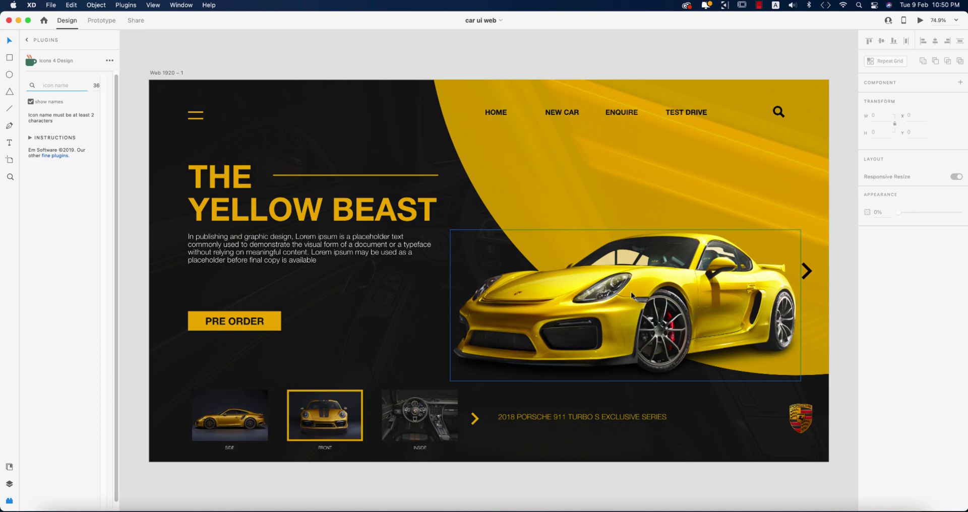
- Examine the finished yellow Porsche landing page in the car ui web document
scroll(631, 291, down, 5)
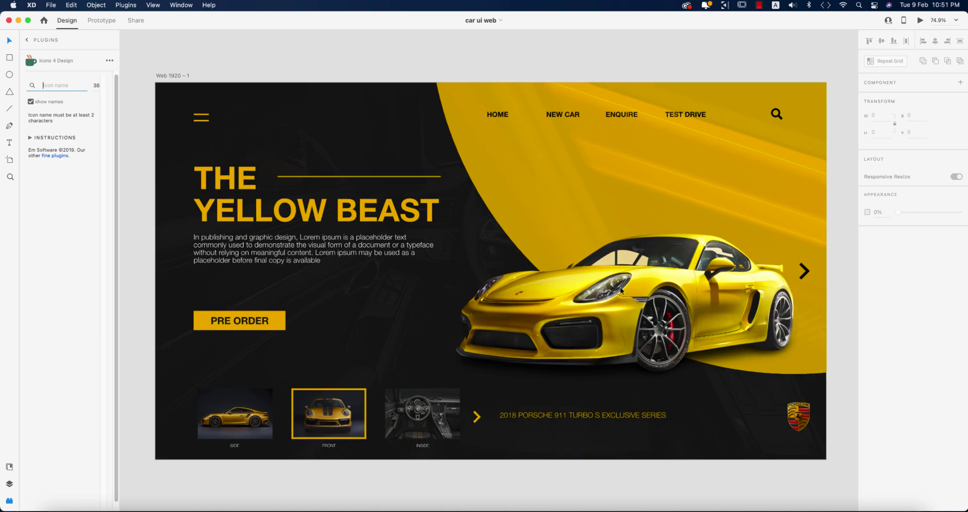
drag(786, 306, 687, 228)
click(232, 252)
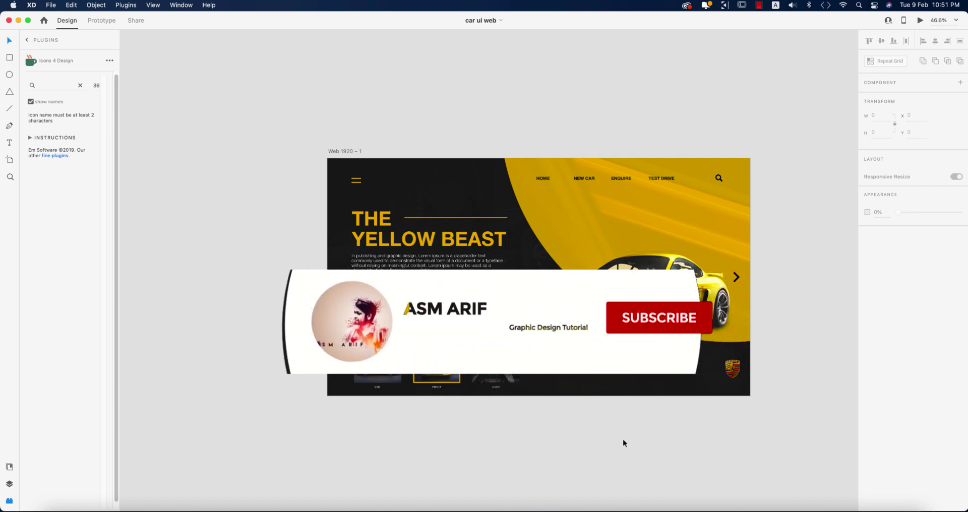
scroll(623, 440, up, 3)
drag(631, 434, 596, 445)
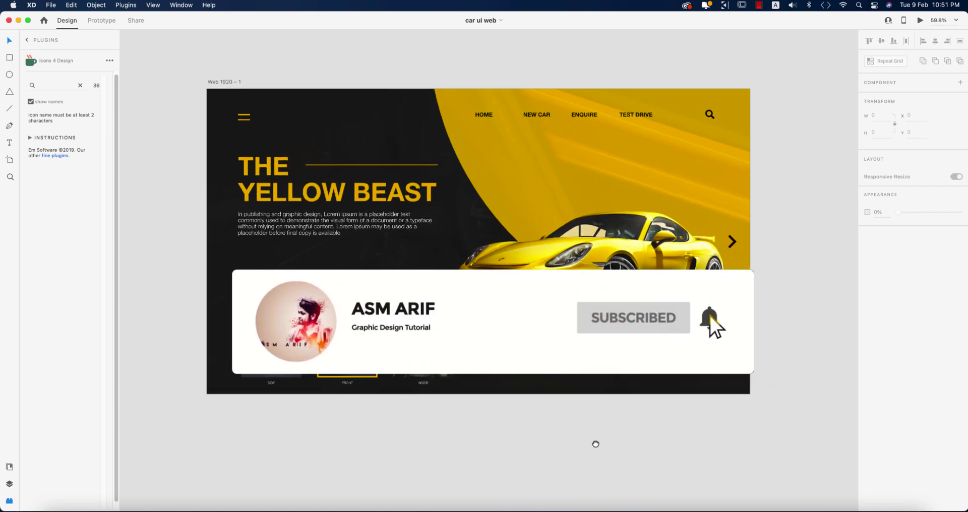
scroll(595, 444, down, 3)
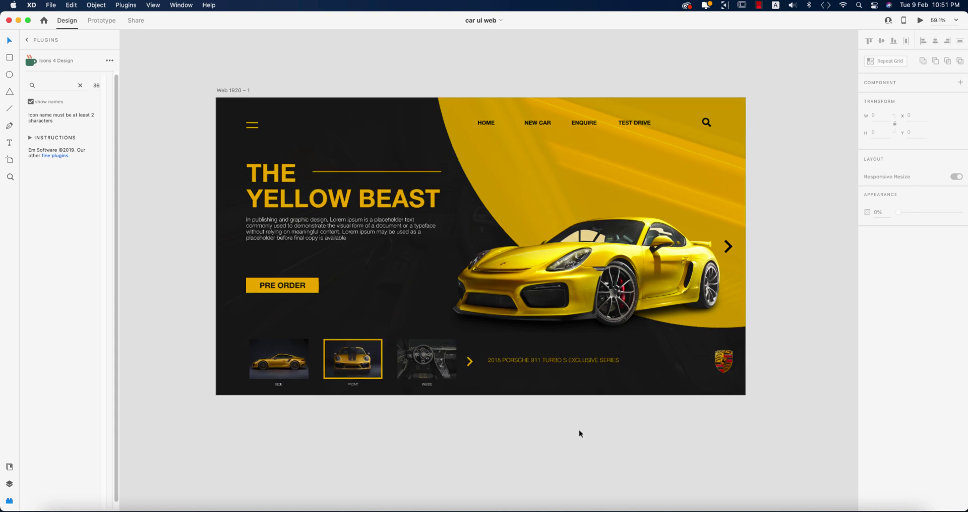
- Add a Web 1920 artboard of 1920 by 1080 px beside the finished car design
drag(659, 447, 542, 361)
click(10, 160)
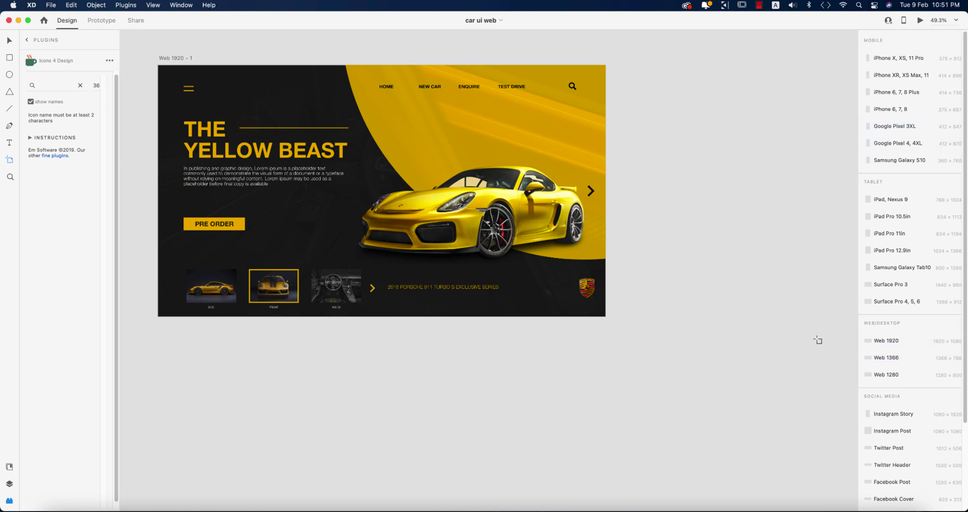
click(883, 342)
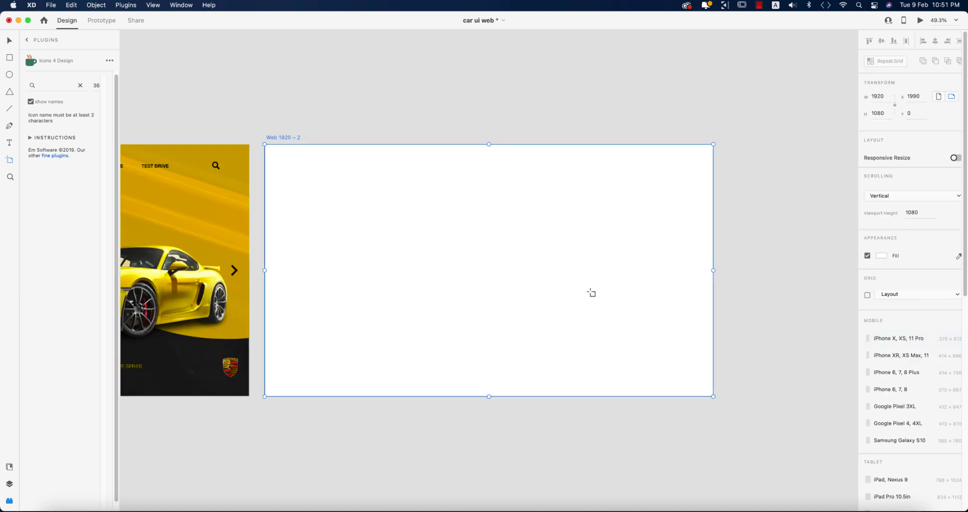
click(9, 42)
scroll(328, 246, left, 10)
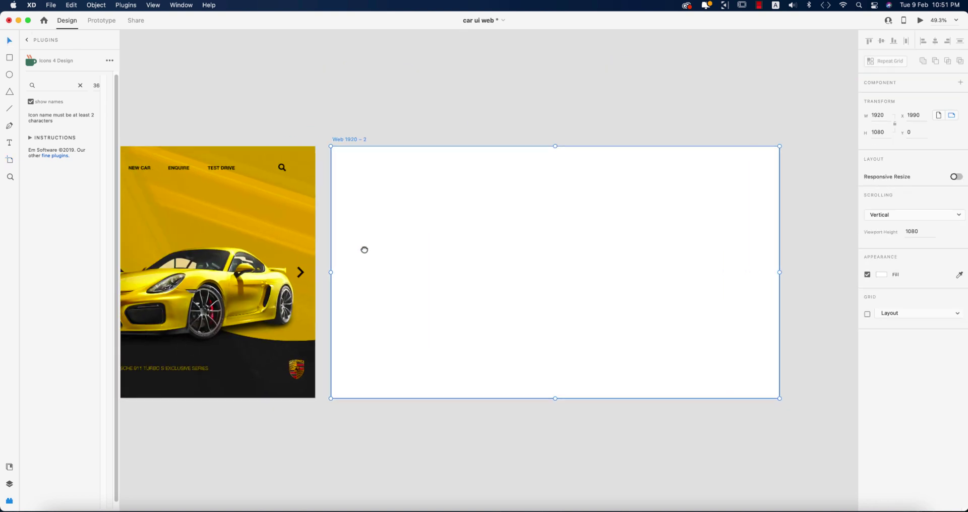
- Move the new artboard diagonally below and to the right of the finished design's artboard
scroll(460, 343, down, 3)
scroll(523, 340, left, 3)
drag(605, 282, 301, 407)
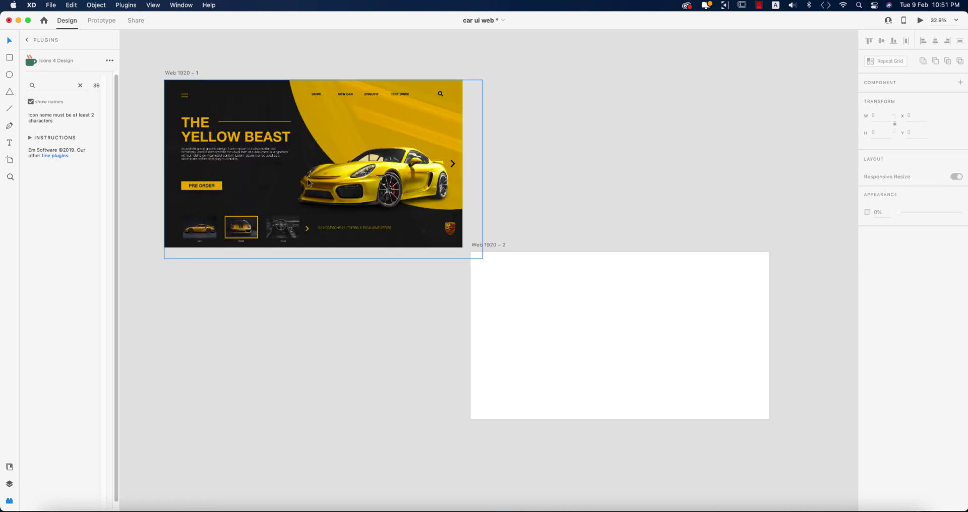
drag(363, 231, 535, 297)
- Draw a 1920 by 1080 px rectangle covering the whole empty artboard
scroll(517, 248, up, 5)
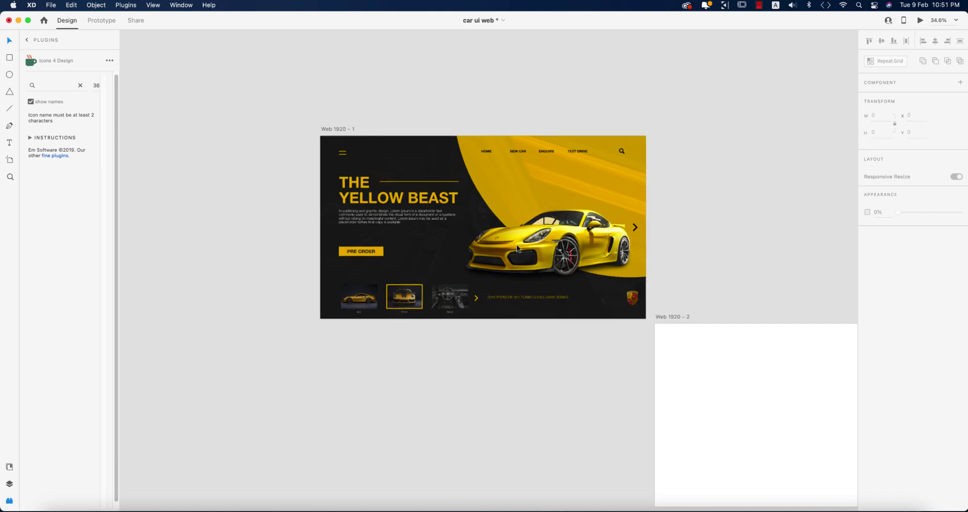
scroll(517, 247, up, 3)
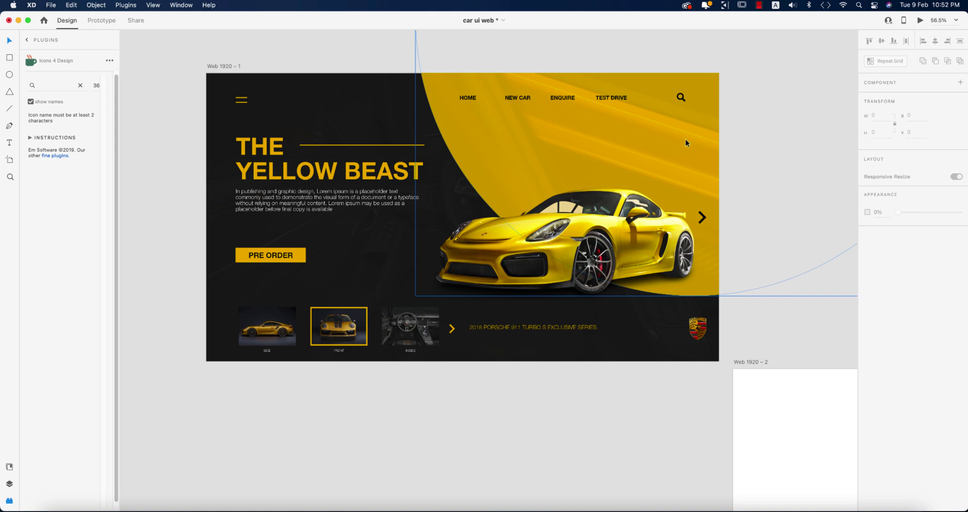
key(super+minus)
key(super+minus)
drag(693, 382, 525, 297)
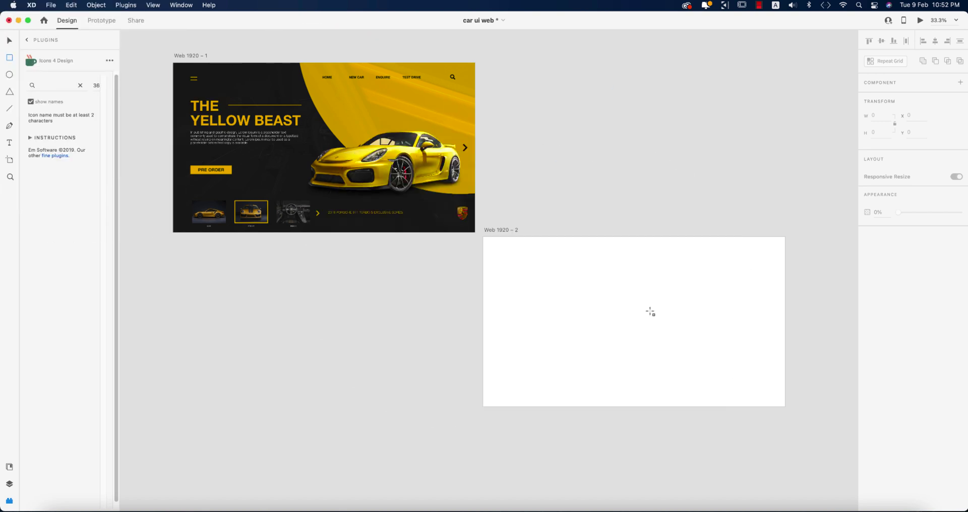
key(r)
drag(483, 237, 785, 406)
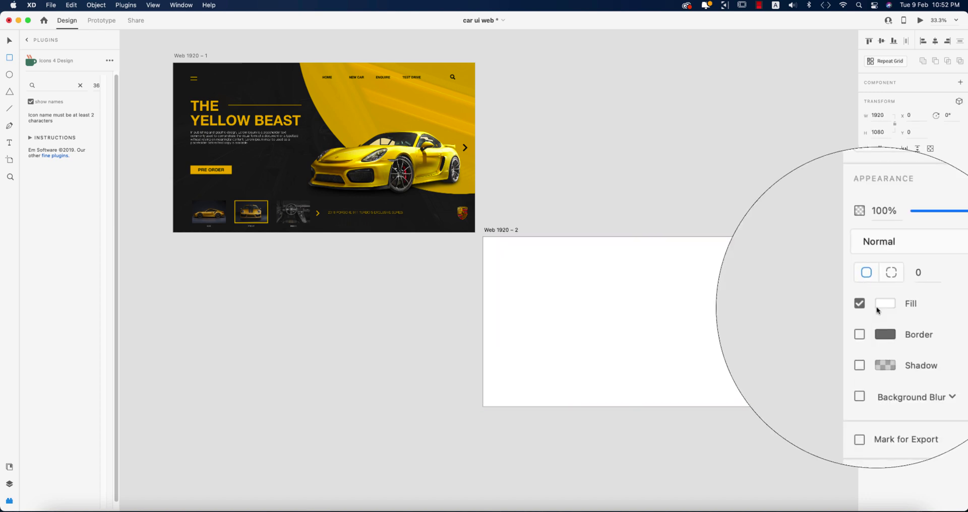
- Fill the background rectangle with the dark colour #121212
click(881, 306)
text(121212)
key(Return)
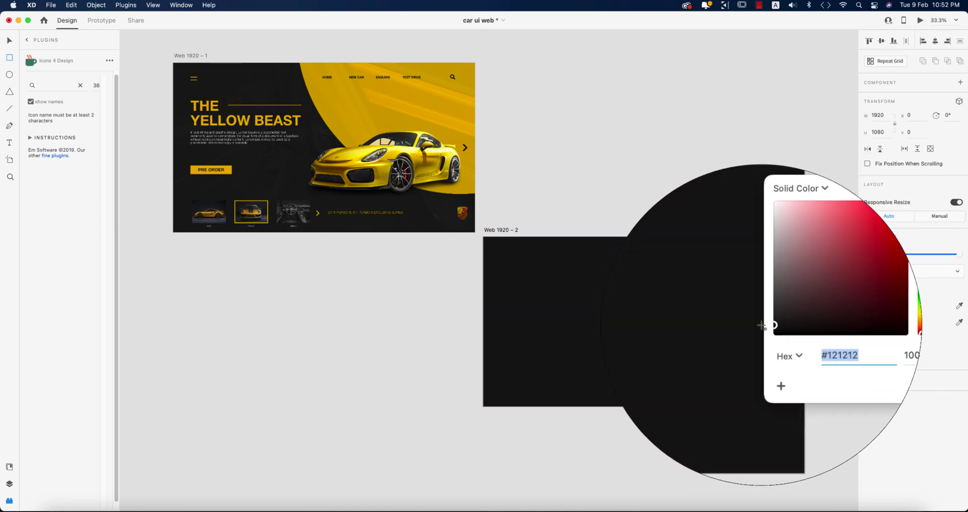
click(7, 42)
click(136, 110)
click(690, 355)
click(426, 318)
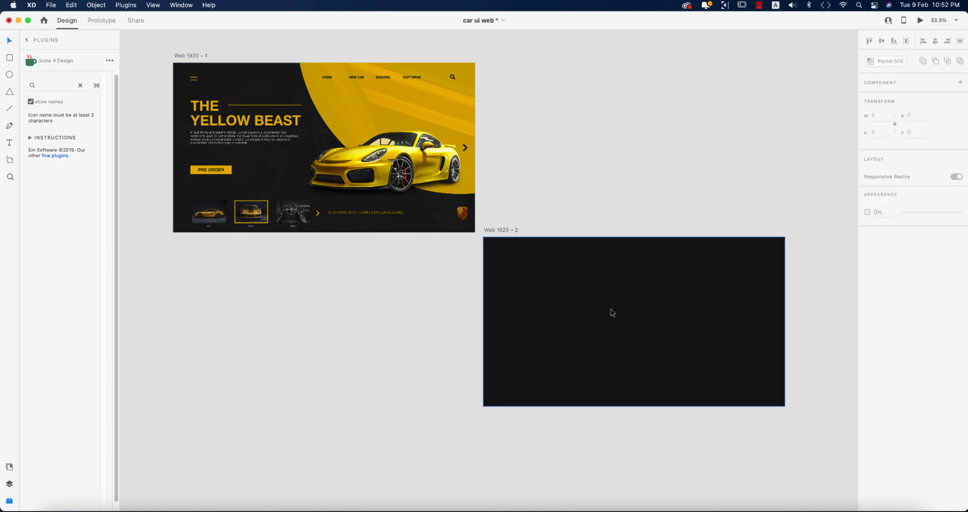
- Import the Porsche interior photo from the 10-2-21 folder and scale it to about 2006 by 1128 px, covering the dark artboard
click(51, 5)
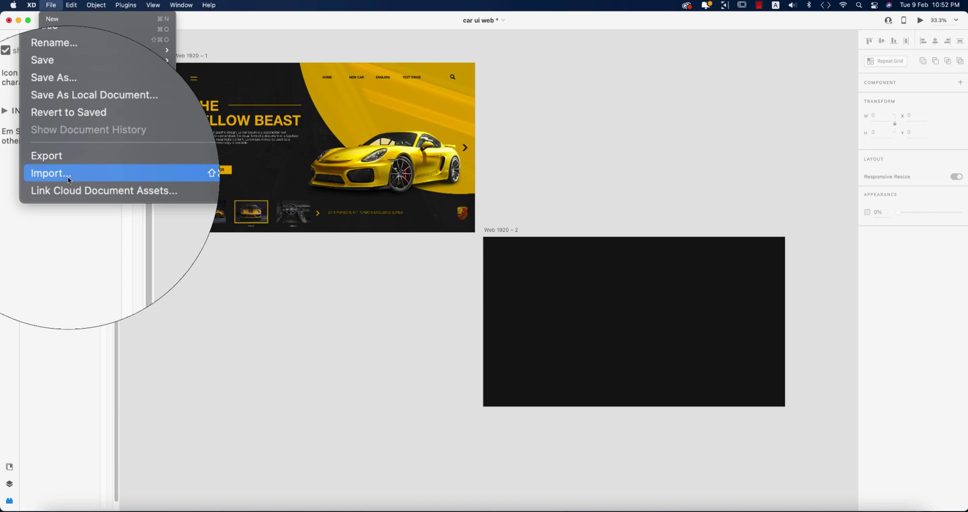
click(68, 178)
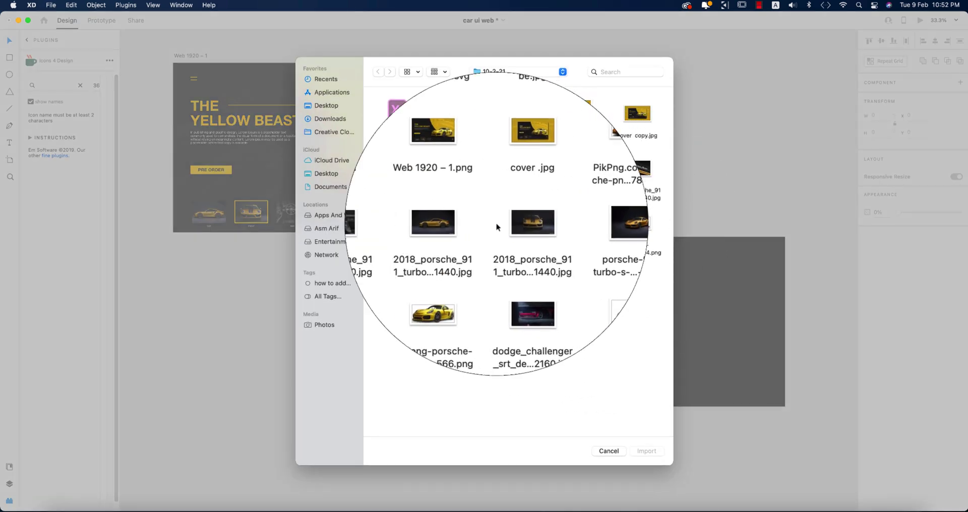
double_click(401, 225)
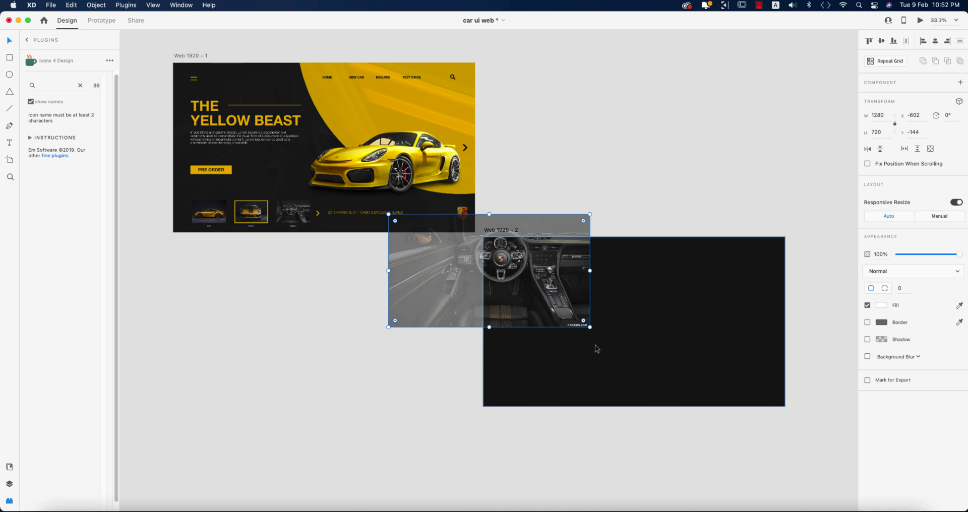
drag(591, 329, 798, 426)
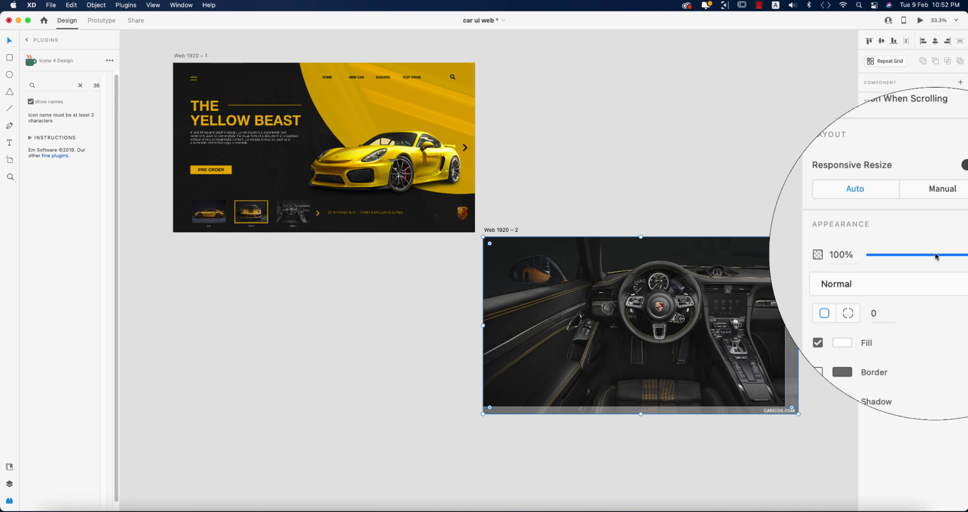
- Lower the interior photo's opacity to 6% so it blends into the dark background
drag(886, 255, 852, 253)
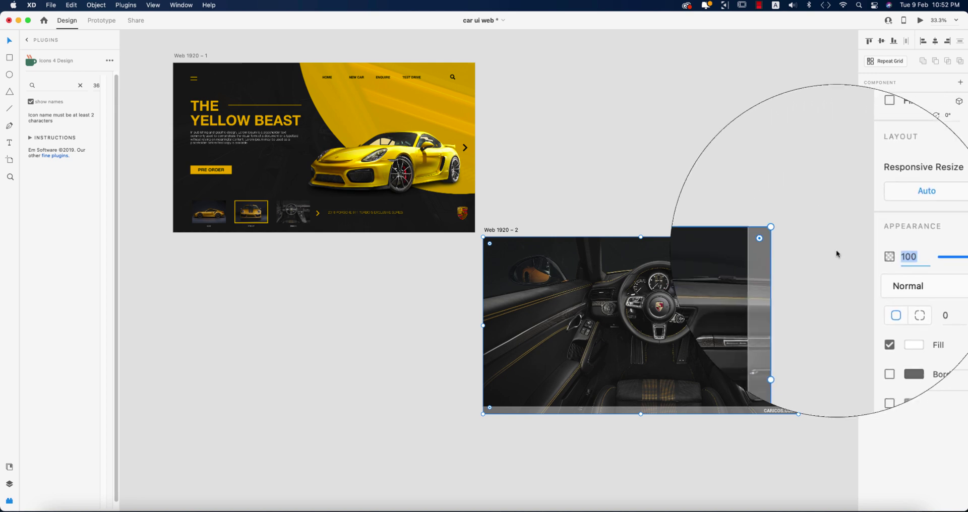
text(5)
key(Return)
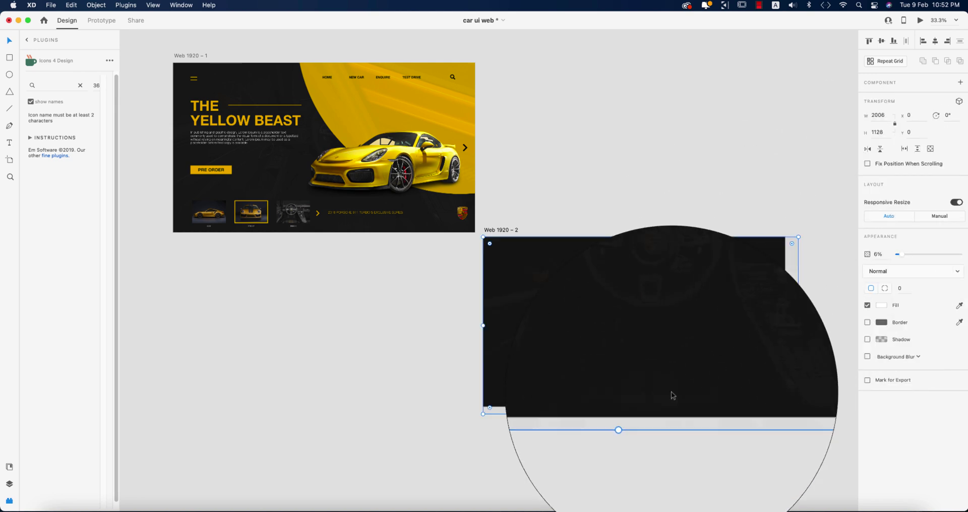
click(690, 453)
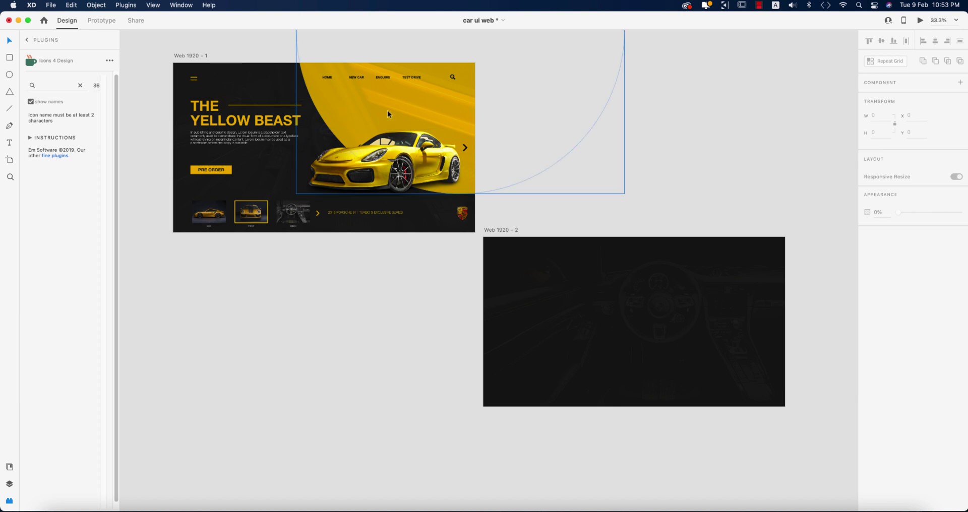
- Draw a borderless circle about 1633 px in diameter overlapping the upper-right corner of the dark artboard
click(9, 75)
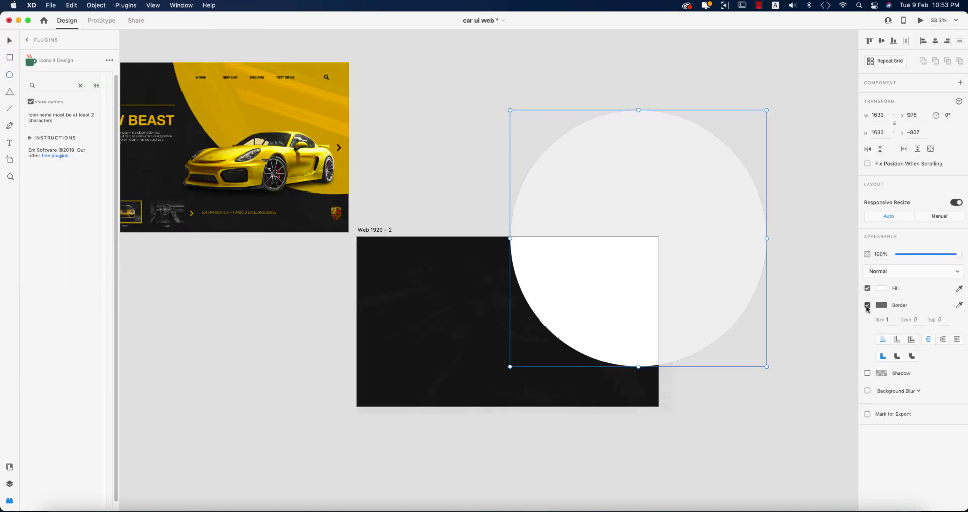
click(867, 306)
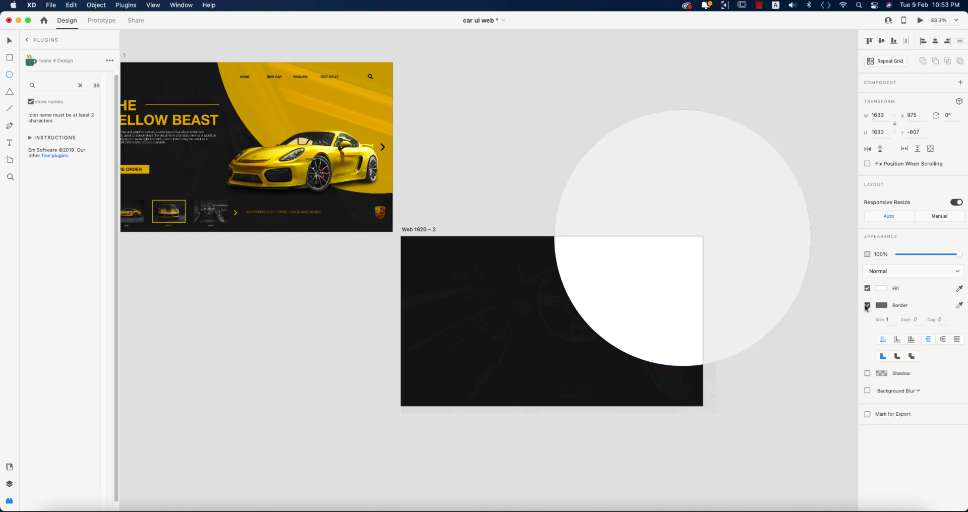
click(868, 305)
- Fill the large circle with a bright yellow
click(880, 289)
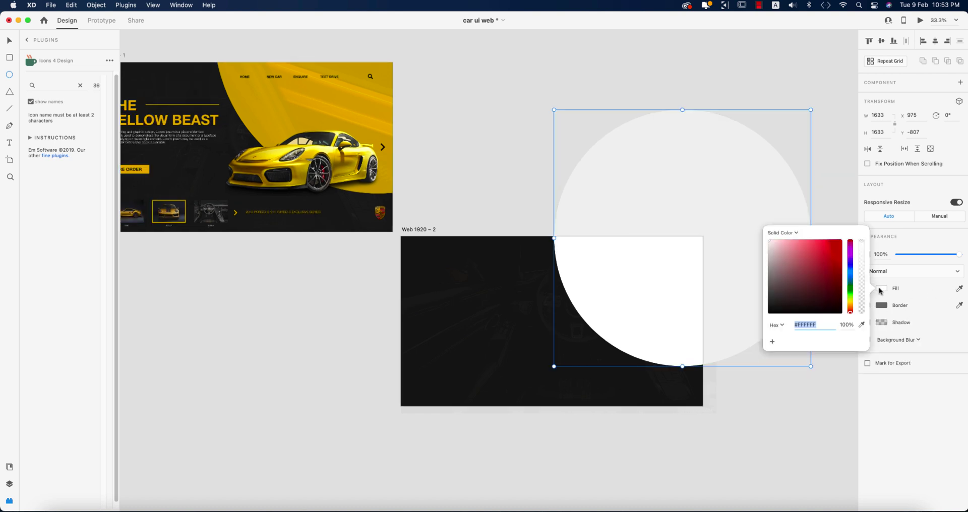
drag(851, 311, 853, 305)
click(834, 257)
click(796, 382)
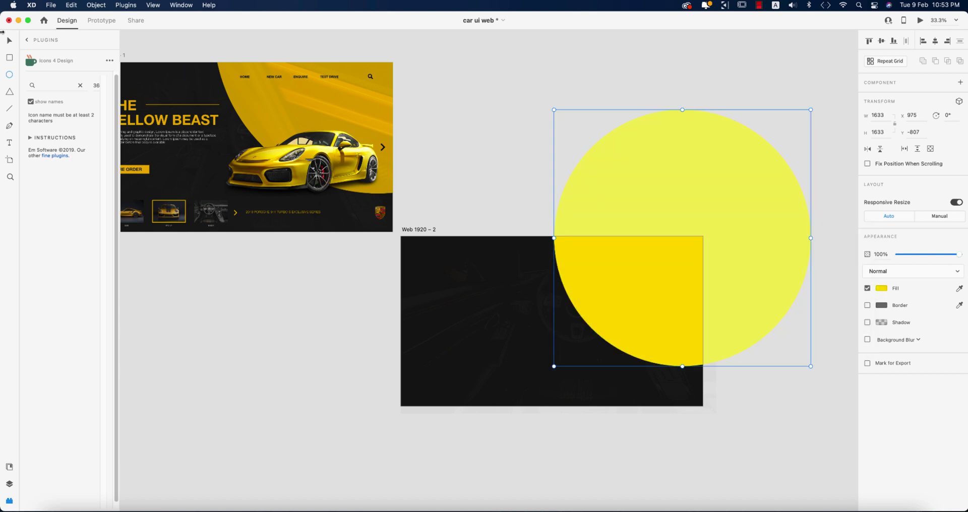
click(7, 42)
click(766, 452)
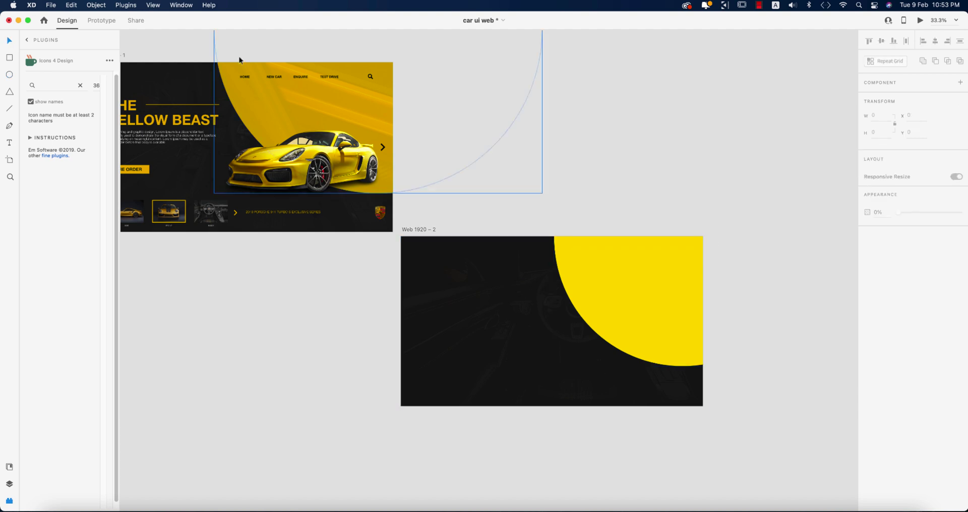
- Import the yellow Porsche Boxster PNG and place it in the lower part of the dark artboard
click(51, 5)
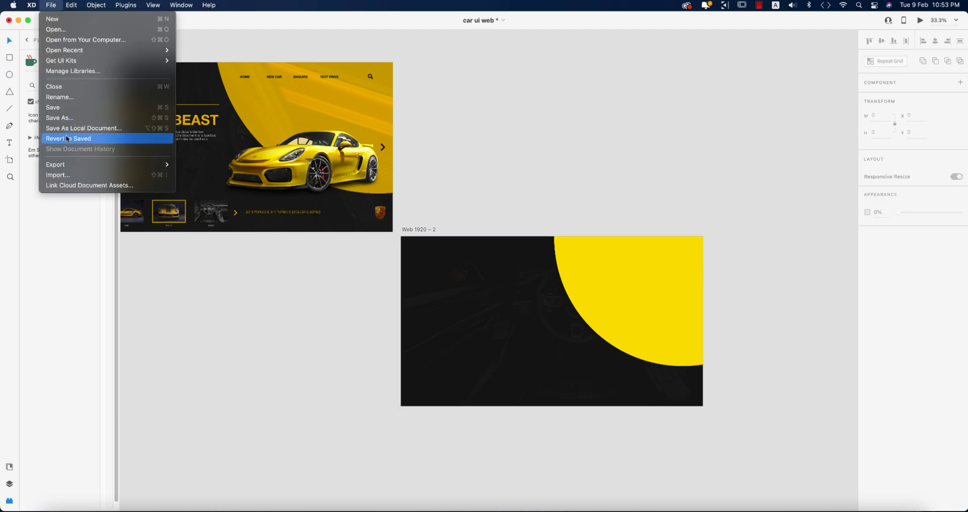
click(592, 201)
key(super+shift+i)
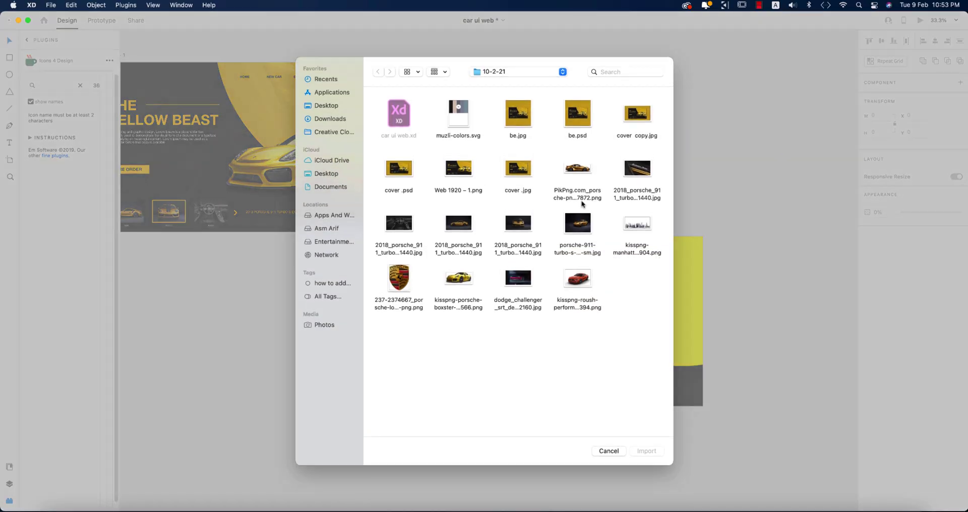
double_click(462, 279)
drag(491, 294, 511, 380)
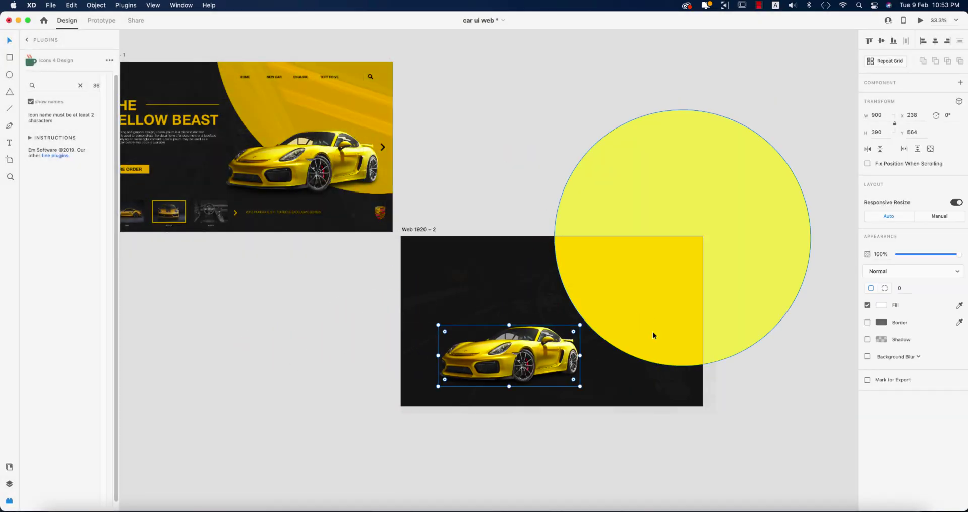
- Recolour the circle with a yellow sampled from the car and shift its hue to a warmer orange-yellow
click(653, 335)
click(959, 289)
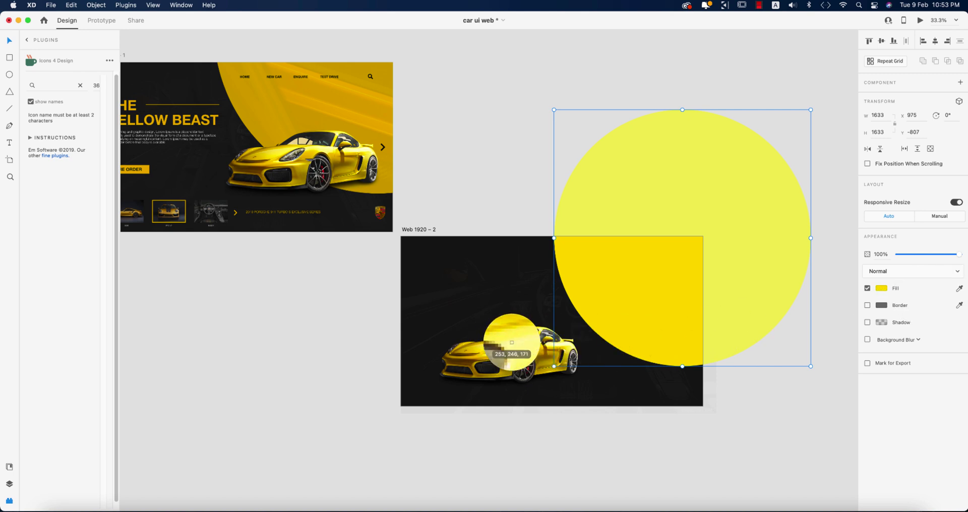
click(512, 344)
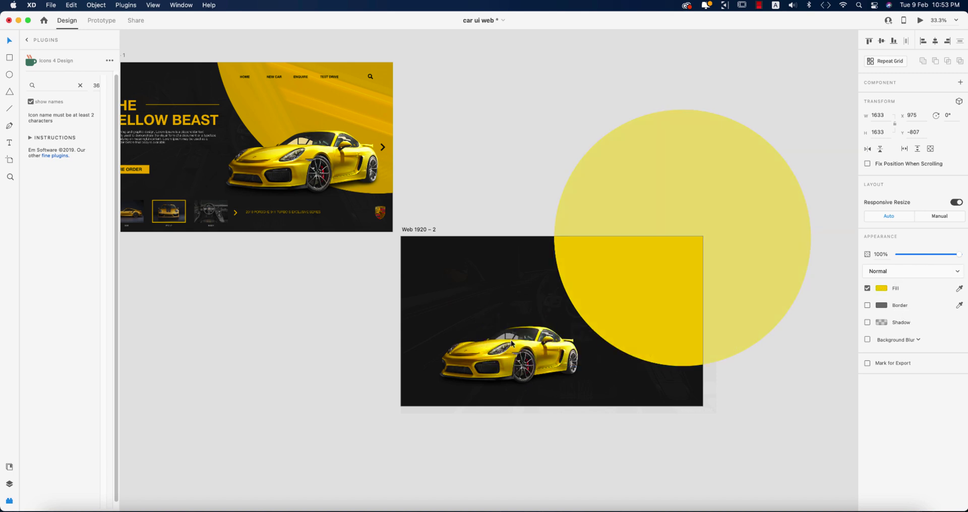
click(881, 289)
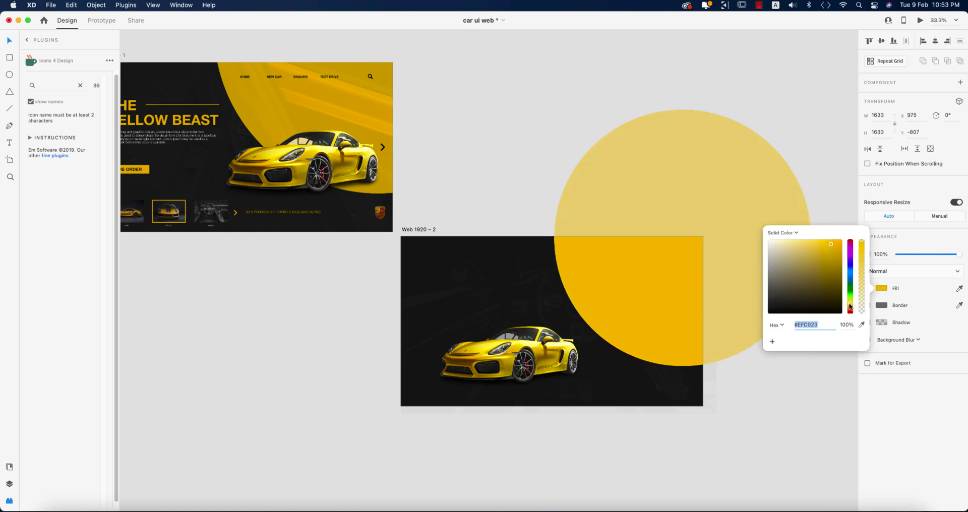
click(784, 395)
- Move the yellow car to the right so it overlaps the lower part of the circle
click(548, 365)
drag(548, 365, 623, 363)
click(789, 413)
- Import the Porsche door-sill photo reading Exclusive Series and scale it to about 2162 by 1216 px over the circle
click(712, 331)
scroll(703, 423, right, 4)
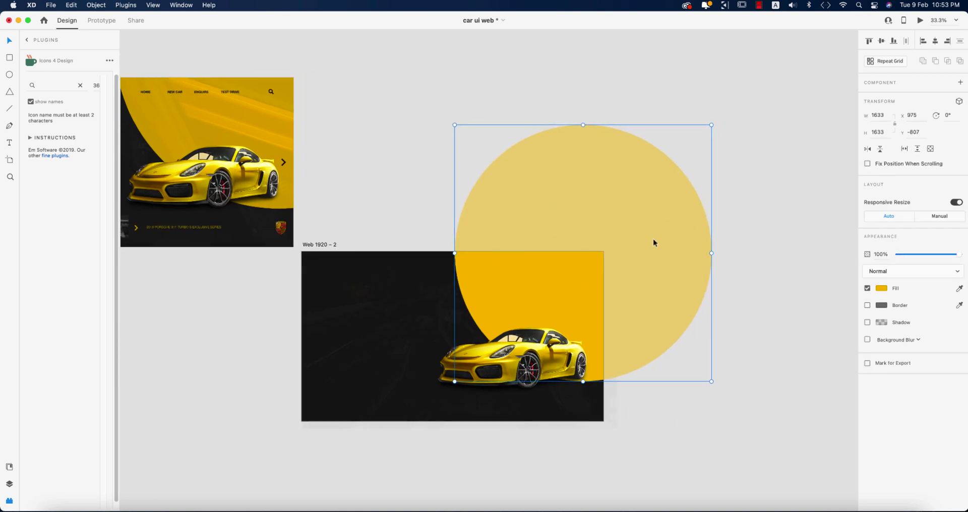
scroll(343, 162, left, 4)
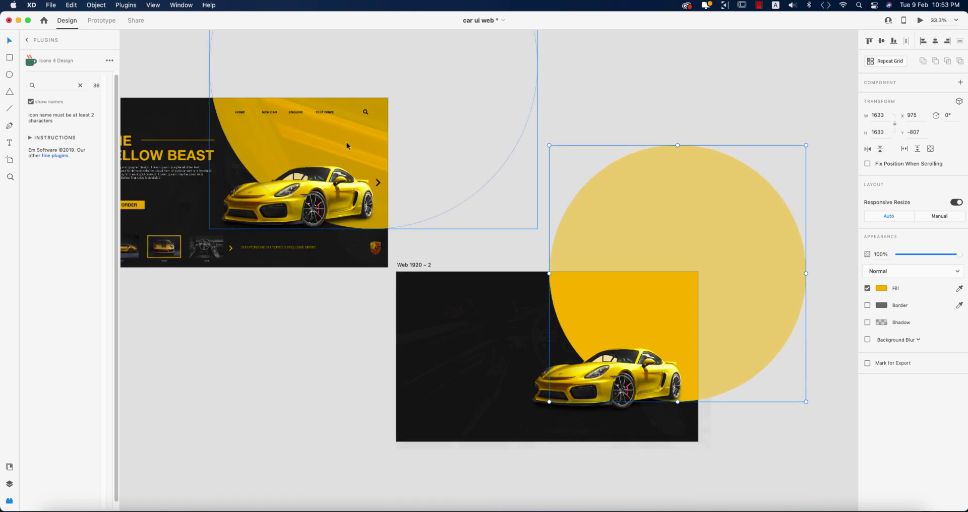
scroll(131, 57, right, 1)
click(50, 6)
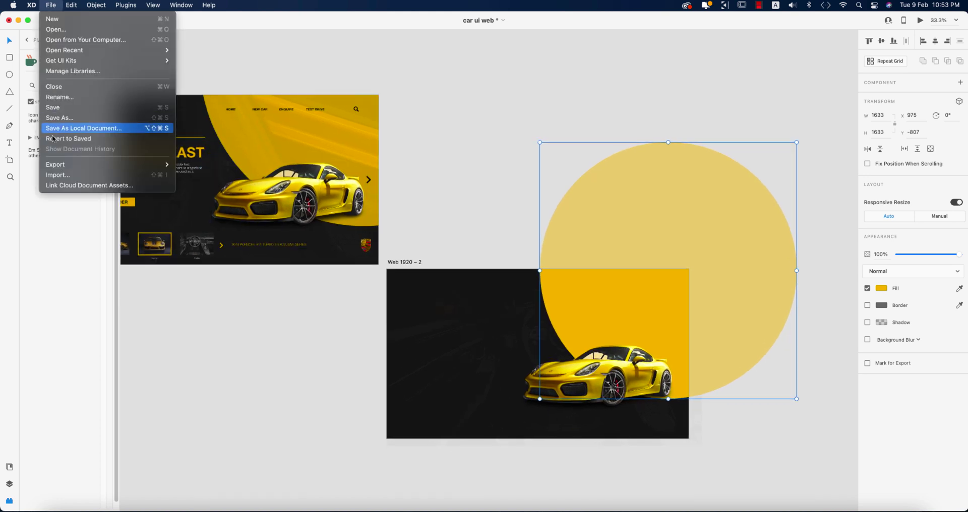
click(77, 173)
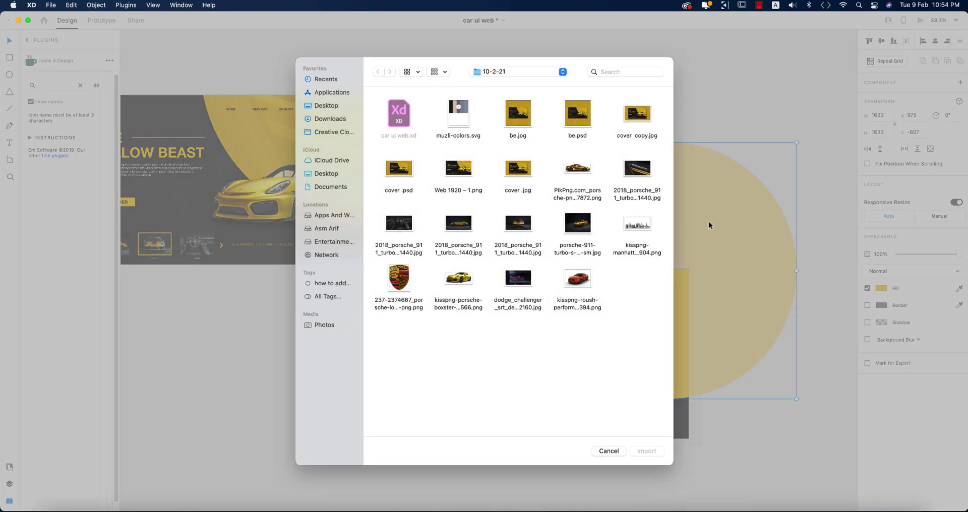
double_click(643, 170)
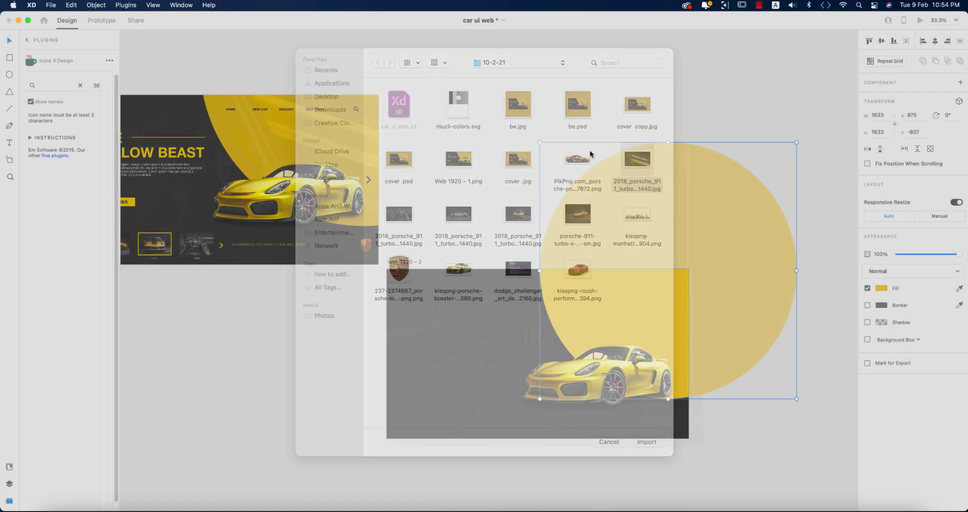
drag(597, 336, 644, 281)
drag(686, 241, 823, 106)
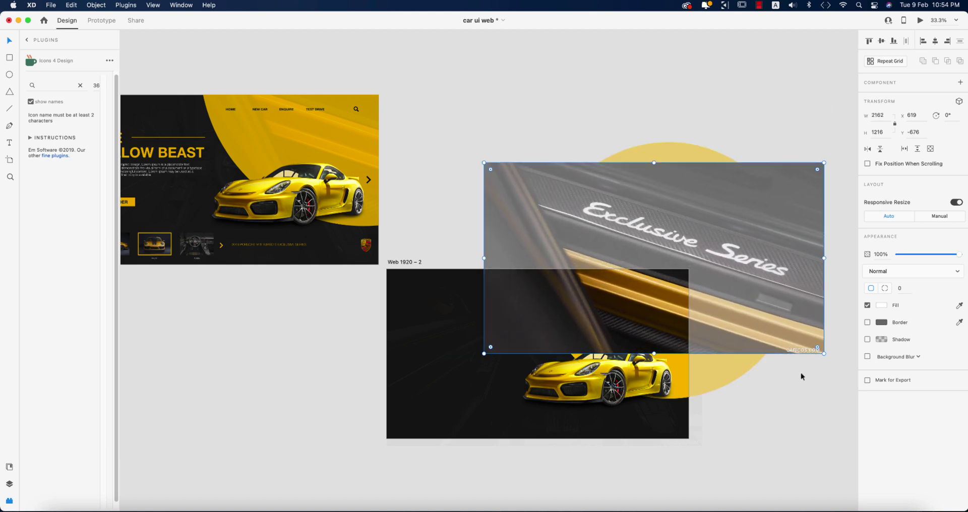
- Enlarge the door-sill photo to about 2694 by 1516 px and send it backward behind the yellow circle and the car
drag(655, 354, 653, 398)
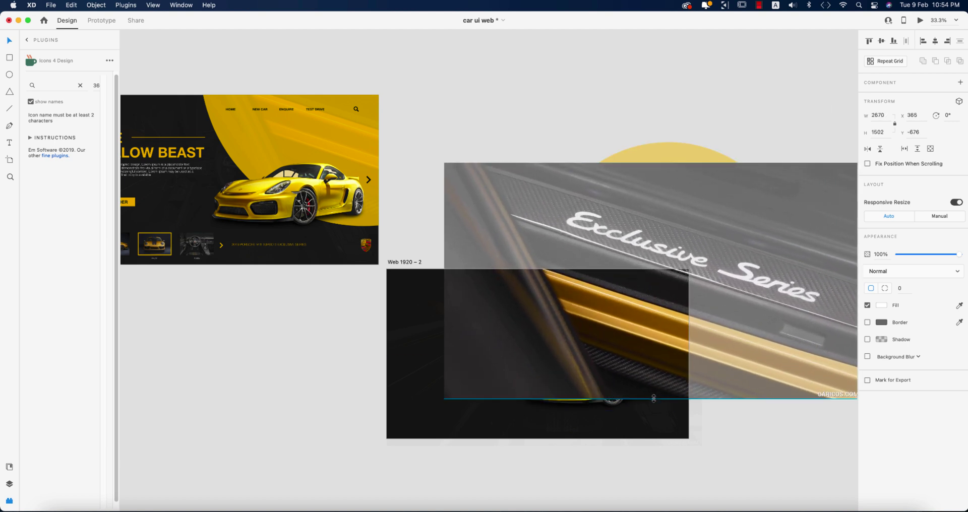
click(760, 418)
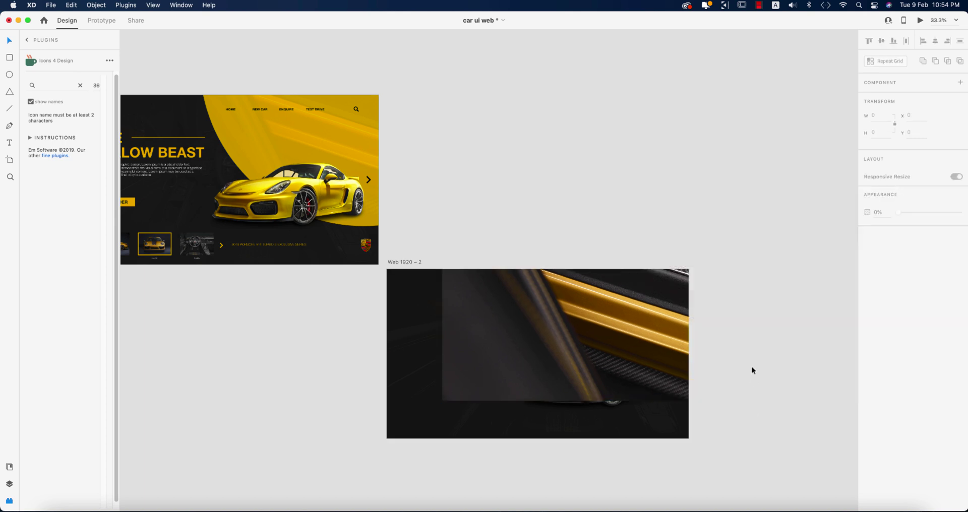
click(656, 341)
key(super+bracketleft)
key(super+bracketleft)
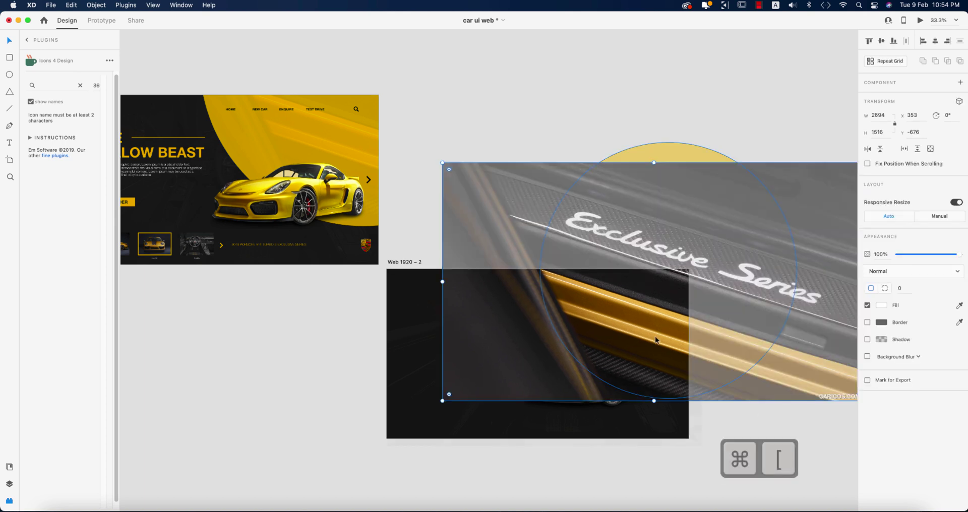
key(super+bracketleft)
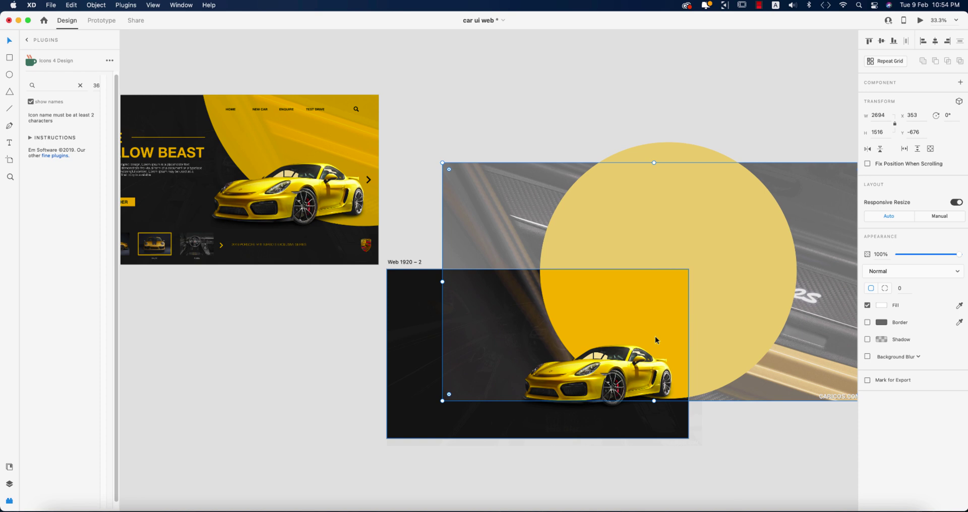
click(758, 426)
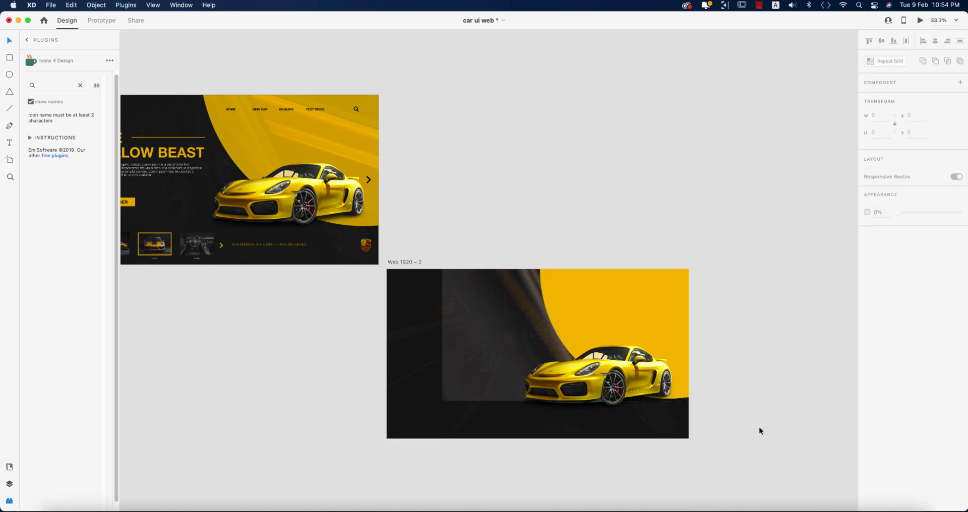
- Copy the yellow circle and mask the door-sill photo with the original circle shape
click(636, 310)
key(super+c)
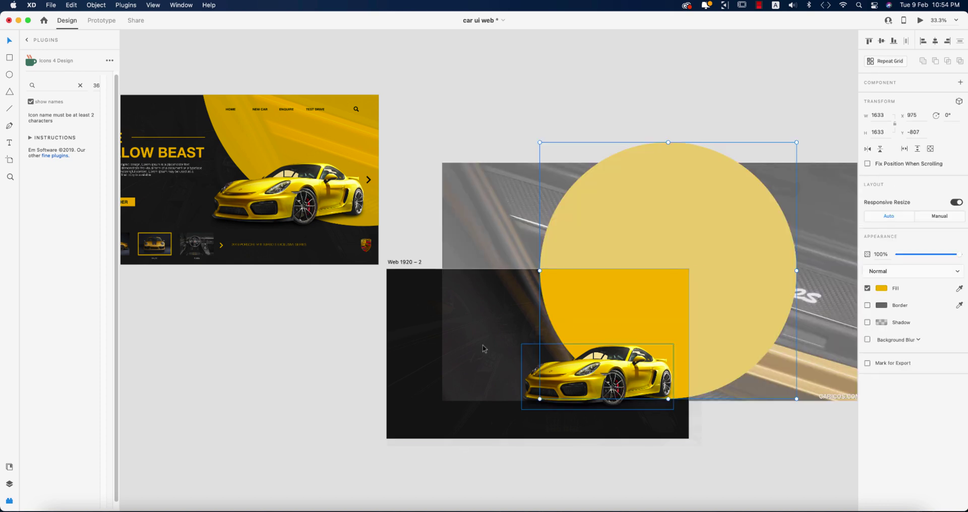
shift+click(482, 346)
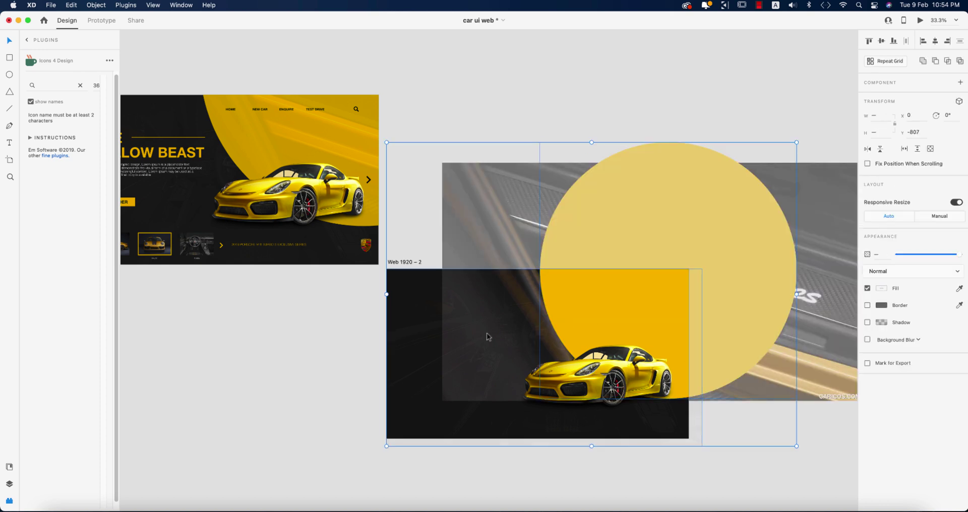
click(665, 331)
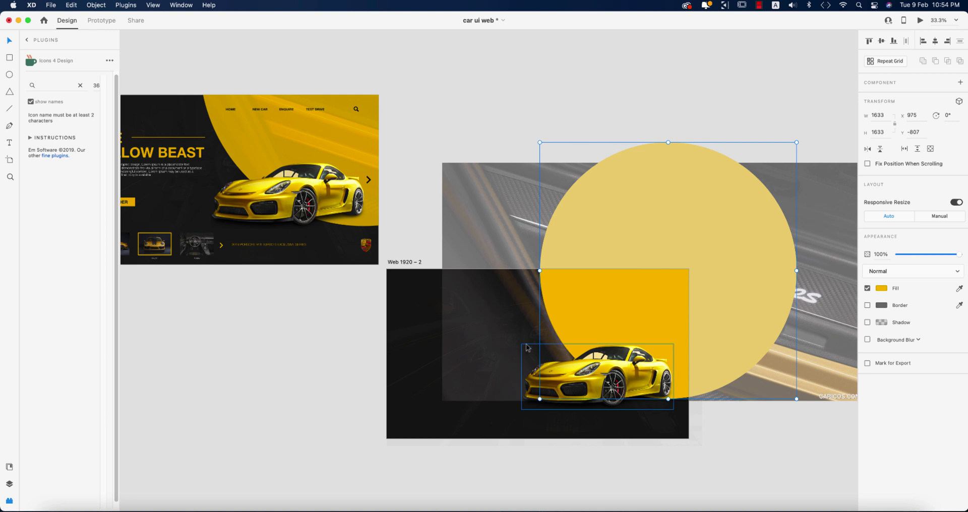
shift+click(483, 203)
right_click(613, 285)
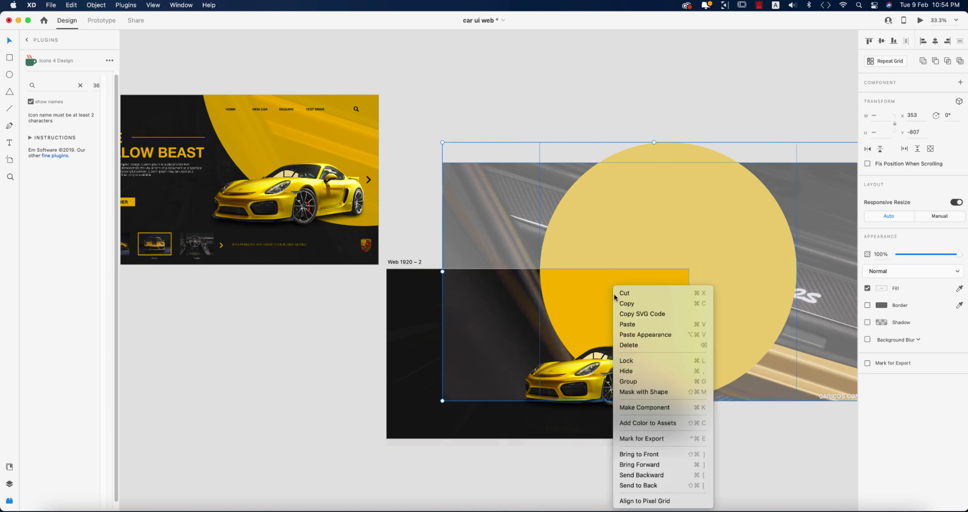
click(666, 396)
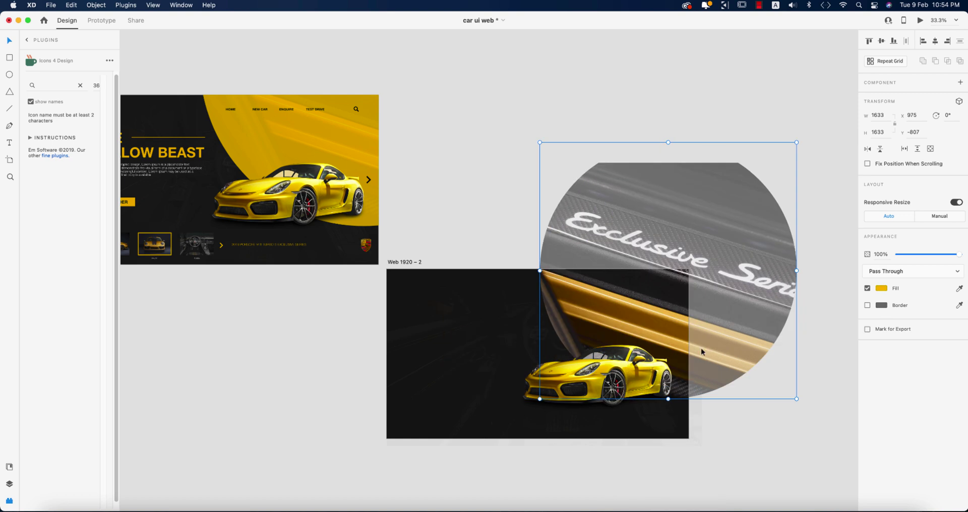
- Paste the copied yellow circle over the masked photo and lower its opacity to 96%
key(super+v)
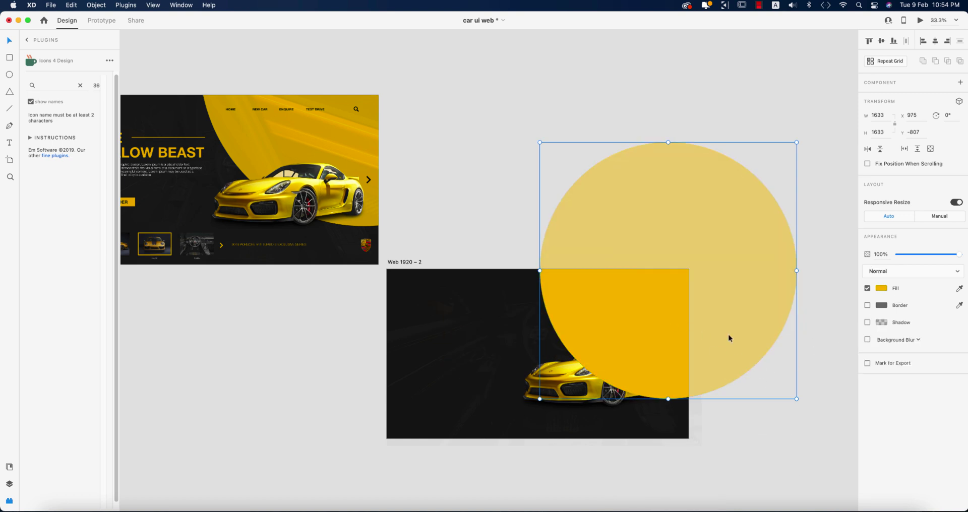
drag(957, 256, 954, 255)
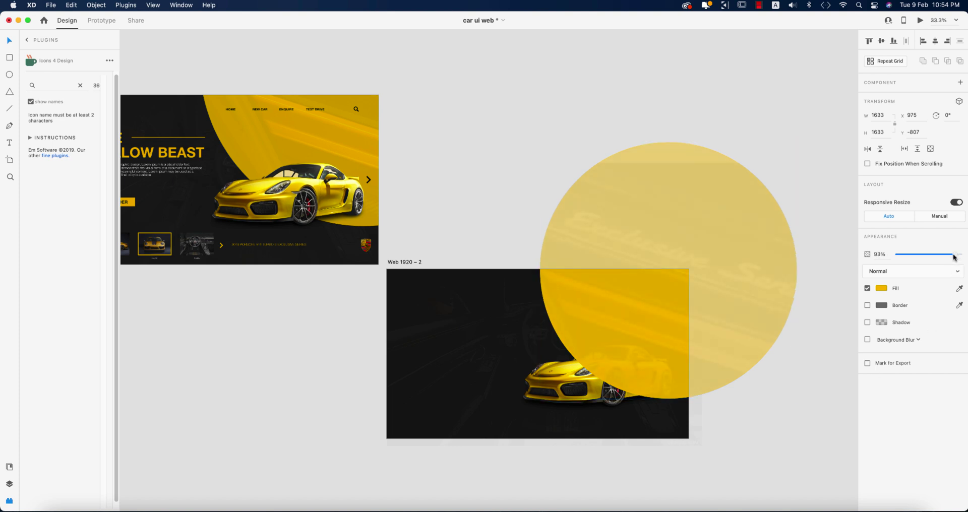
click(770, 429)
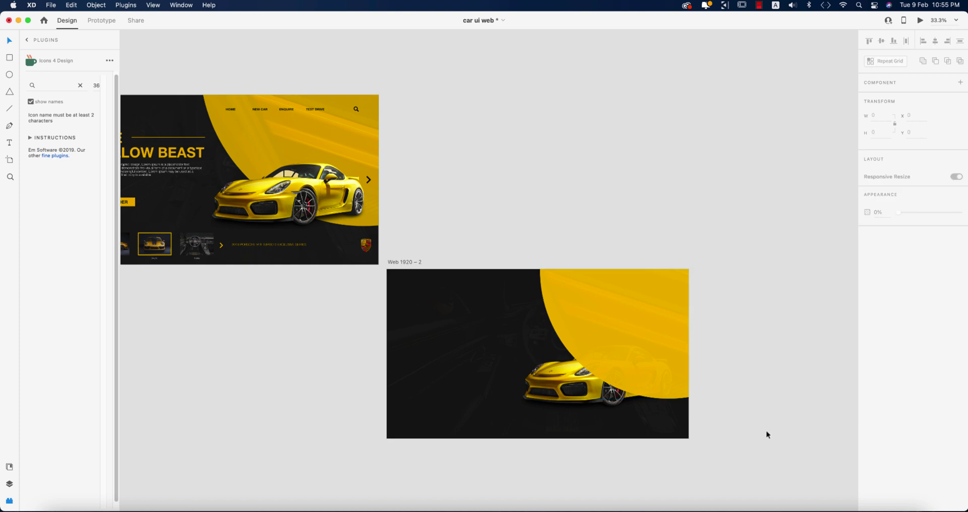
- Group the dark background rectangle, masked photo and yellow circle, and send the group backward behind the car
click(642, 309)
drag(506, 220, 564, 299)
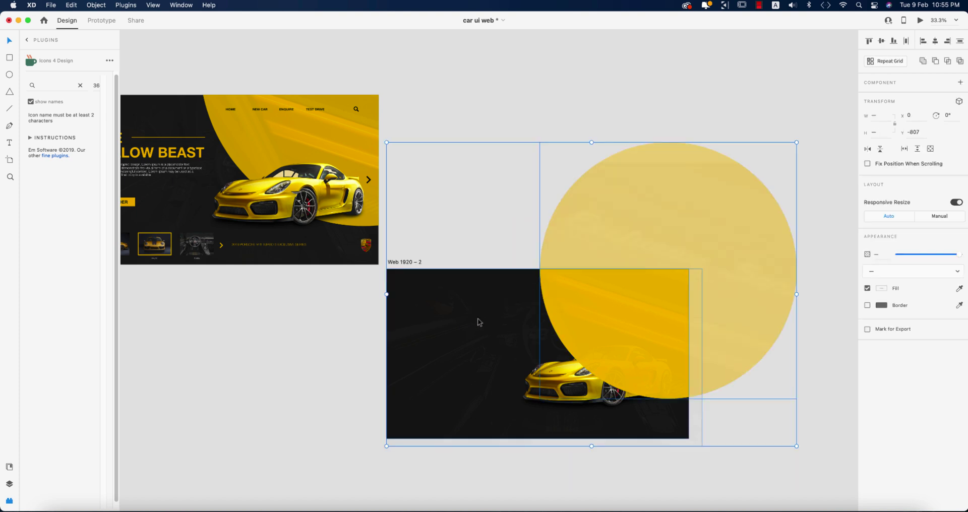
shift+click(437, 295)
shift+click(489, 307)
shift+click(390, 443)
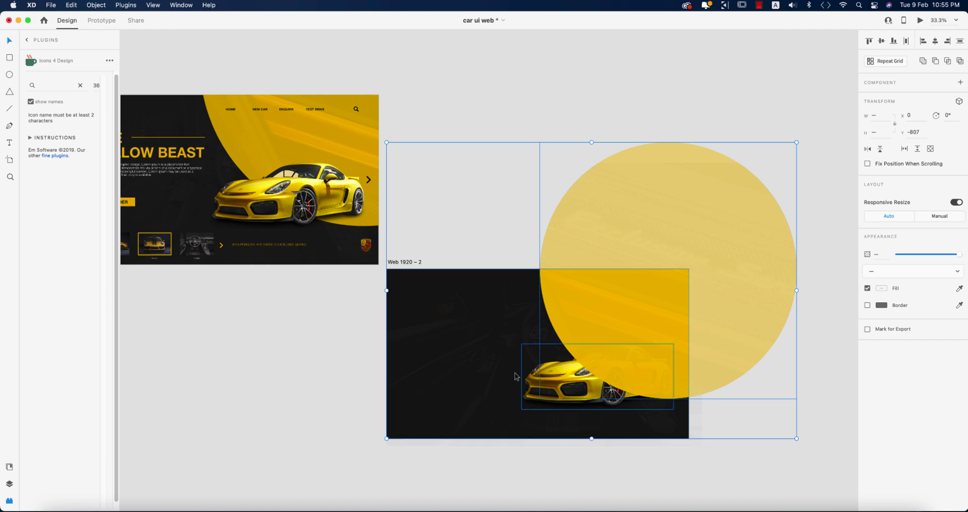
key(super+g)
key(super+bracketleft)
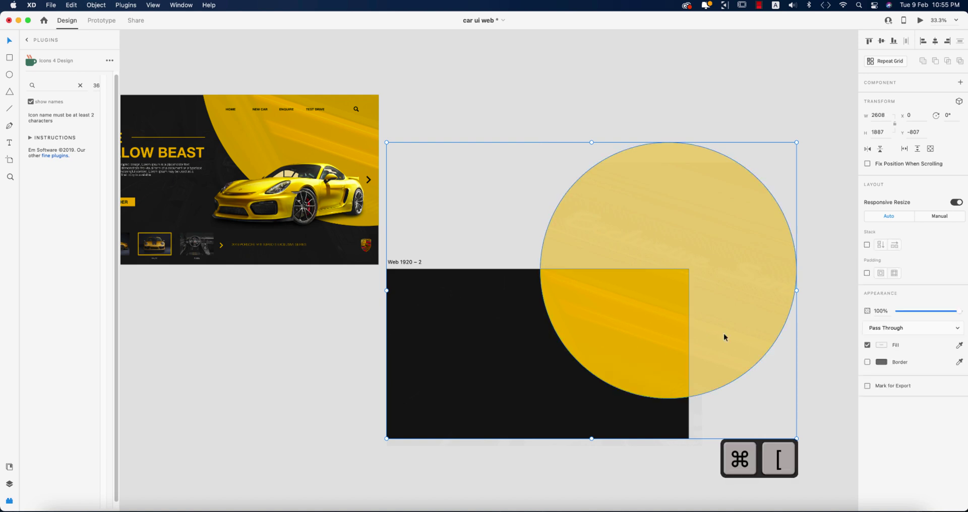
key(super+bracketleft)
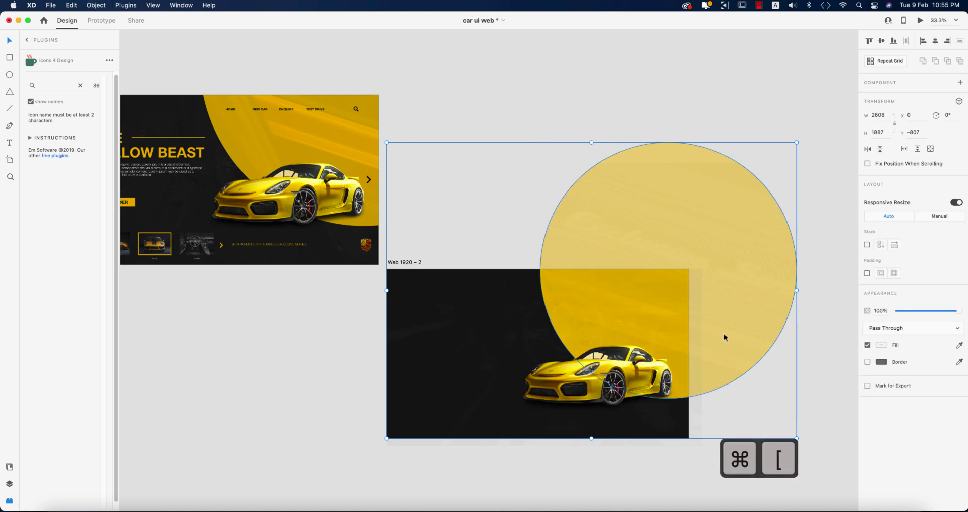
- Send the dark background rectangle backward behind the faint car-interior image
click(494, 410)
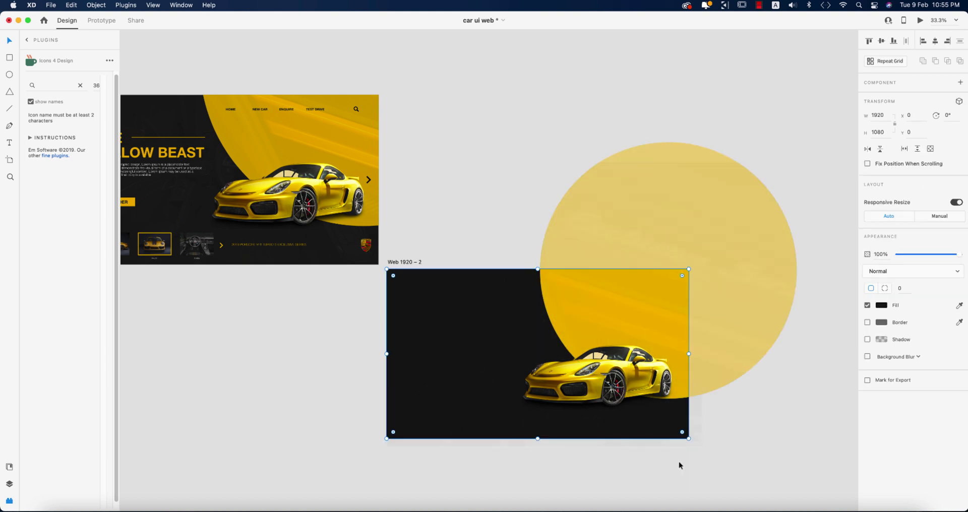
key(super+bracketleft)
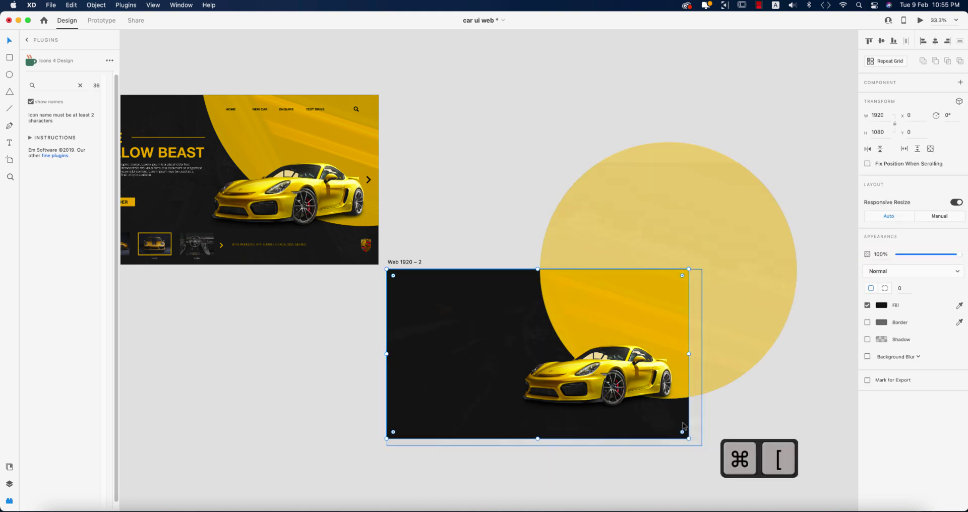
click(755, 453)
drag(746, 430, 771, 418)
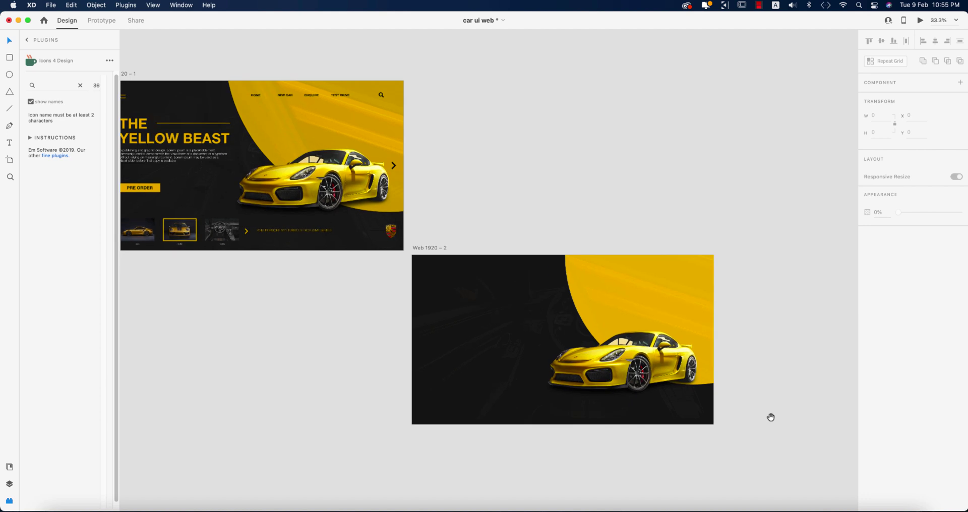
- Enlarge the translucent yellow circle to about 1773 px across, extending it further left on the artboard
click(704, 378)
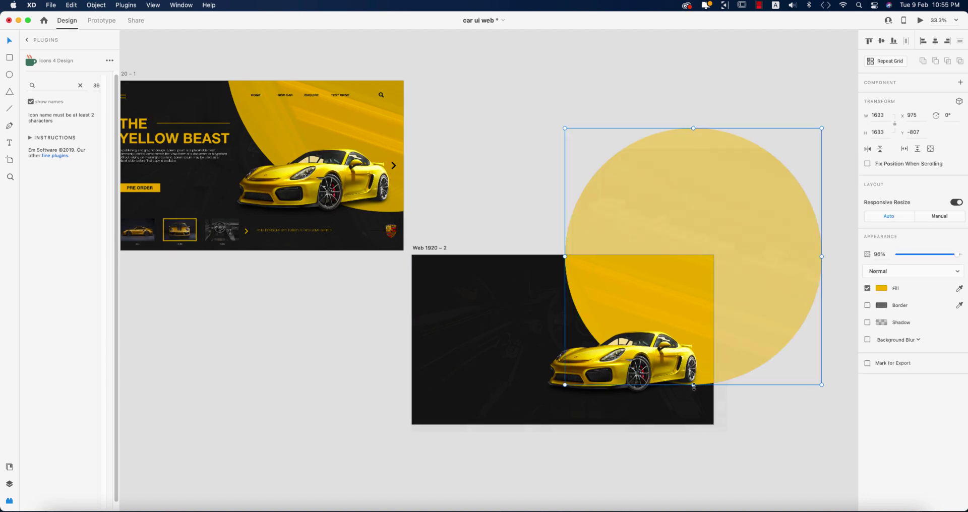
drag(566, 256, 541, 256)
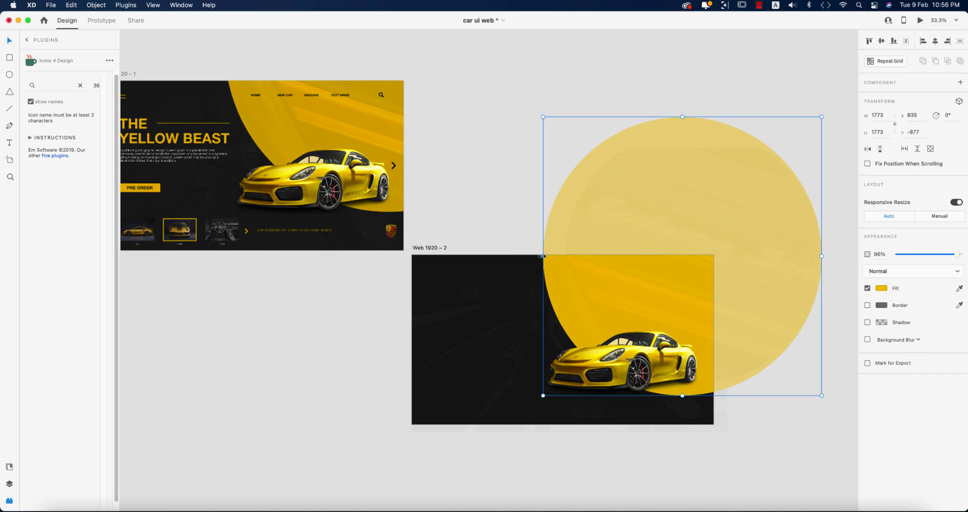
click(782, 448)
- Search the Icons 4 Design plugin for "search"
scroll(780, 447, left, 3)
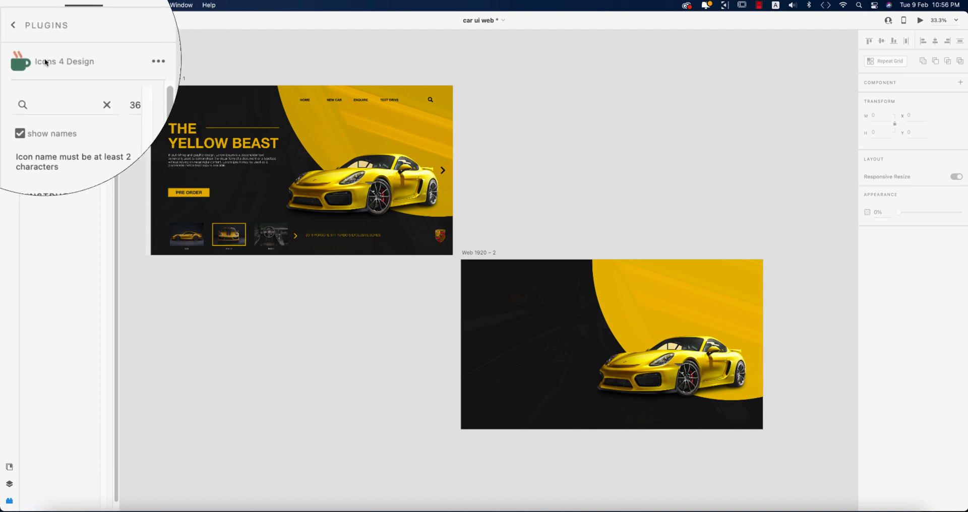
click(52, 85)
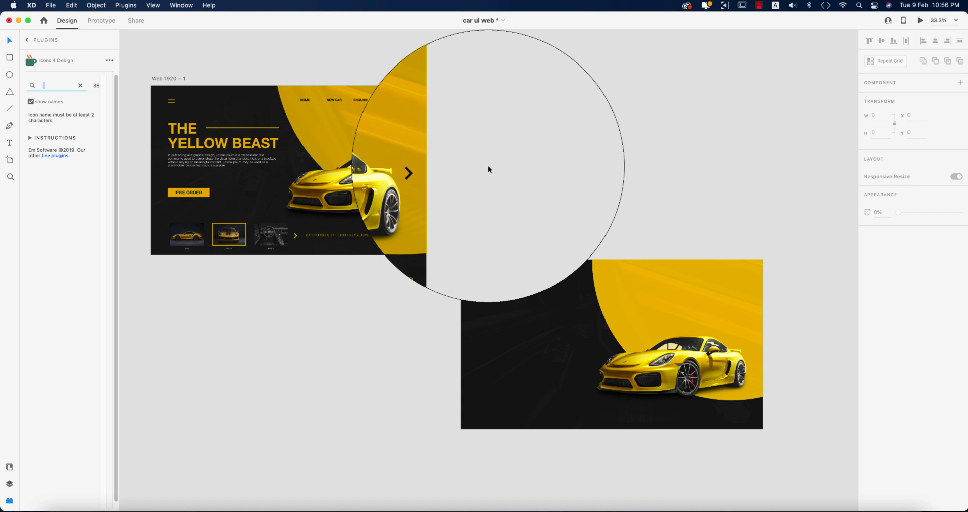
text(search)
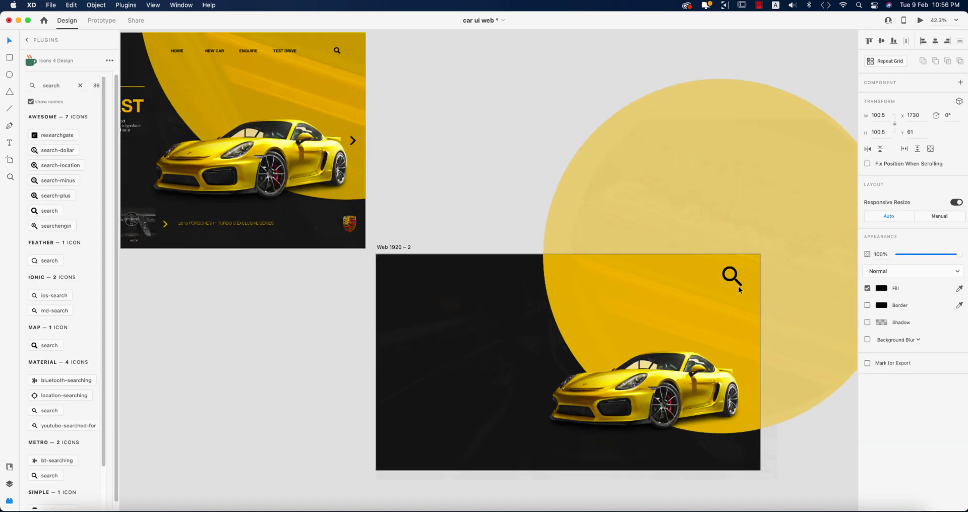
scroll(729, 286, up, 3)
scroll(730, 286, up, 2)
drag(754, 288, 727, 263)
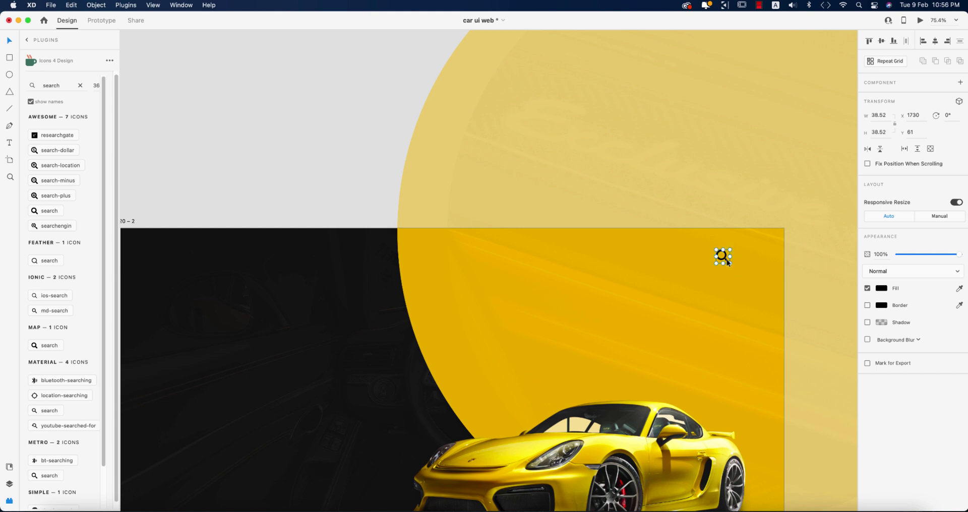
key(Delete)
- Insert the search icon from the Map set and place it in the artboard's upper-right corner at about 36 px
click(42, 347)
click(36, 347)
scroll(306, 367, down, 6)
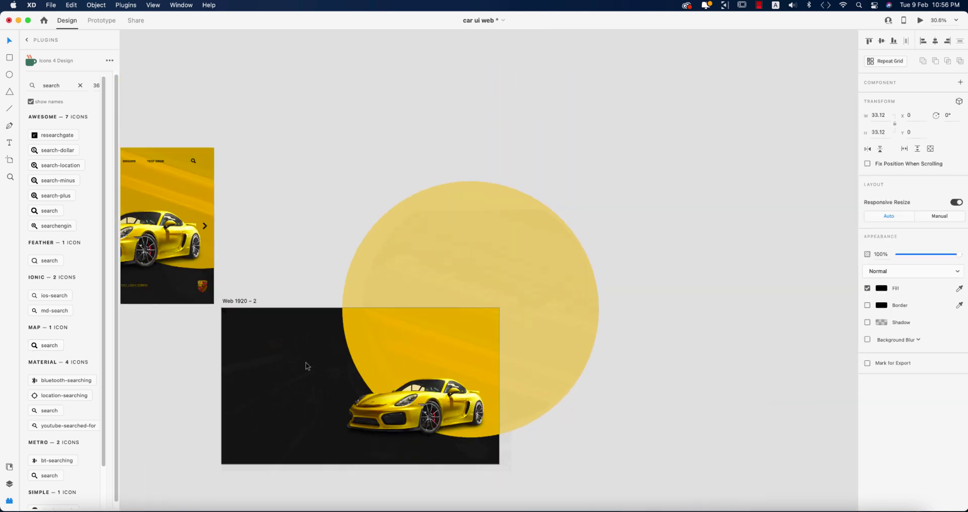
scroll(460, 261, left, 5)
scroll(460, 262, down, 1)
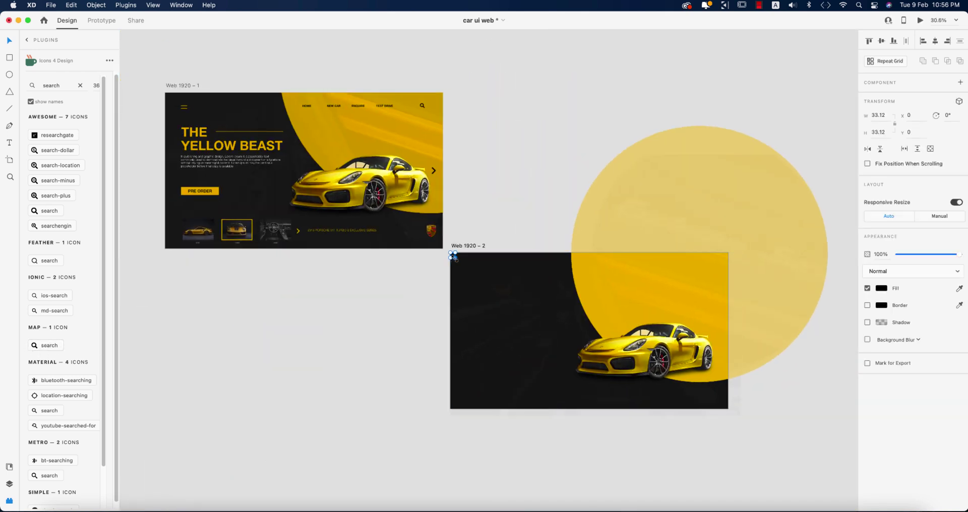
key(super+z)
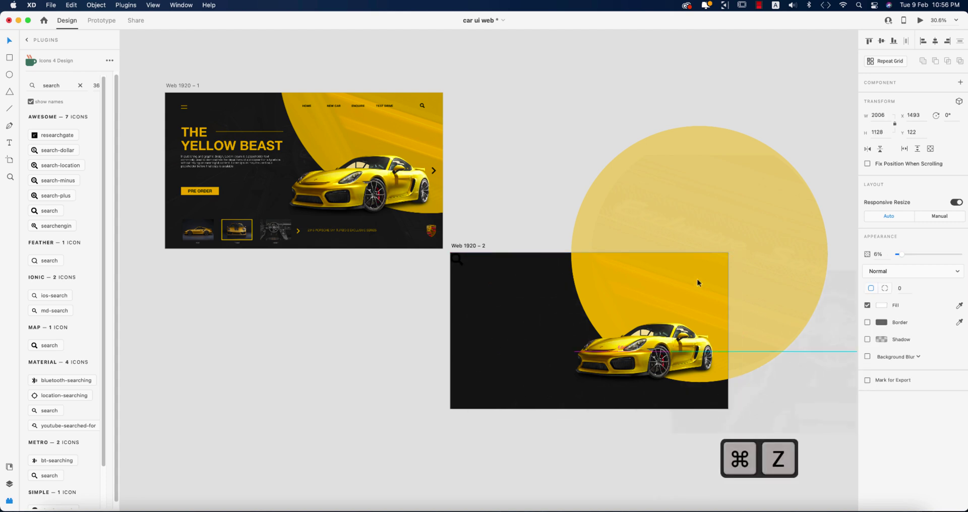
drag(461, 263, 732, 260)
scroll(712, 272, up, 10)
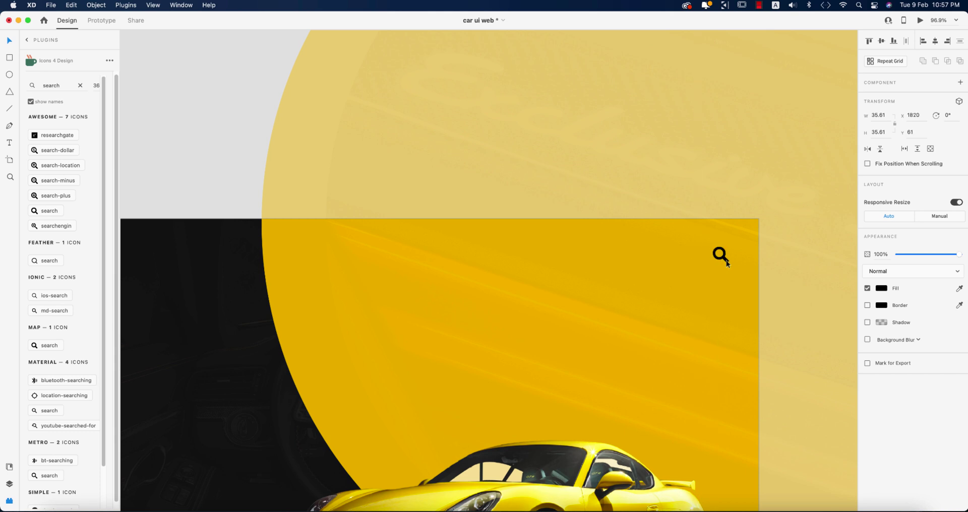
scroll(693, 344, down, 5)
scroll(693, 344, down, 3)
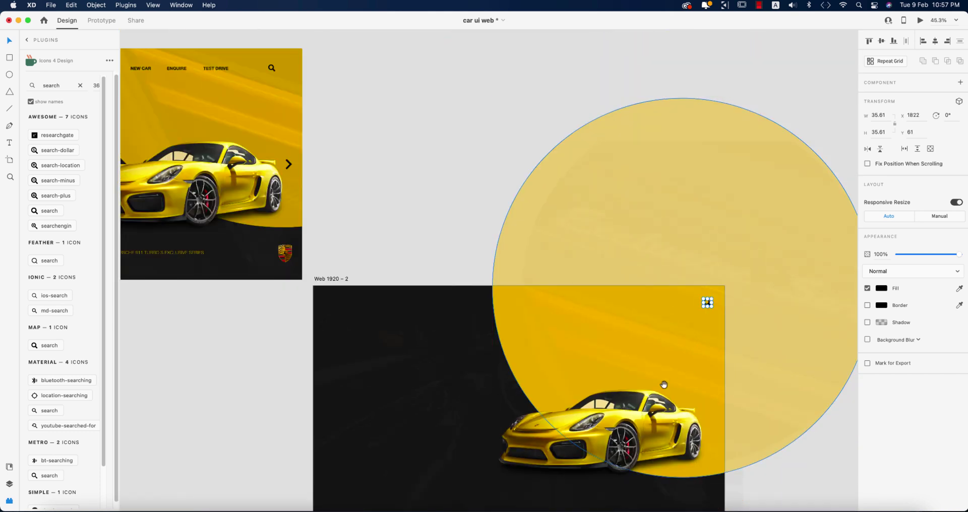
- Add a vertical guide along the right edge of the search icon on the Web 1920 – 2 artboard
scroll(498, 298, down, 3)
drag(262, 310, 661, 297)
click(730, 396)
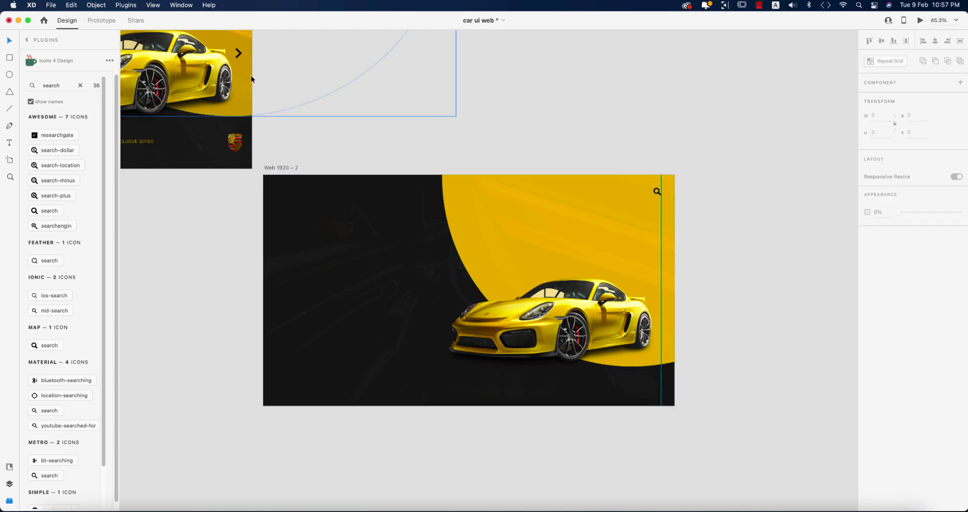
- Search the Icons 4 Design plugin for "right"
drag(239, 59, 237, 57)
drag(69, 84, 0, 83)
text(ri)
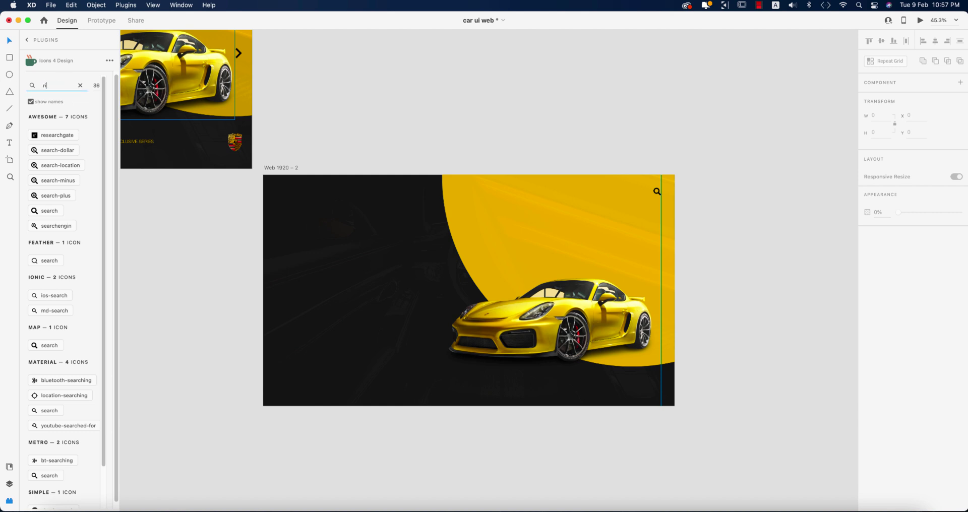
text(ght)
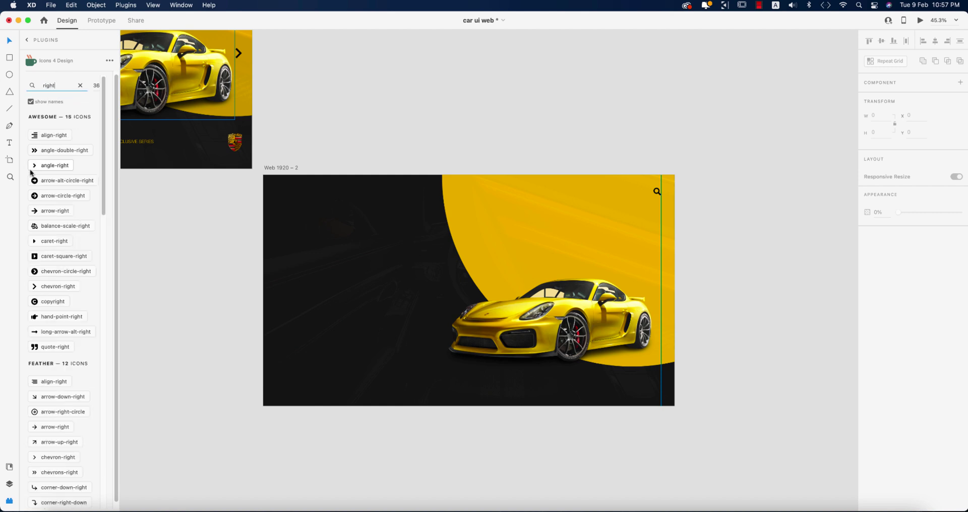
- Insert the chevron-right icon from the Awesome set onto the Web 1920 – 2 artboard and shrink it to about 29 × 48 px
click(43, 287)
drag(492, 276, 809, 429)
scroll(501, 307, down, 5)
scroll(551, 336, right, 10)
scroll(551, 336, down, 4)
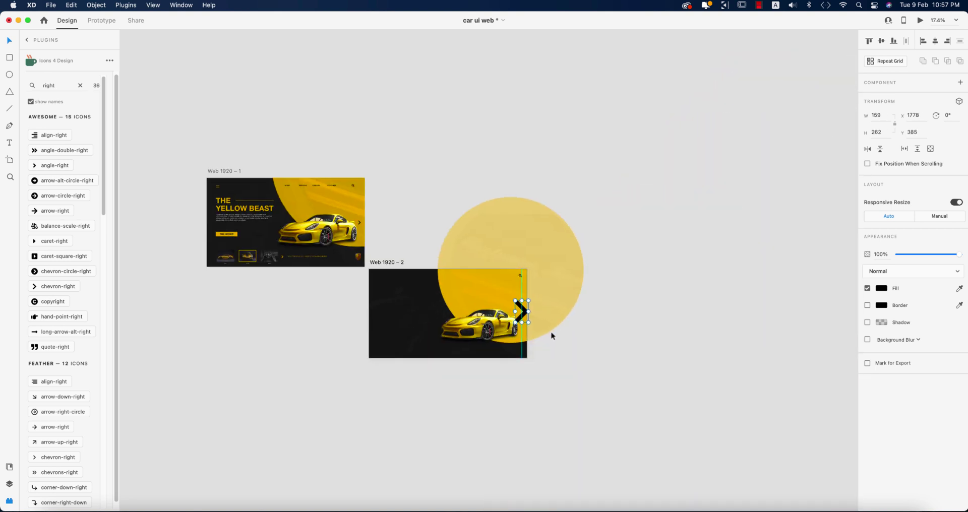
scroll(531, 310, up, 5)
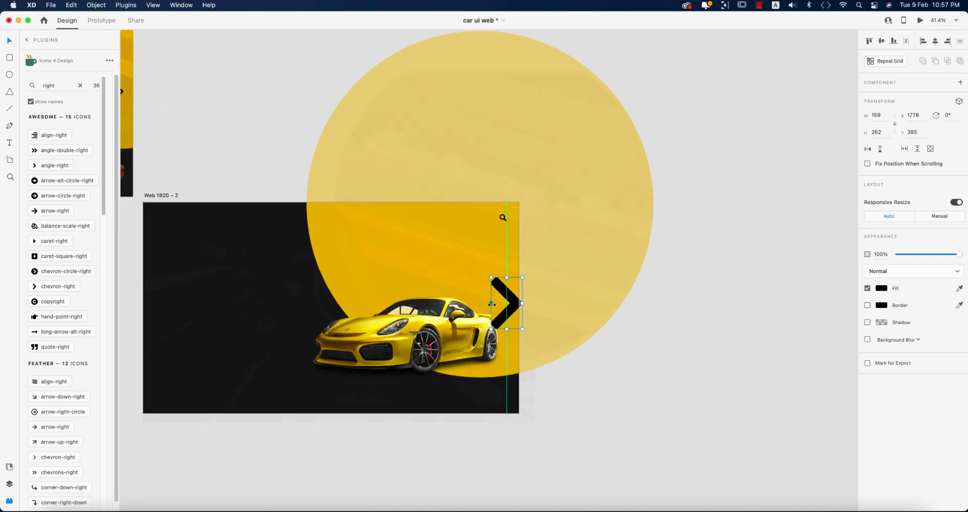
drag(491, 304, 518, 304)
scroll(518, 305, up, 5)
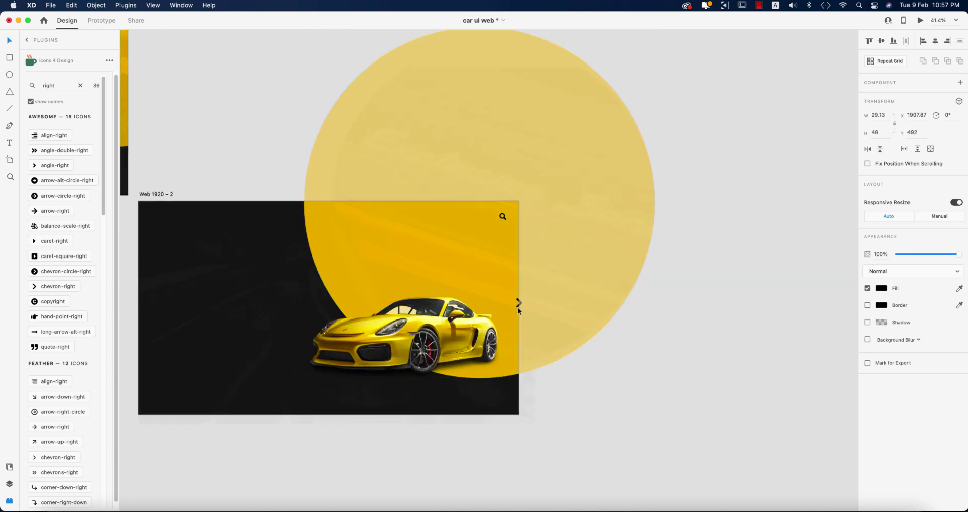
- Place the chevron against the vertical guide beside the car and centre it vertically on the artboard
drag(518, 359, 492, 386)
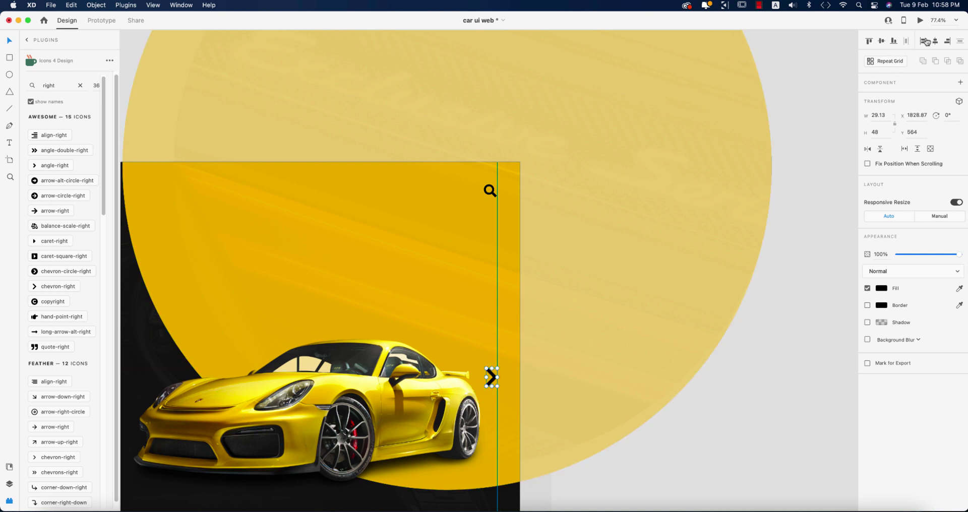
click(882, 42)
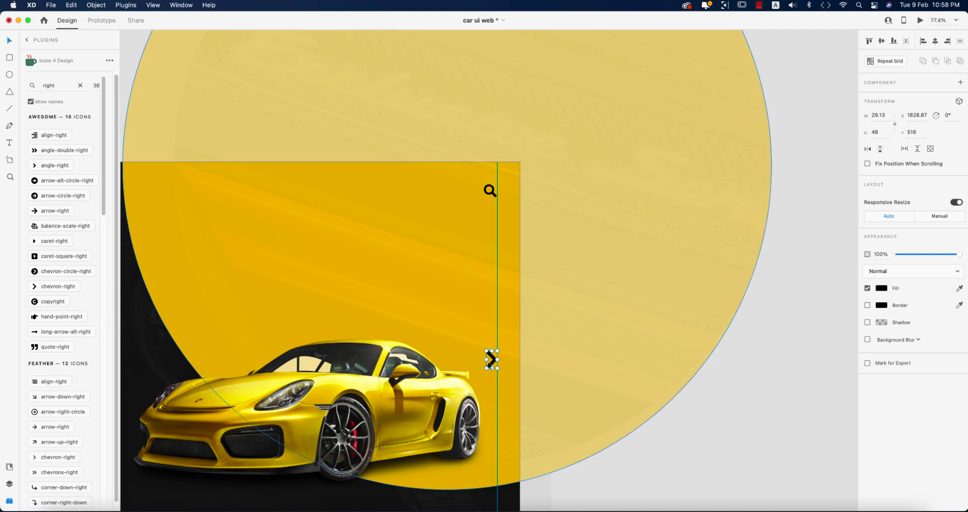
drag(486, 359, 491, 359)
click(742, 445)
- Import the Porsche crest PNG and place it at about 80 × 103 px in the artboard's lower-right corner, against the guide
drag(711, 391, 802, 253)
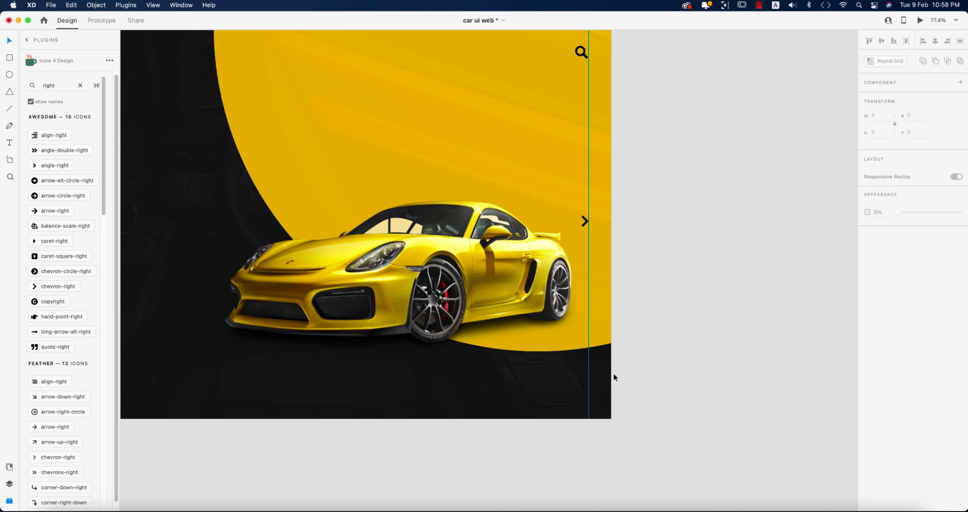
scroll(615, 377, down, 5)
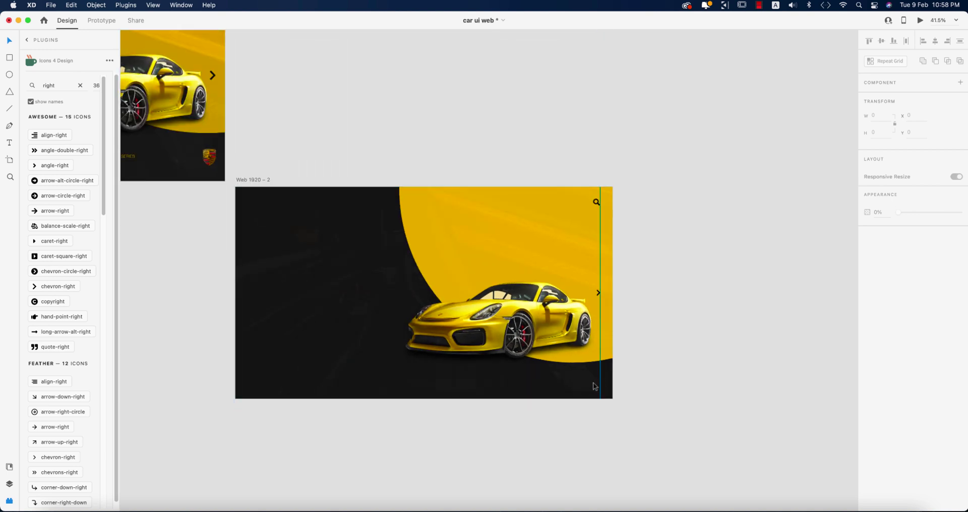
click(51, 5)
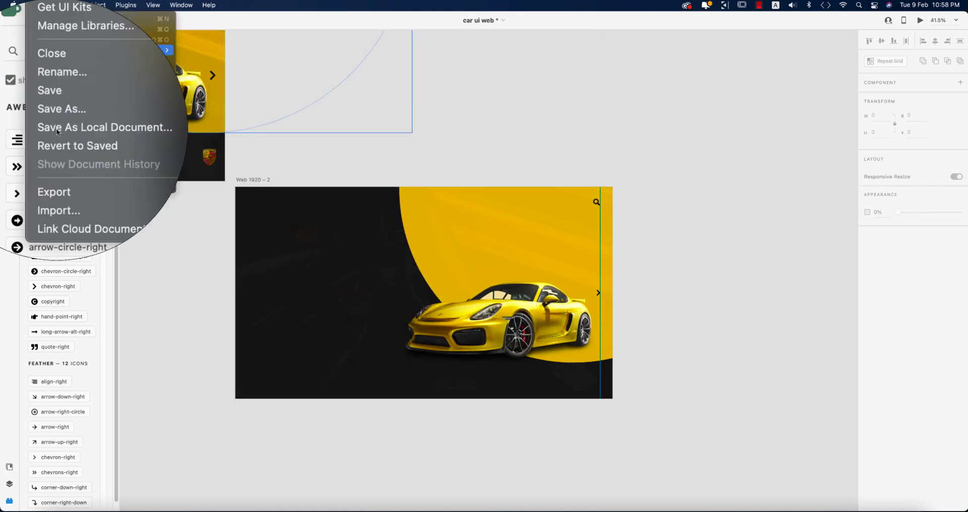
click(55, 175)
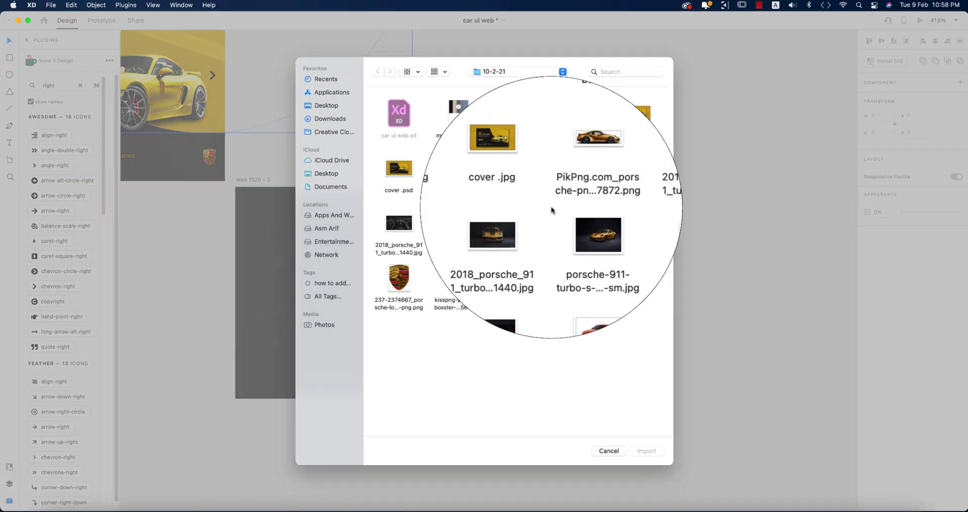
double_click(399, 280)
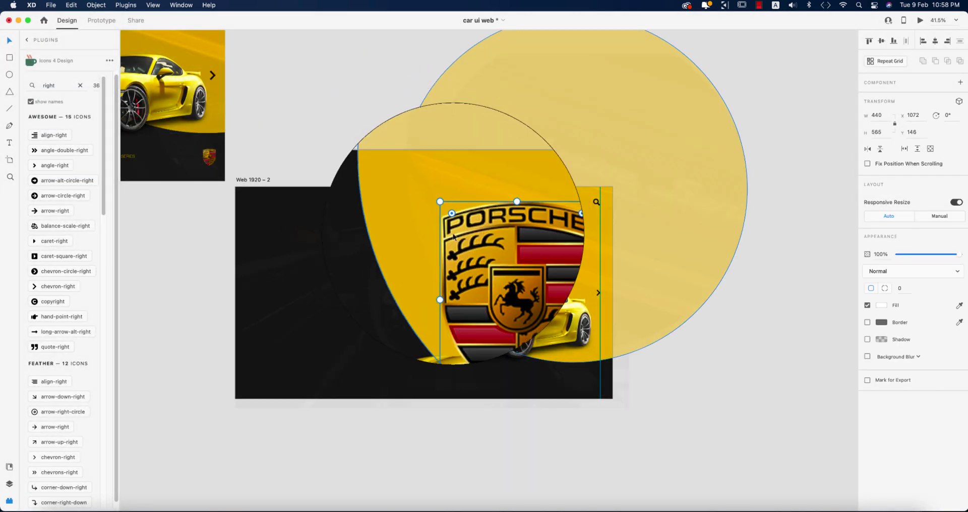
drag(445, 215, 599, 386)
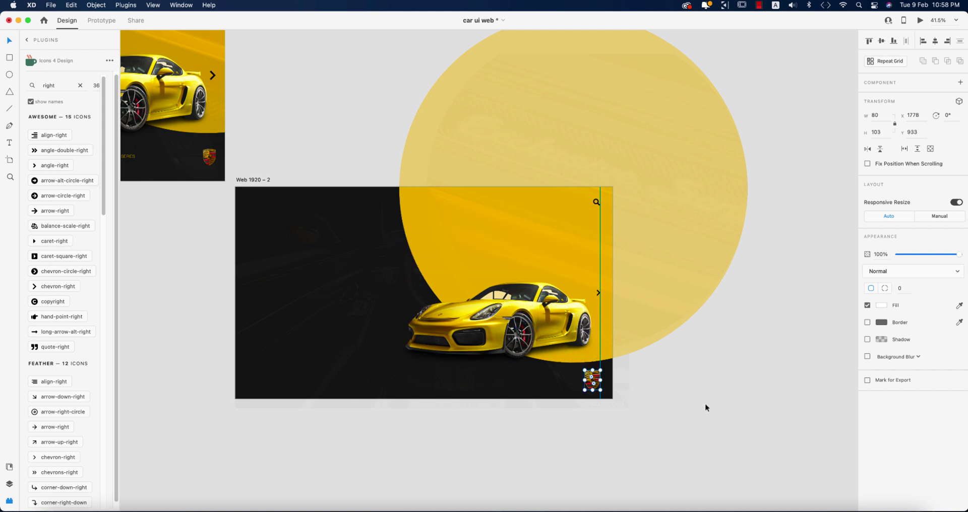
click(687, 398)
- Add the text "HOME" near the top of the yellow circle on the Web 1920 – 2 artboard and fill it with black #000000
scroll(688, 398, left, 5)
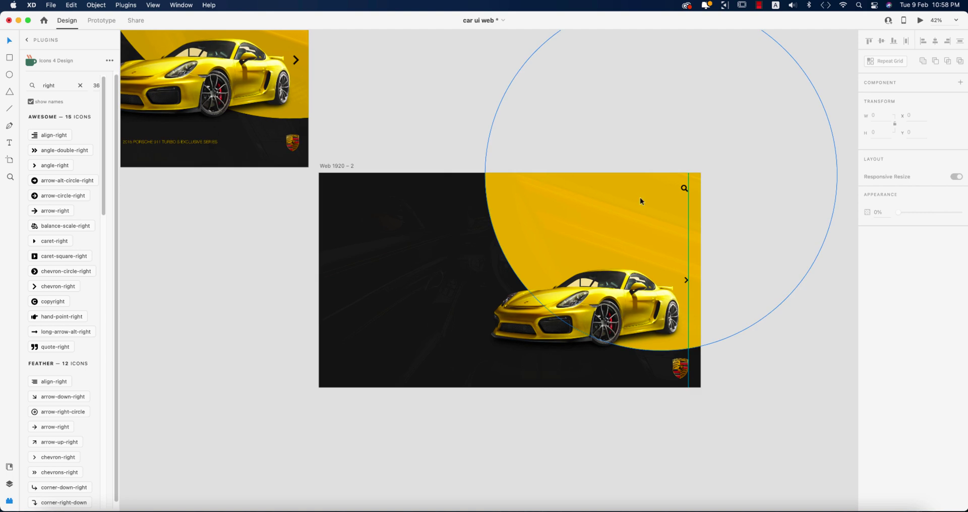
scroll(434, 271, up, 5)
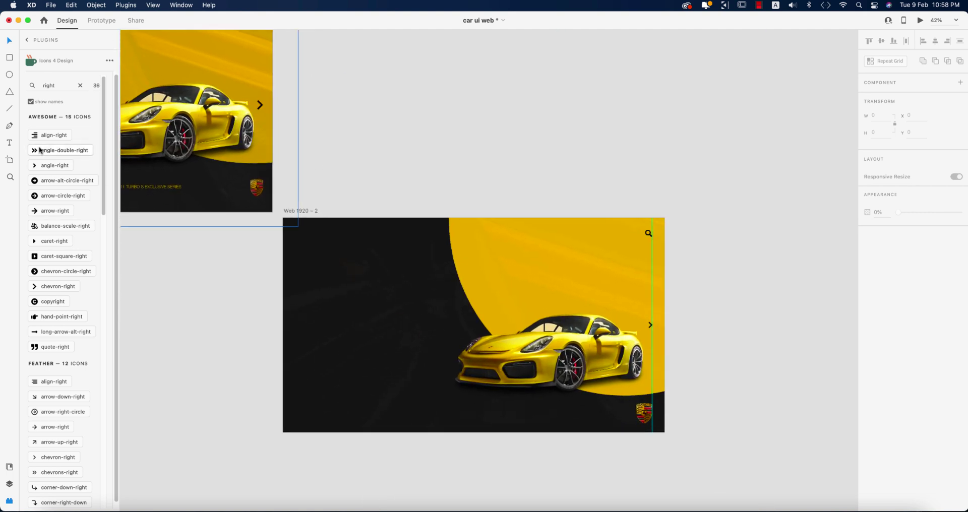
click(9, 144)
click(483, 240)
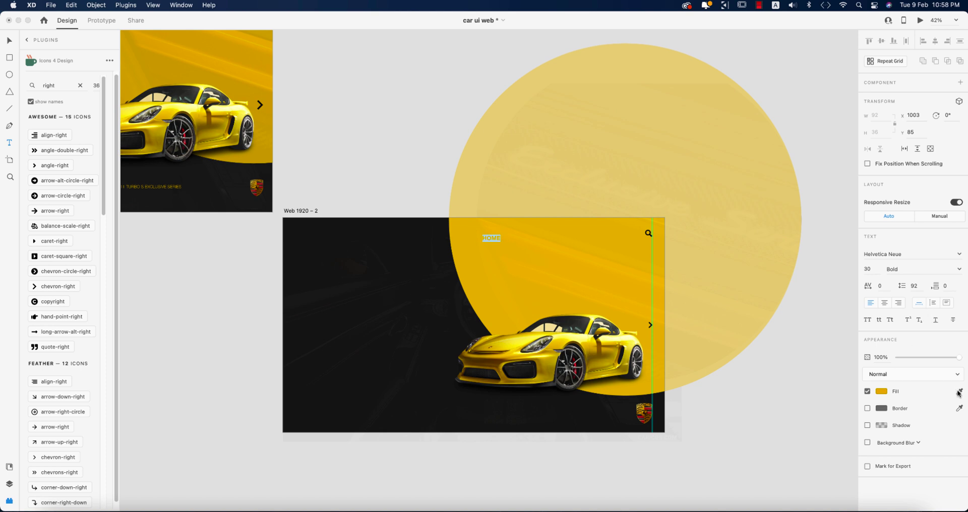
click(881, 391)
click(765, 414)
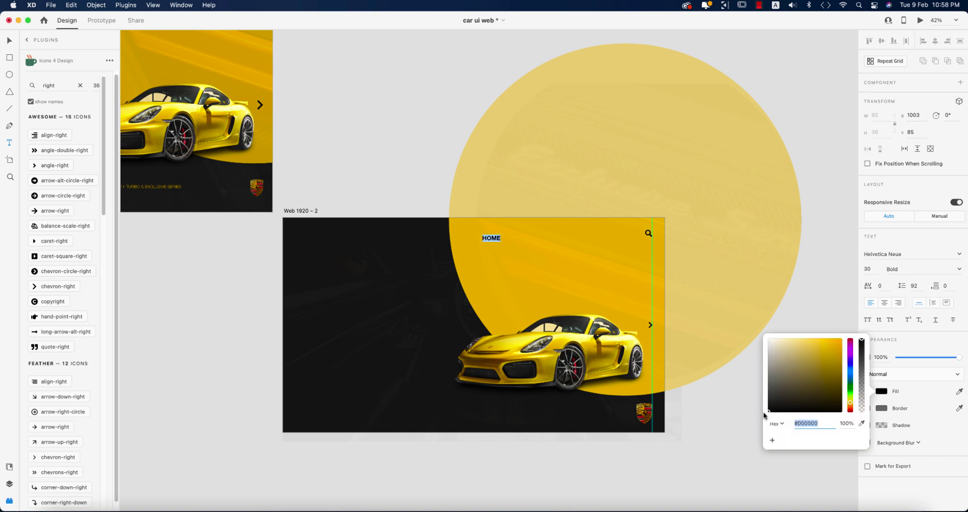
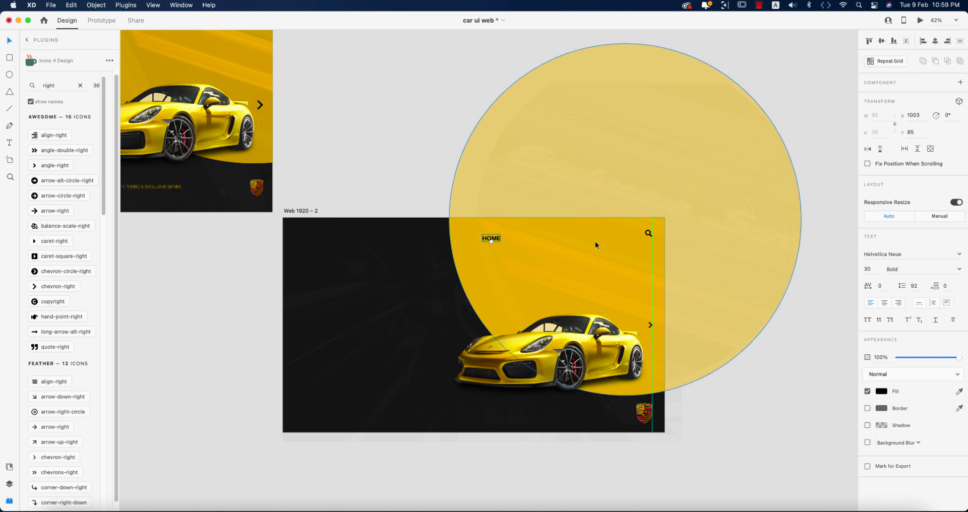
- Align the "HOME" text and the search icon on their vertical middles
click(648, 232)
click(648, 234)
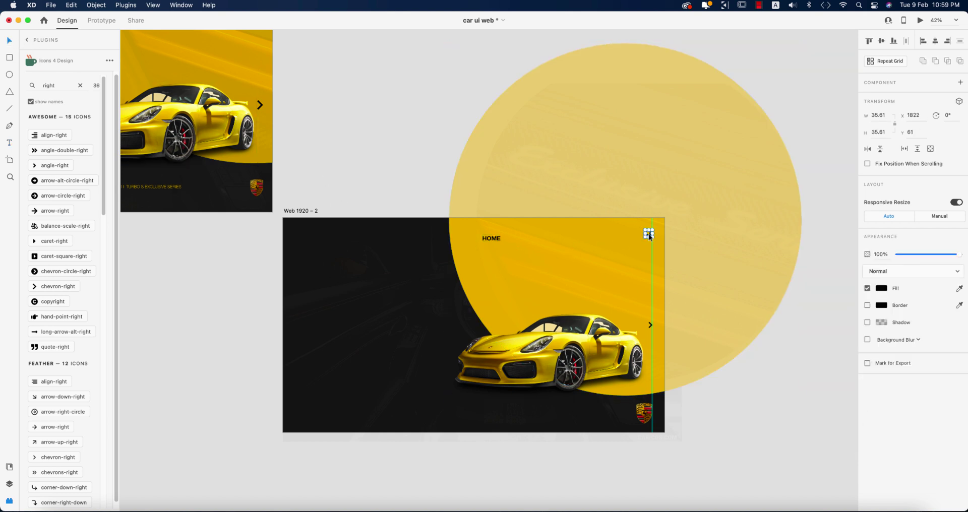
shift+click(492, 238)
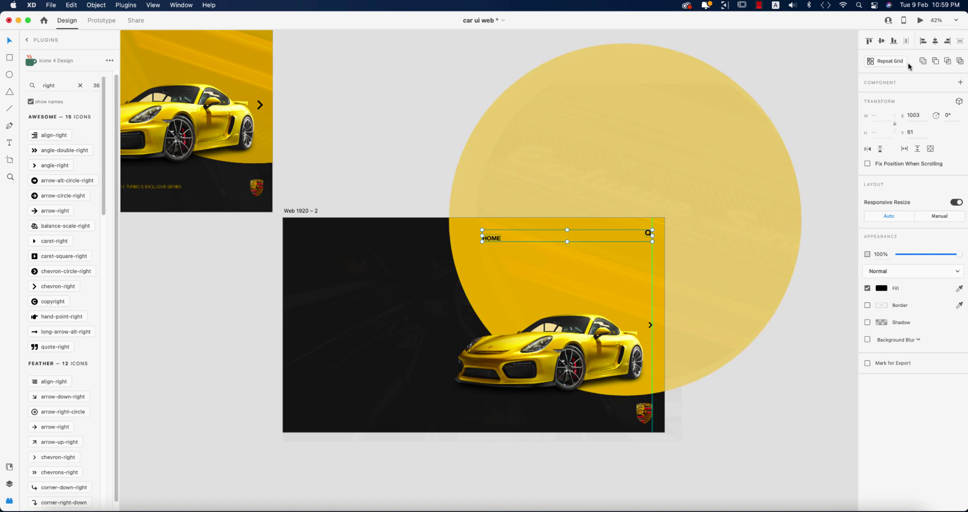
click(881, 41)
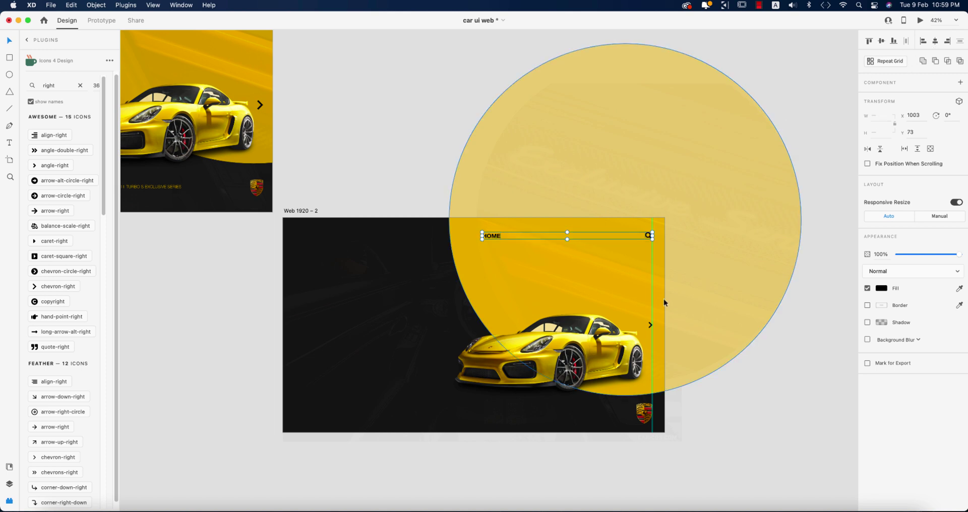
click(775, 396)
- Turn the "HOME" text into a repeat grid with four copies in a horizontal row up to the search icon
click(488, 237)
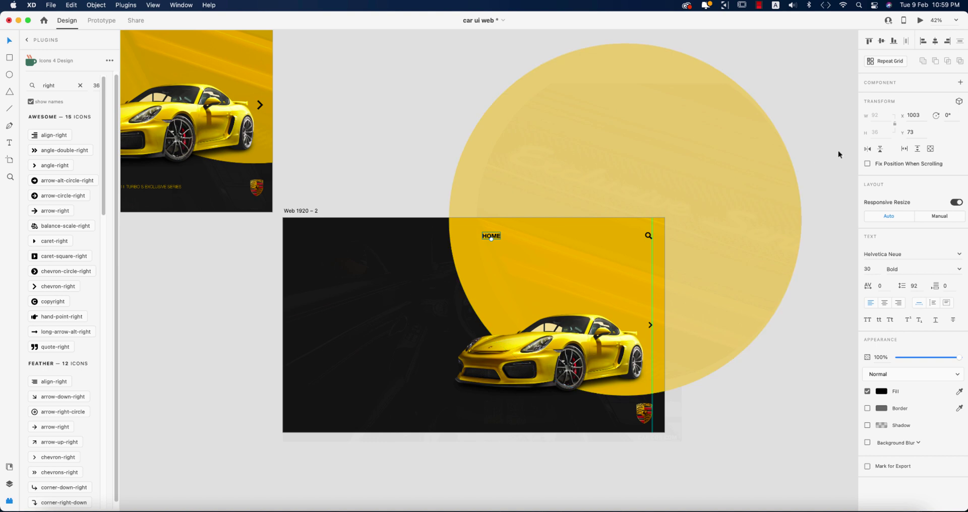
click(900, 65)
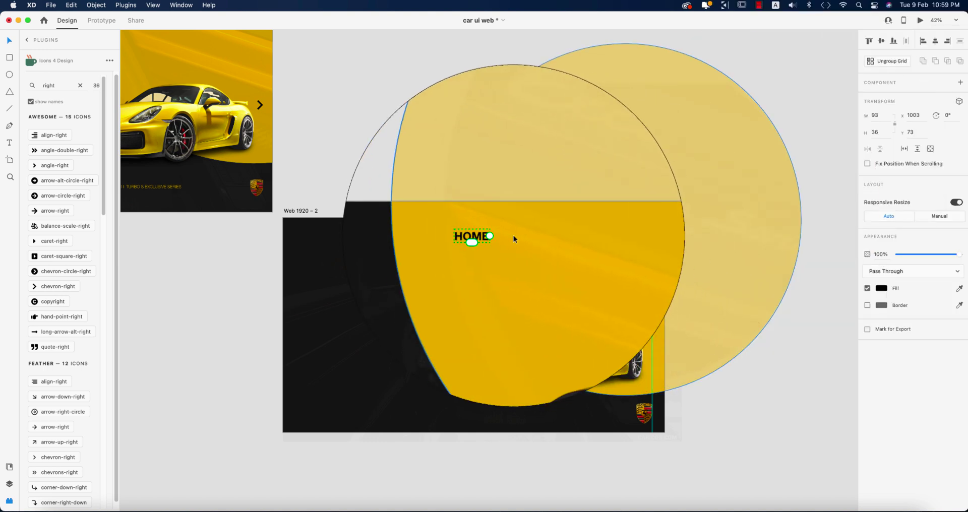
drag(501, 236, 547, 240)
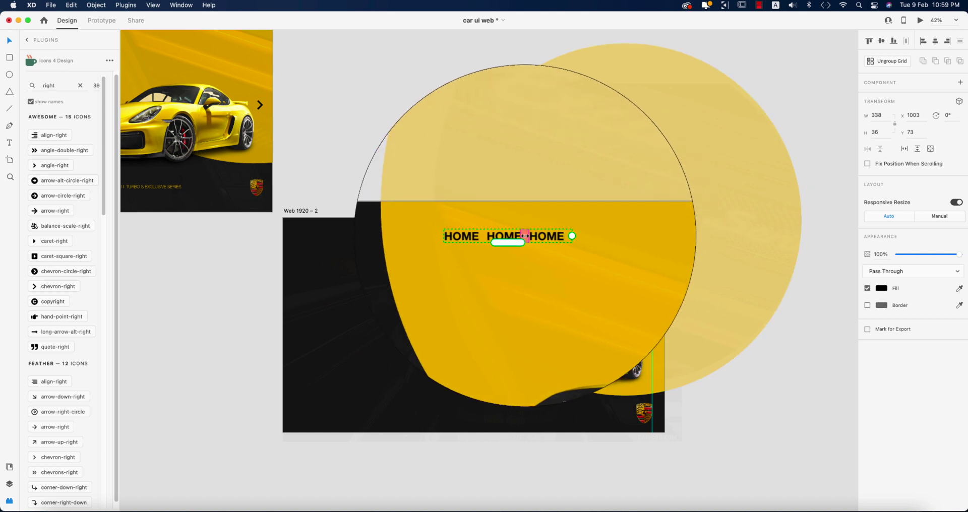
drag(556, 236, 604, 239)
click(749, 385)
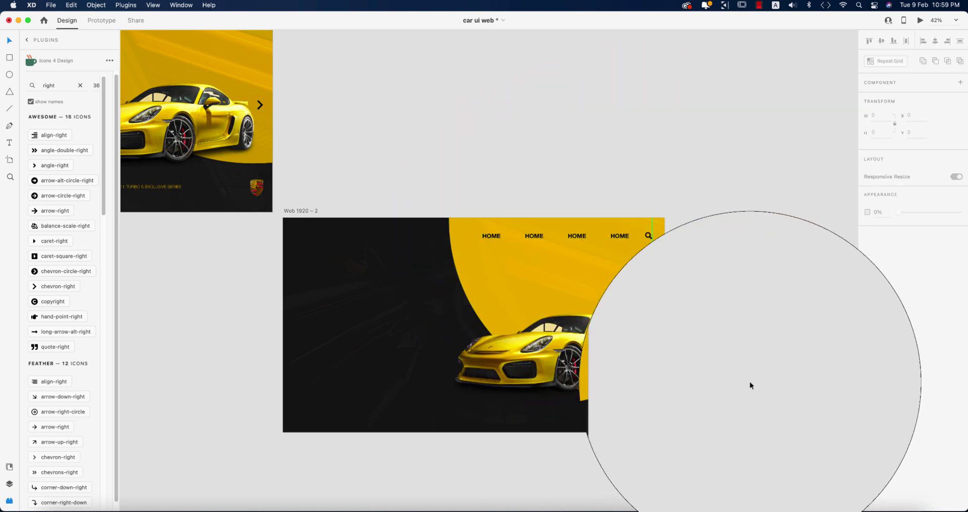
- Change the second, third and fourth menu labels to "NEW CAR", "TEST DRIVE" and "ORDER"
double_click(539, 239)
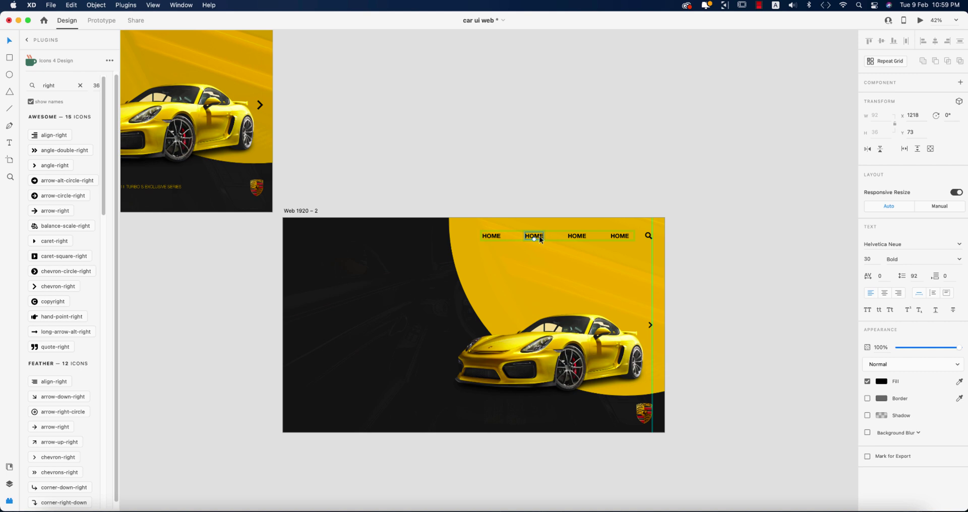
double_click(540, 240)
text(NEW CAR)
double_click(578, 238)
text(TEST DRIVE)
double_click(620, 236)
text(ORDER)
click(613, 477)
- Ungroup the menu's repeat grid, distribute the four labels evenly and shift them slightly left to X 975
drag(613, 477, 703, 455)
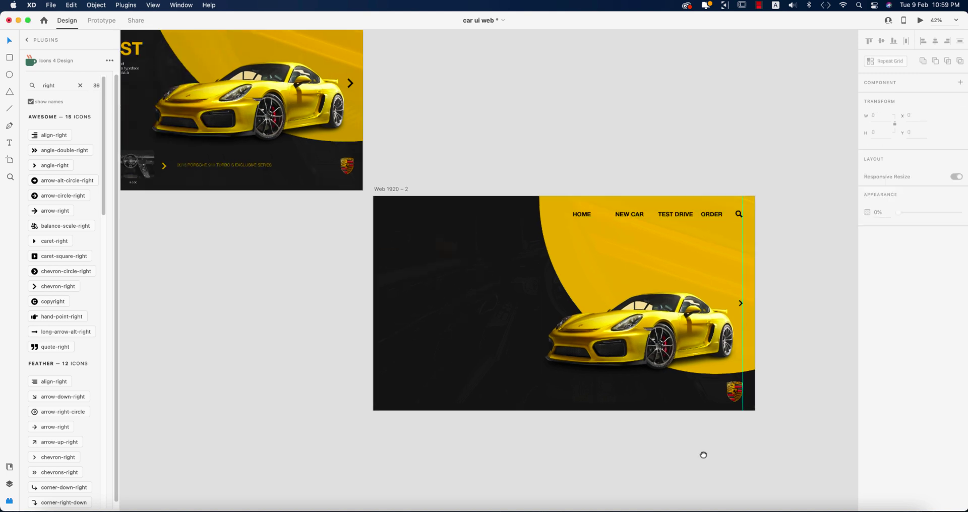
click(676, 214)
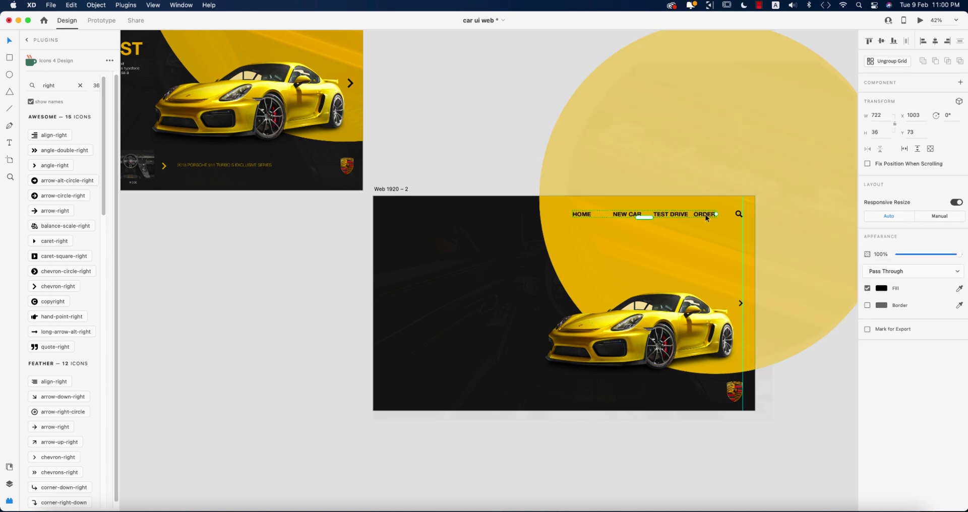
right_click(707, 215)
click(731, 319)
click(910, 44)
drag(672, 218, 665, 218)
- Group the four menu labels and align the group vertically with the search icon
key(super+g)
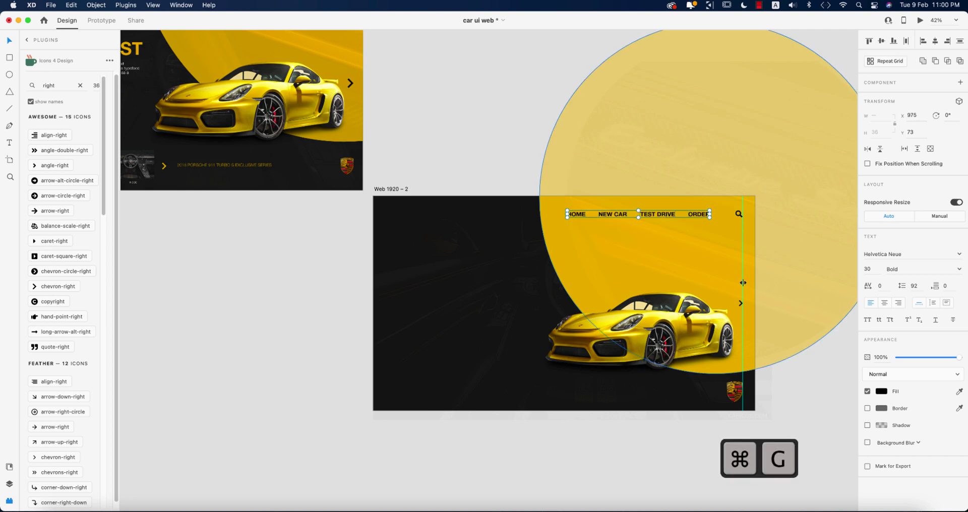
shift+click(740, 215)
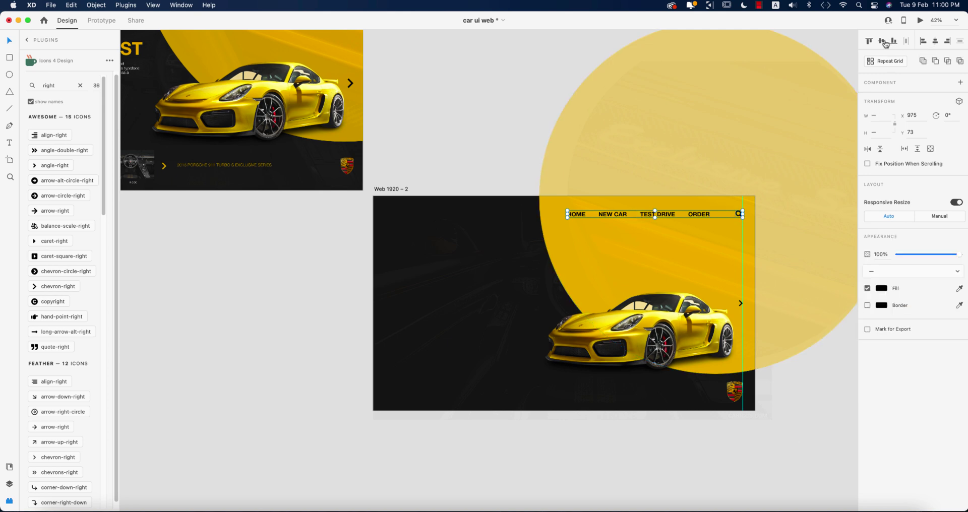
click(776, 441)
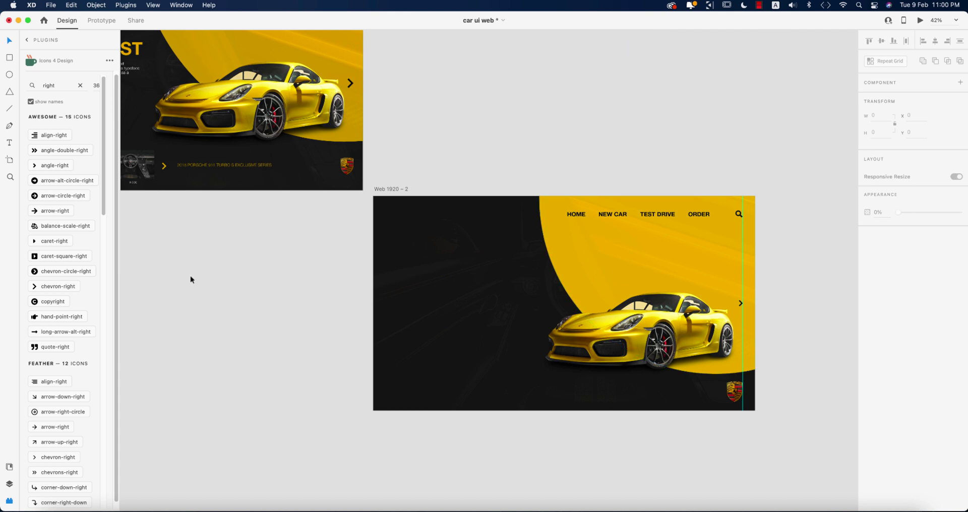
- Copy the Porsche 911 Turbo S Exclusive Series caption from Web 1920 – 1 to below the car on Web 1920 – 2, left of the crest
drag(222, 248, 493, 336)
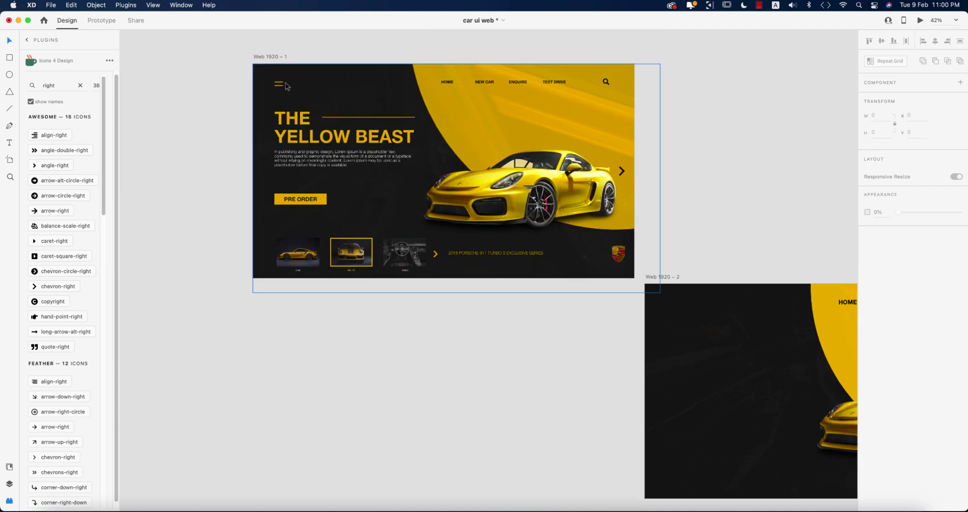
drag(768, 377, 540, 301)
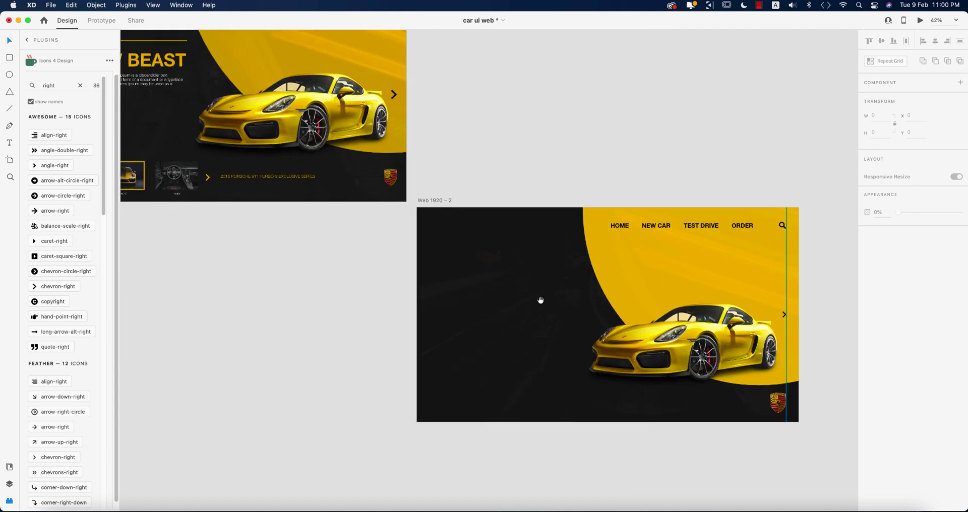
click(305, 178)
drag(305, 182, 707, 403)
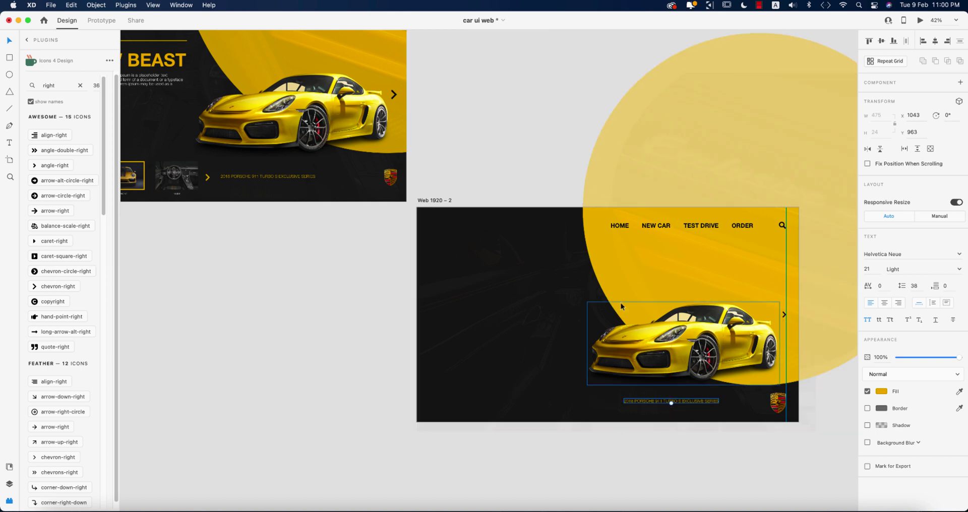
- Add the text "THE" on the dark area left of the yellow circle on the Web 1920 – 2 artboard
drag(348, 297, 454, 344)
click(186, 103)
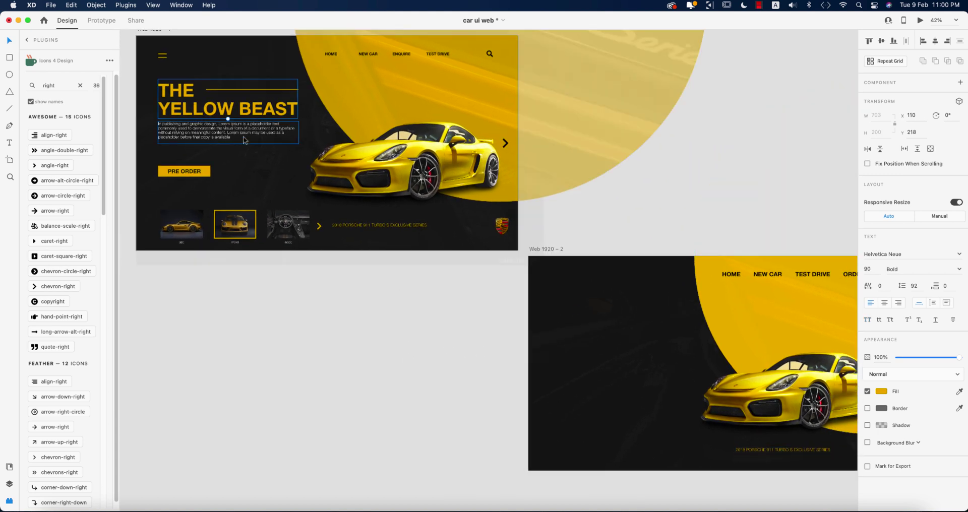
drag(632, 369, 598, 311)
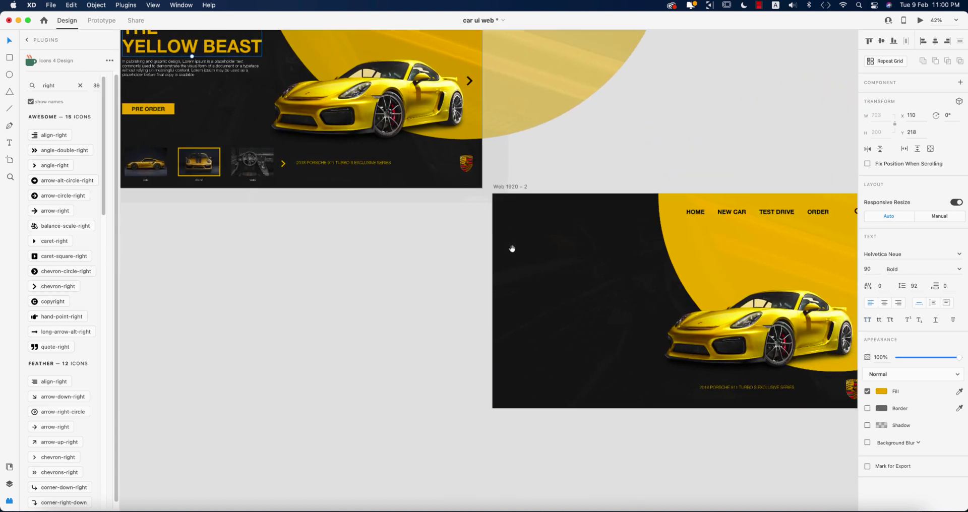
drag(382, 262, 401, 288)
click(11, 145)
click(537, 292)
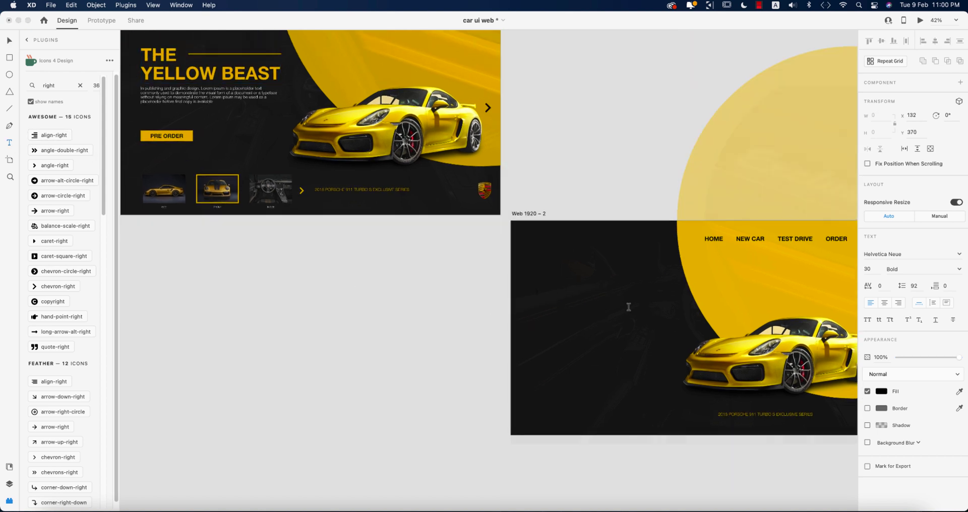
text(THE)
- Give the "THE" text a yellow fill and size 90, and add "YELLOW BEAST" as its second line
key(super+a)
click(881, 392)
click(868, 269)
text(90)
key(Return)
key(Return)
text(YELLOW BEAST)
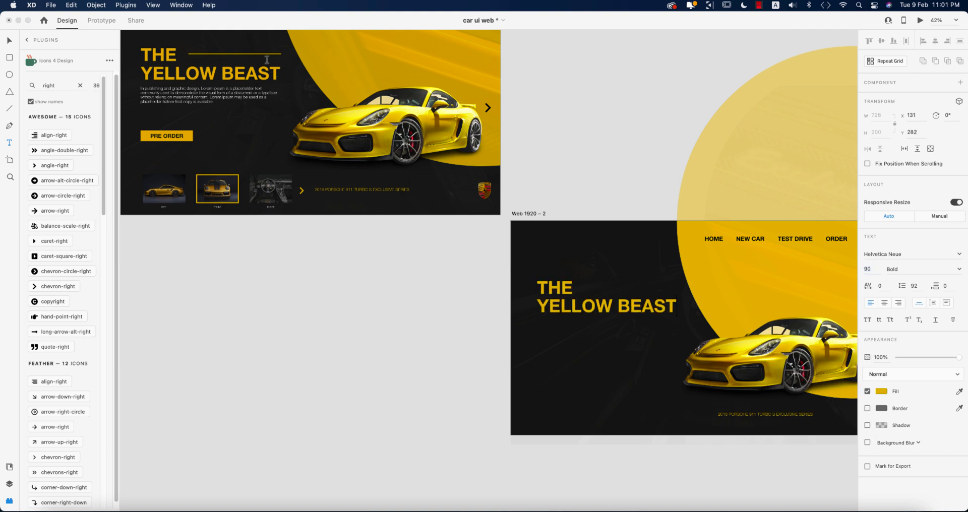
- Draw a horizontal line about 470 px long beside "THE" and give it a size 4 border in the heading's yellow
click(13, 112)
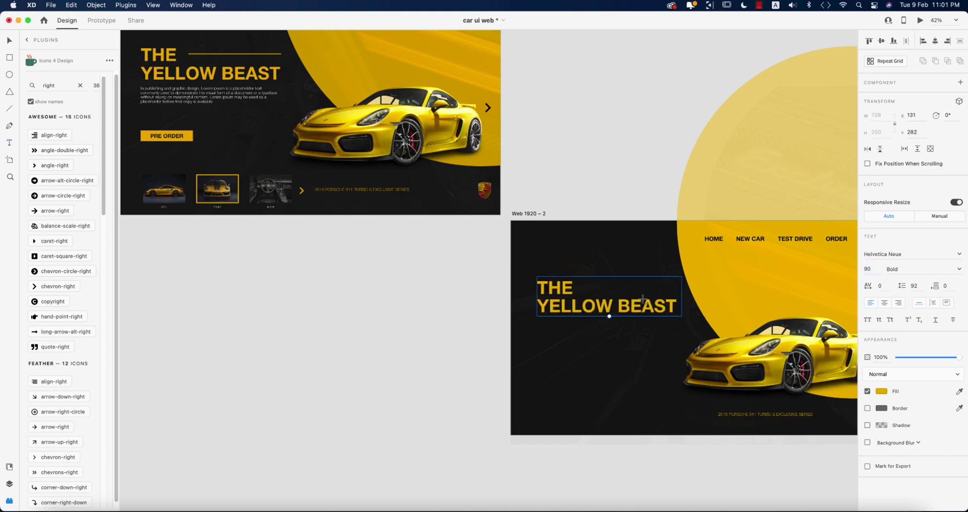
drag(581, 288, 674, 291)
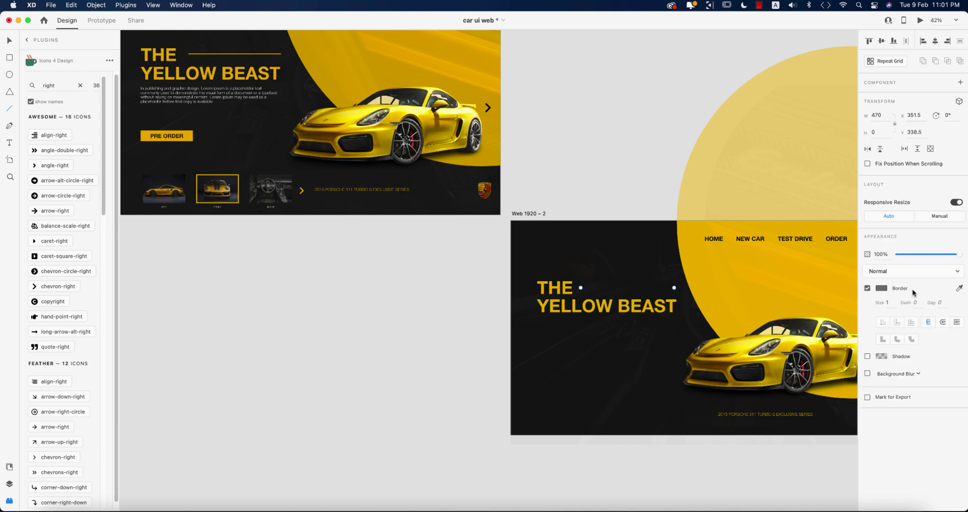
click(892, 301)
text(3)
key(Return)
click(890, 302)
text(4)
key(Return)
key(i)
click(645, 309)
- Copy the paragraph text from Web 1920 – 1 and paste it into a new text box under the Web 1920 – 2 heading
click(9, 43)
triple_click(243, 95)
key(super+c)
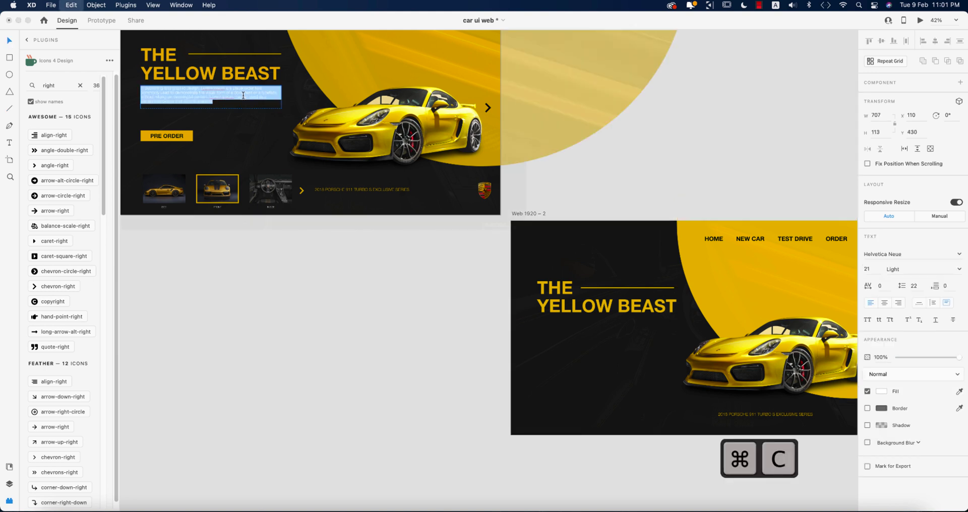
key(Escape)
click(9, 145)
click(541, 325)
key(super+v)
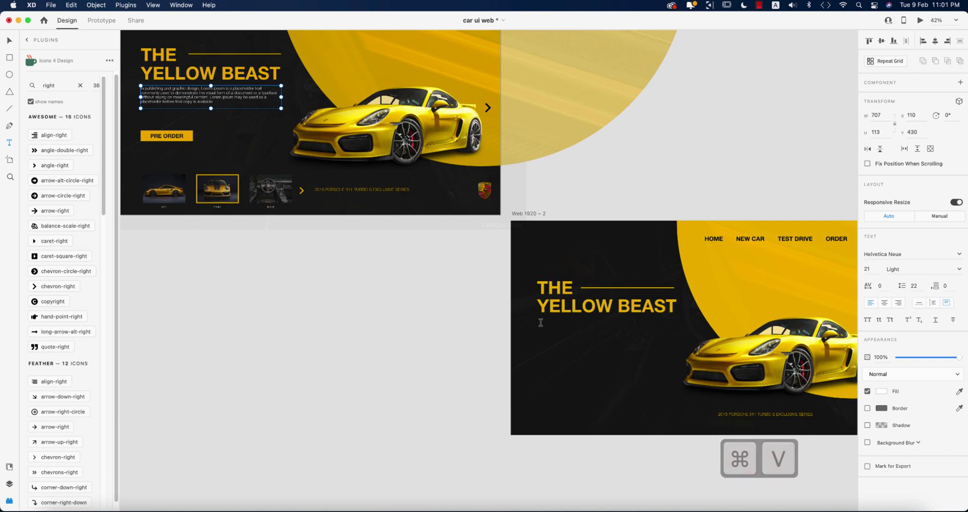
- Format the pasted paragraph with font size 21, line spacing 22 and white #FFFFFF fill
key(super+a)
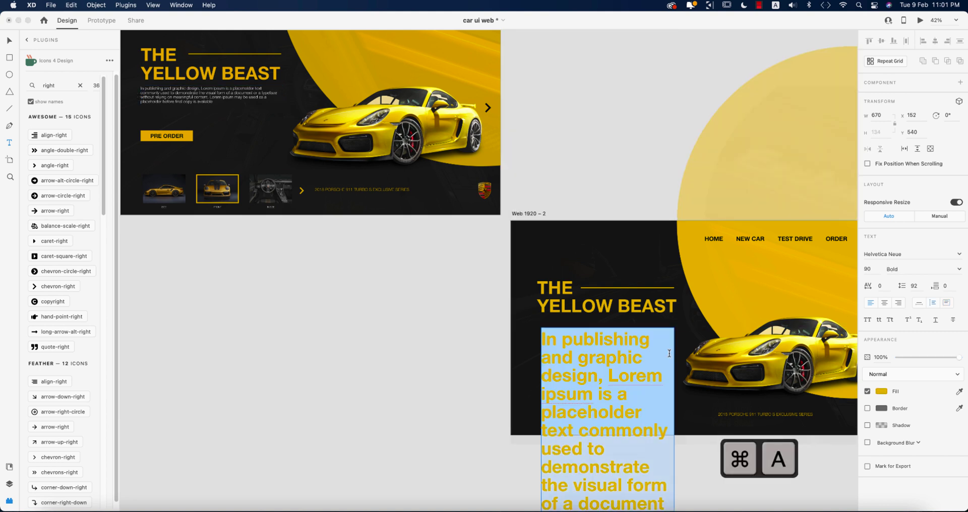
drag(873, 269, 824, 267)
text(1)
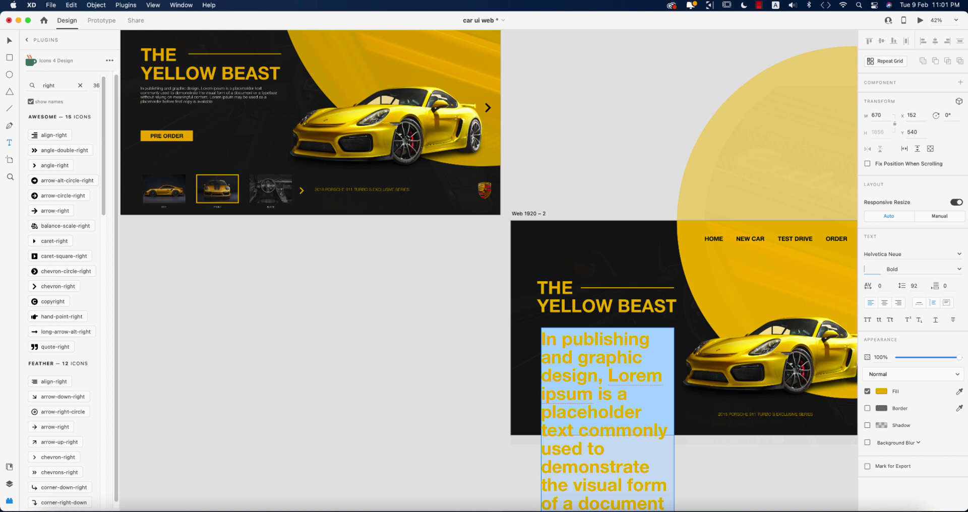
key(Return)
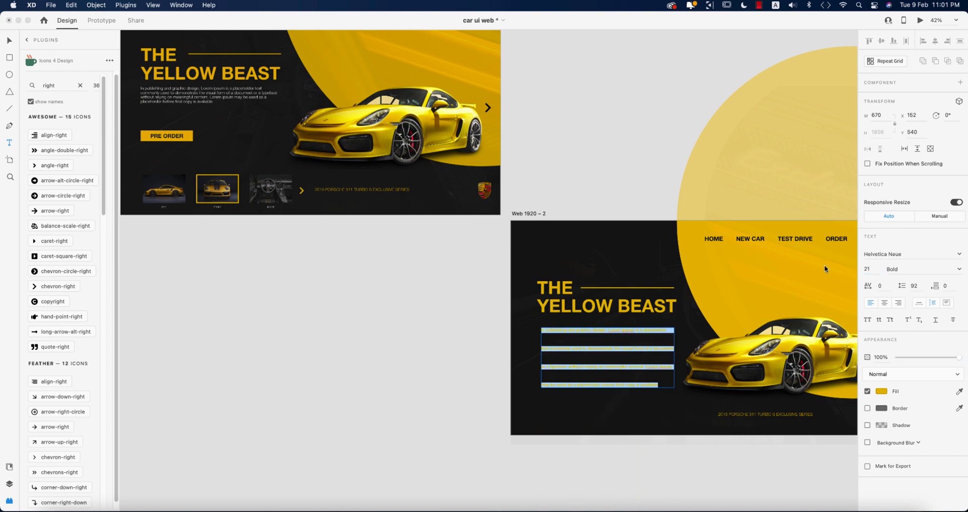
click(913, 286)
text(22)
key(Return)
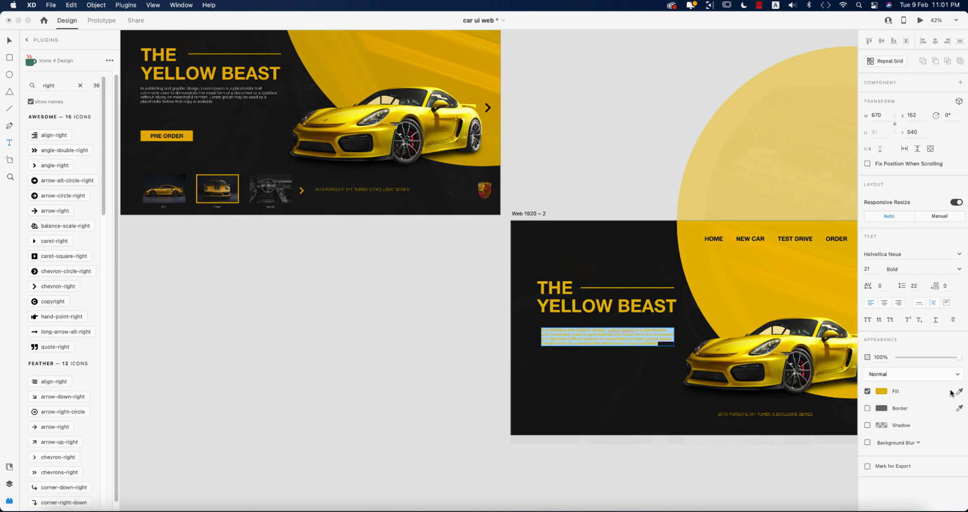
click(888, 393)
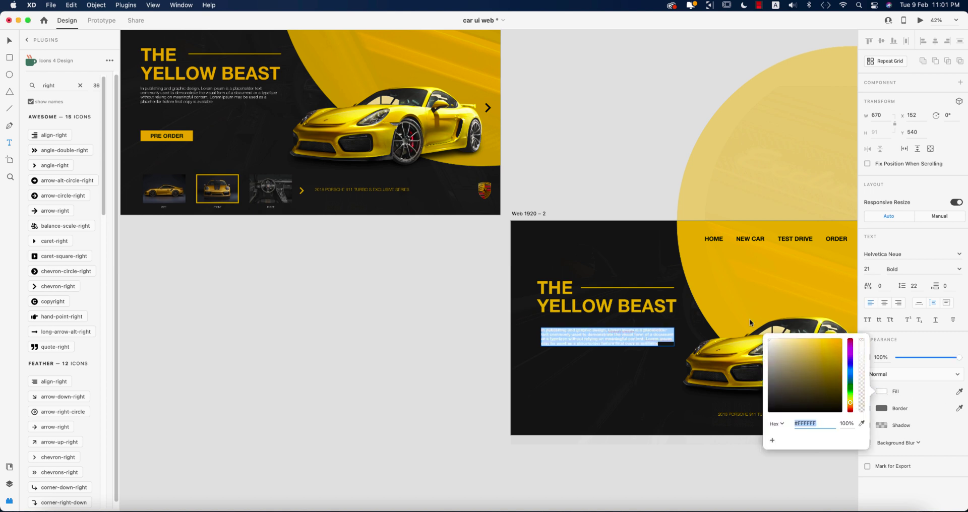
click(8, 41)
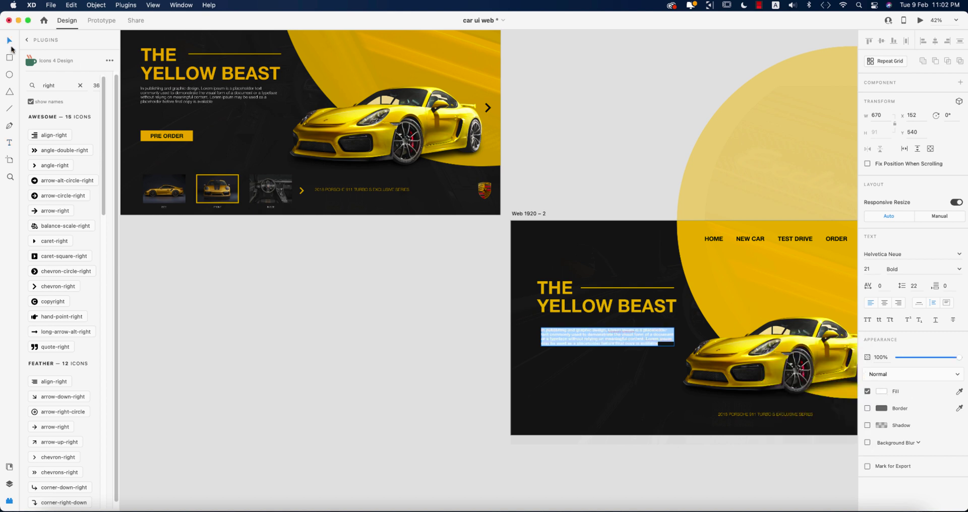
- Move the paragraph directly under the heading, aligned with its left edge, and set its font weight to Medium
drag(576, 345, 571, 336)
click(608, 305)
click(612, 336)
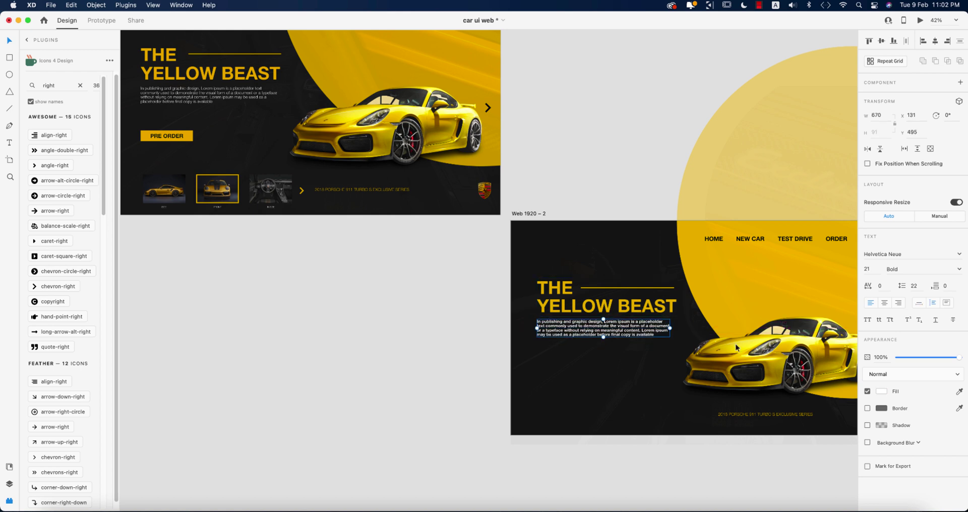
click(957, 268)
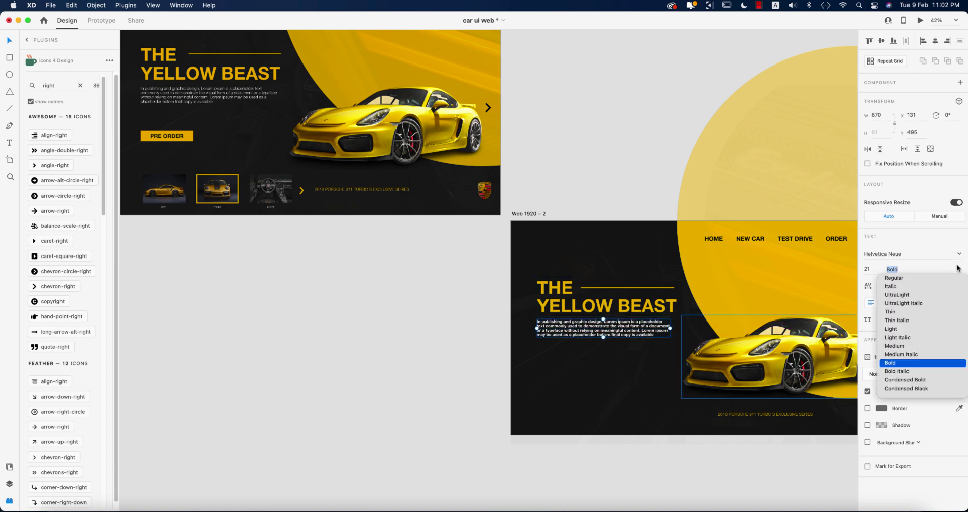
click(890, 346)
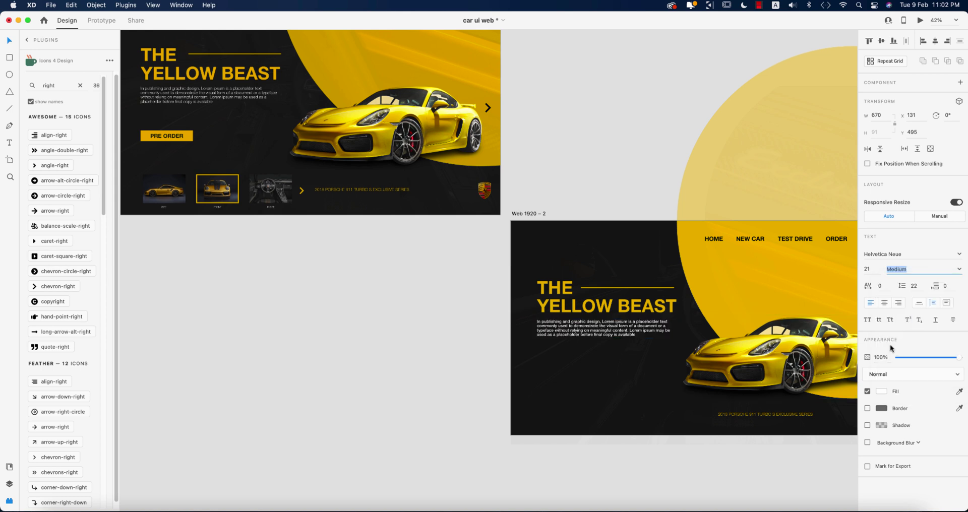
click(691, 460)
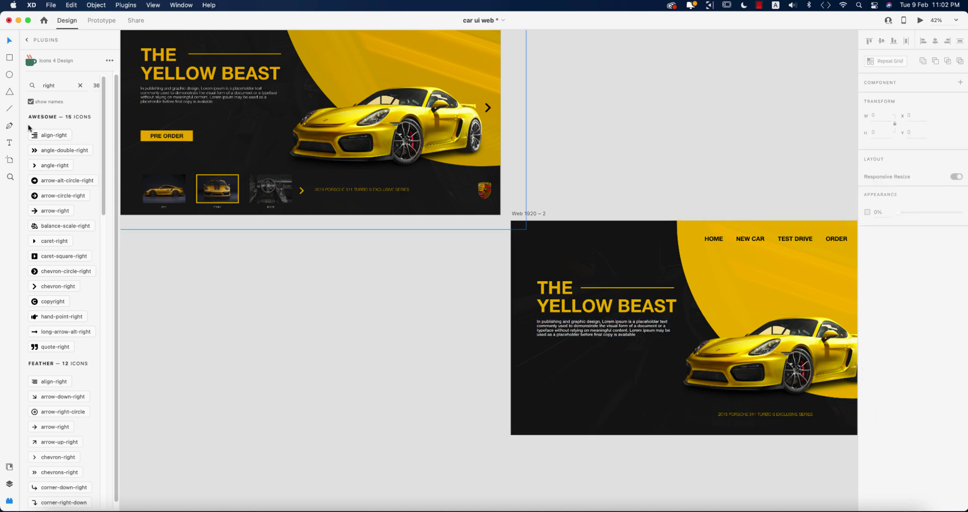
- Draw a borderless rectangle about 314 × 72 under the paragraph and fill it with the yellow sampled from the circle
click(10, 58)
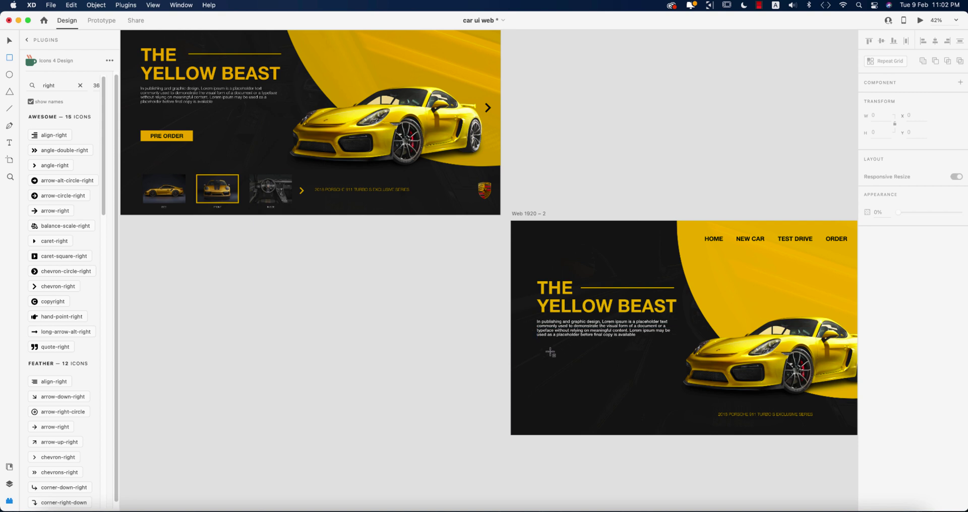
drag(537, 352, 600, 368)
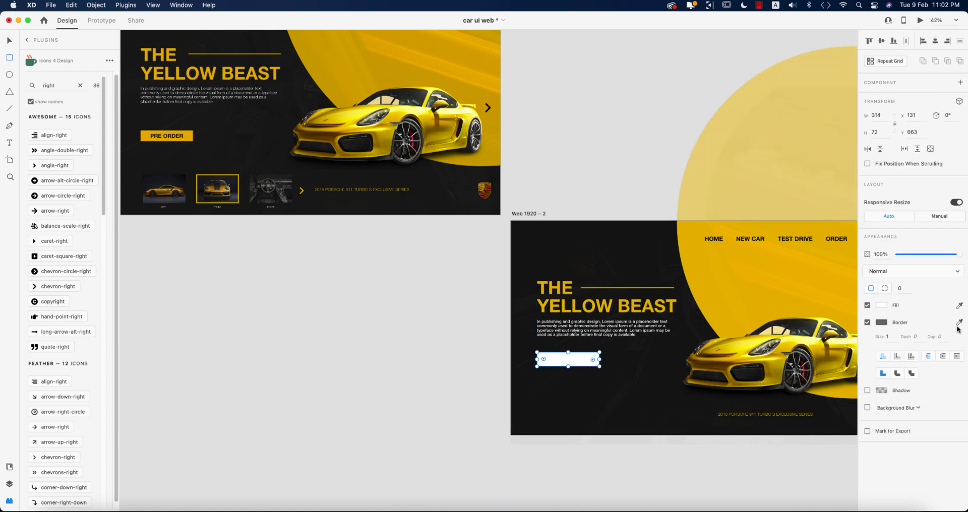
click(867, 322)
click(960, 306)
click(706, 320)
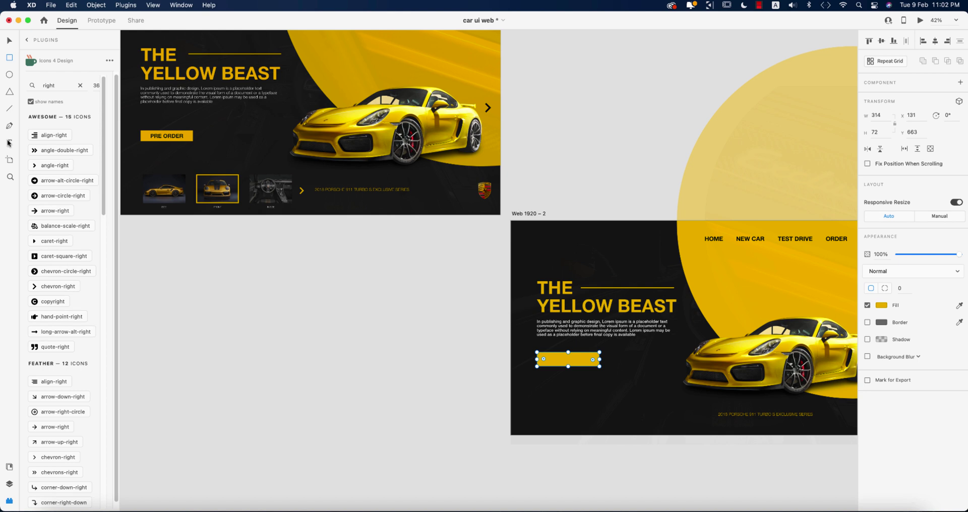
- Add a PRE ORDER label at font size 33 and centre it on the yellow rectangle
click(568, 395)
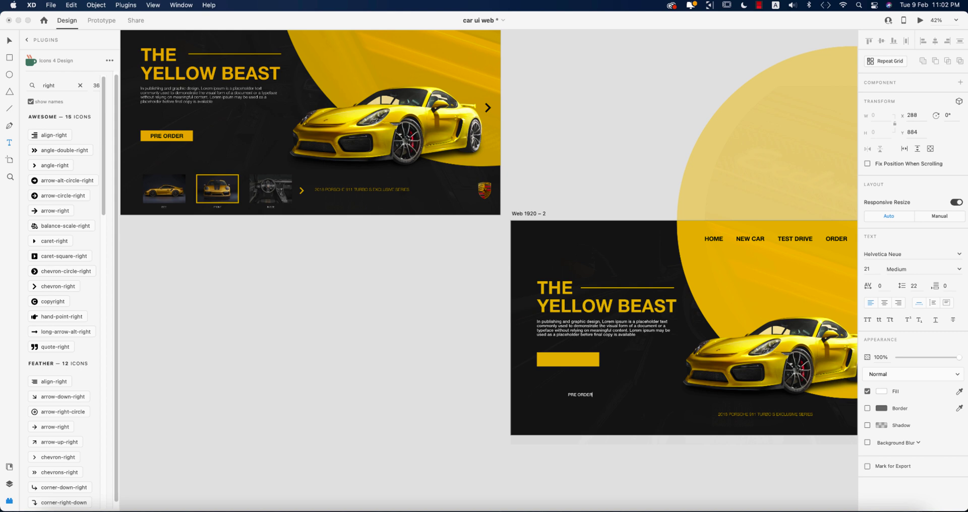
click(9, 40)
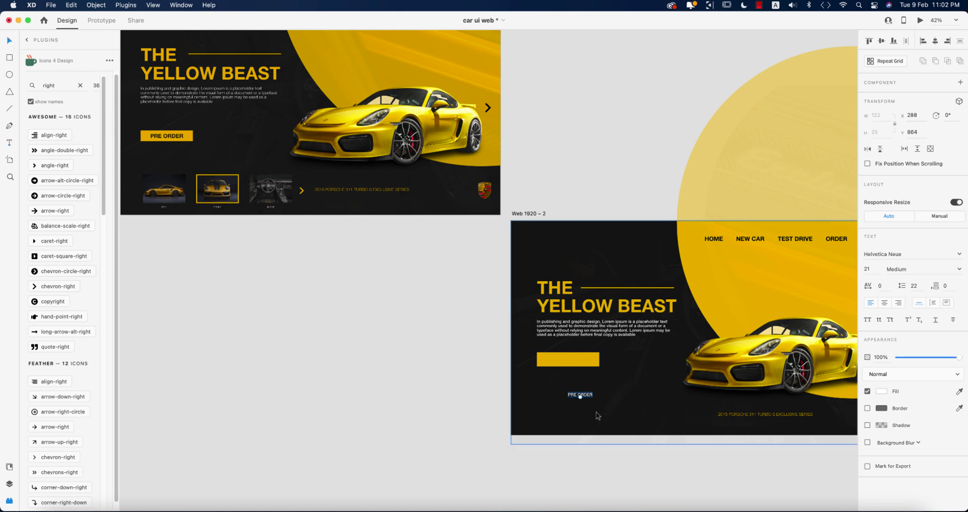
drag(579, 399, 574, 362)
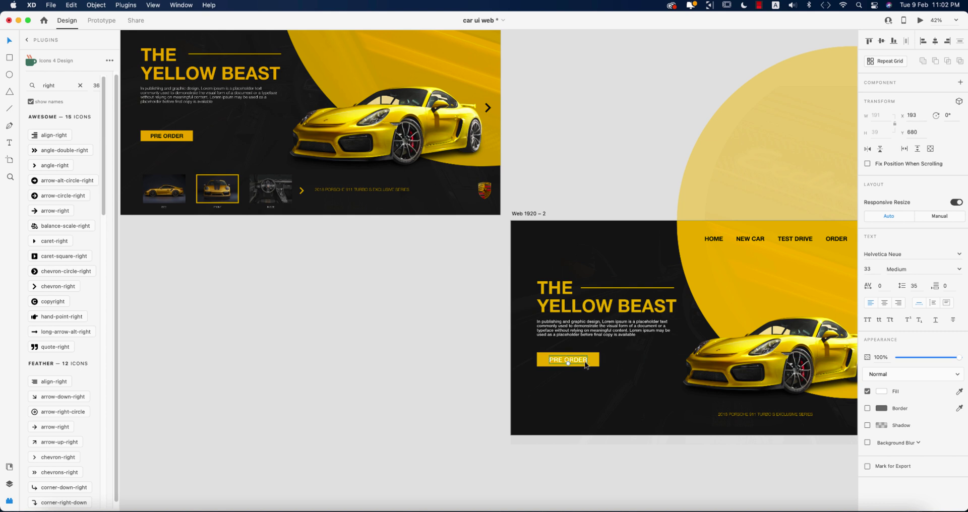
shift+click(594, 363)
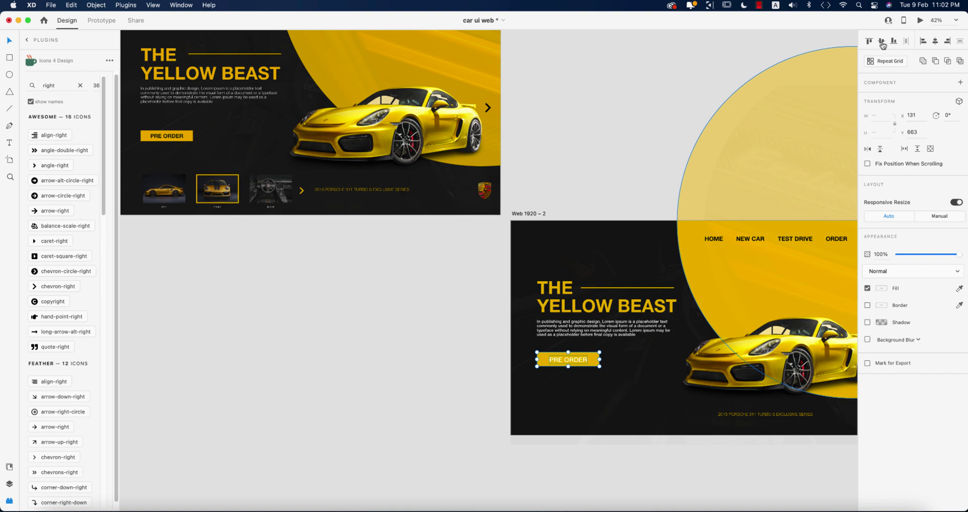
click(690, 463)
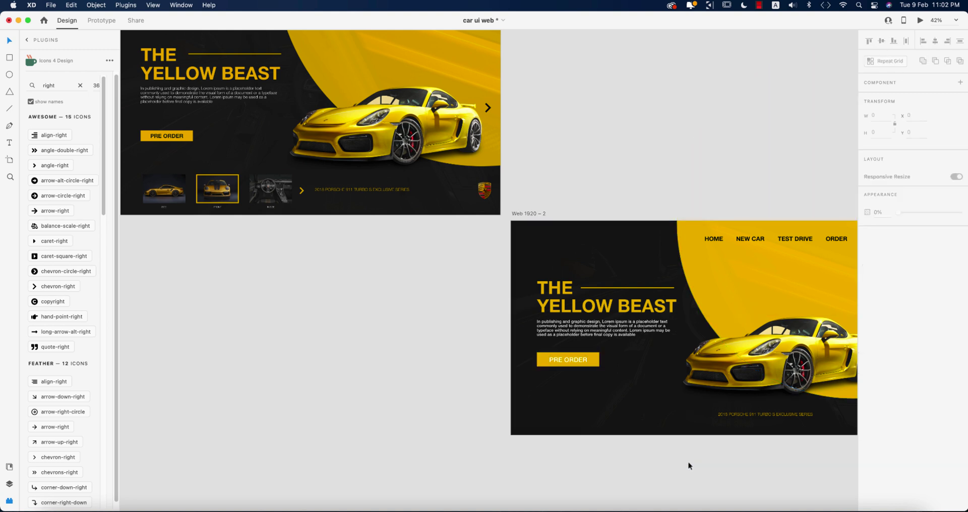
- Set the PRE ORDER label to Bold with a black fill and re-centre it on the yellow button
click(568, 362)
click(960, 270)
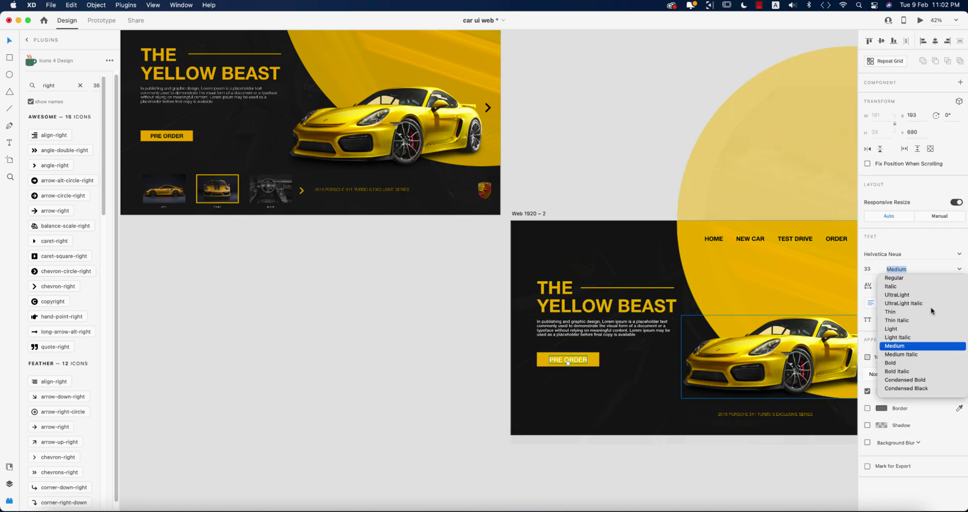
click(896, 363)
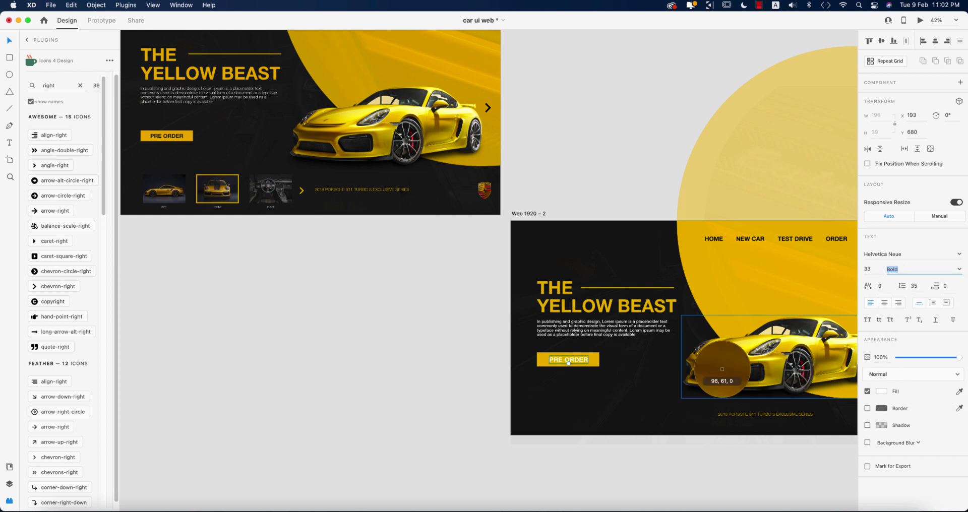
click(608, 463)
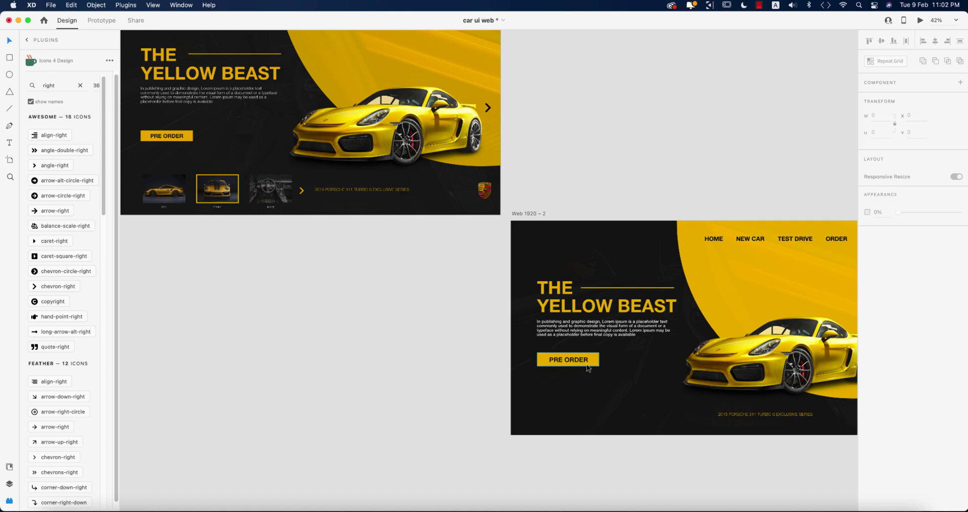
click(546, 362)
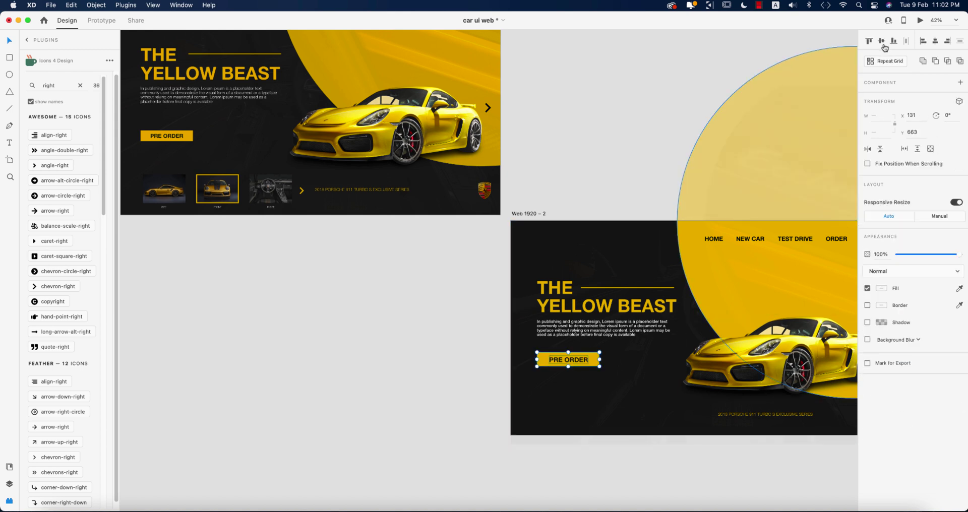
click(616, 460)
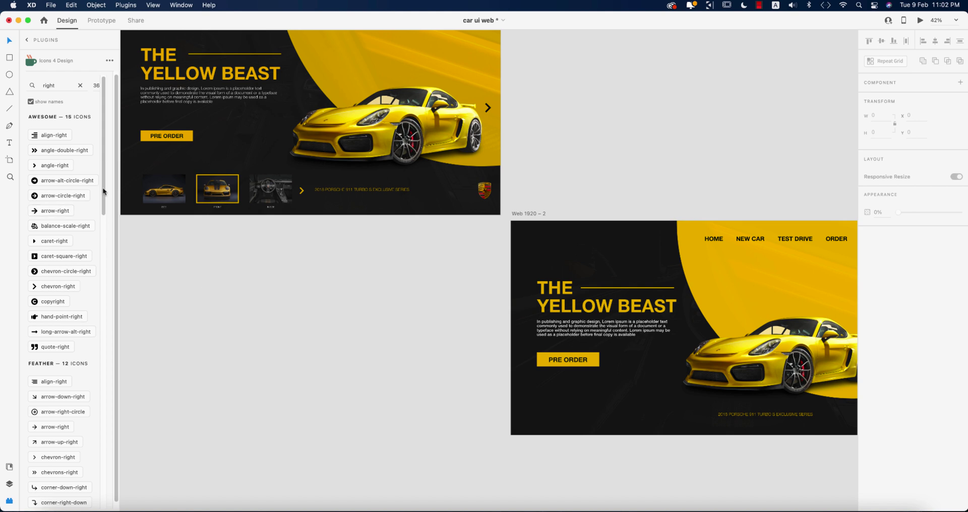
- Draw a white rectangle about 279 × 168 below the button and duplicate it into an evenly spaced row of three beside the caption
click(10, 59)
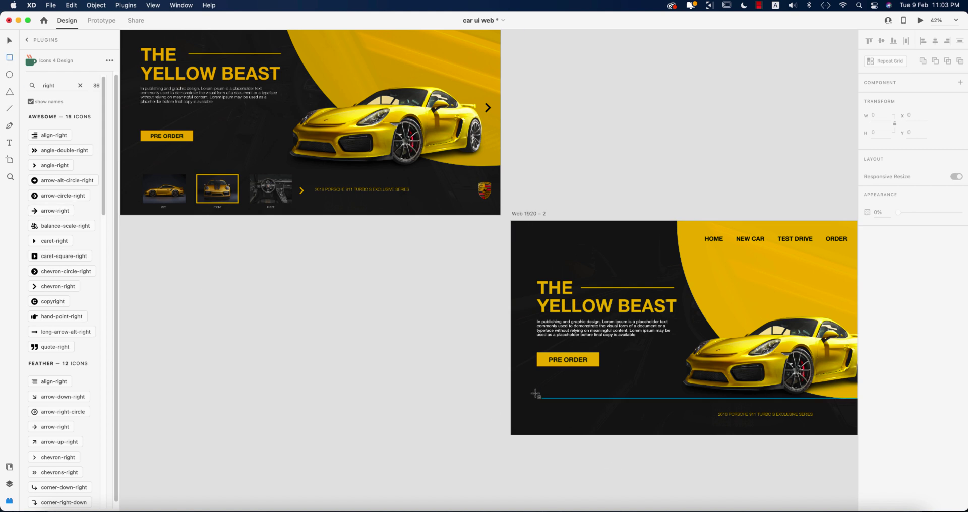
mouse_move(536, 398)
mouse_down()
mouse_move(563, 433)
mouse_move(591, 426)
mouse_up()
drag(565, 399, 565, 392)
scroll(613, 436, up, 1)
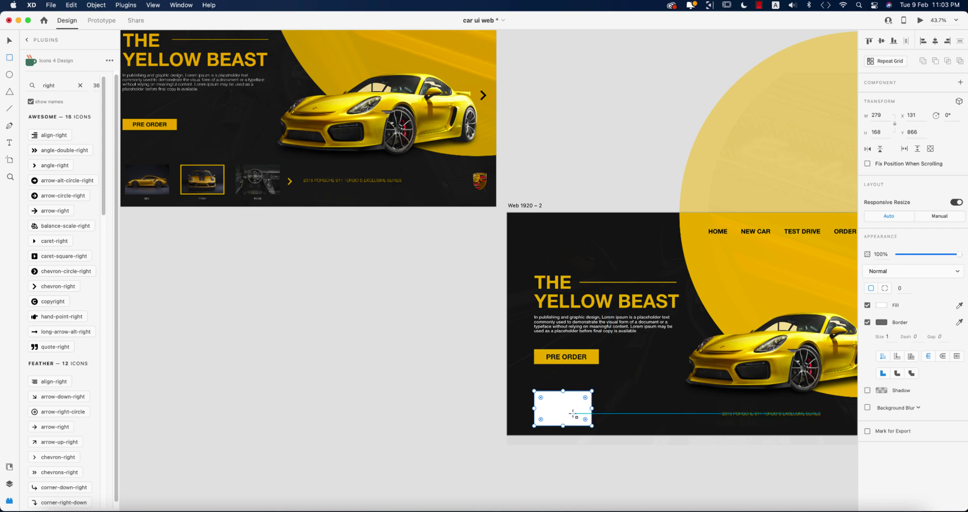
drag(570, 412, 761, 415)
- Move the car slightly upward, clear of the row of white rectangles
drag(746, 364, 747, 352)
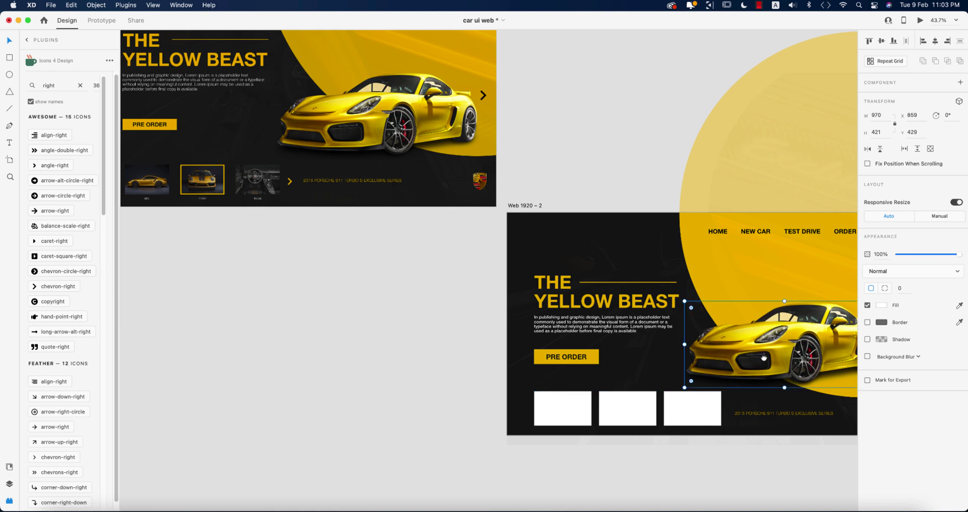
scroll(762, 359, right, 3)
click(672, 483)
- Align the caption's vertical centre with the row of three white rectangles
click(479, 398)
shift+click(423, 402)
shift+click(545, 405)
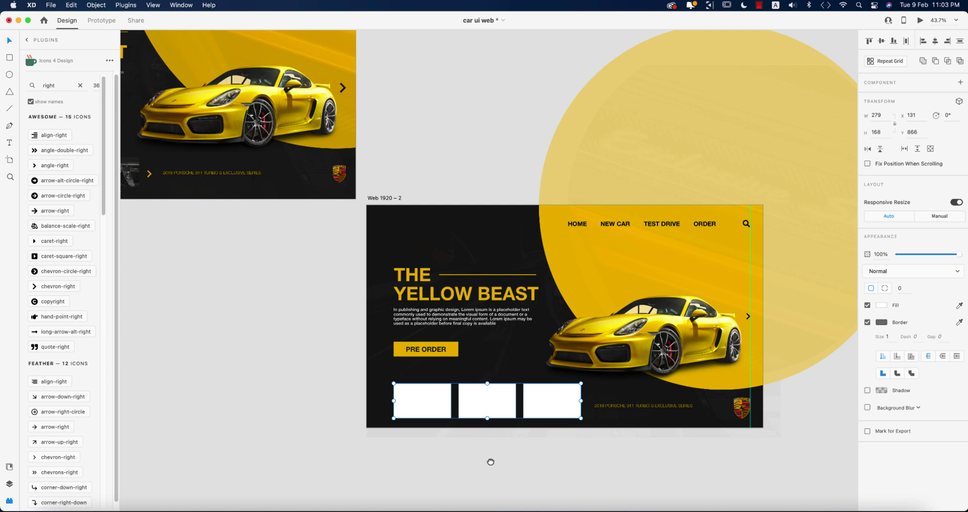
drag(490, 461, 522, 434)
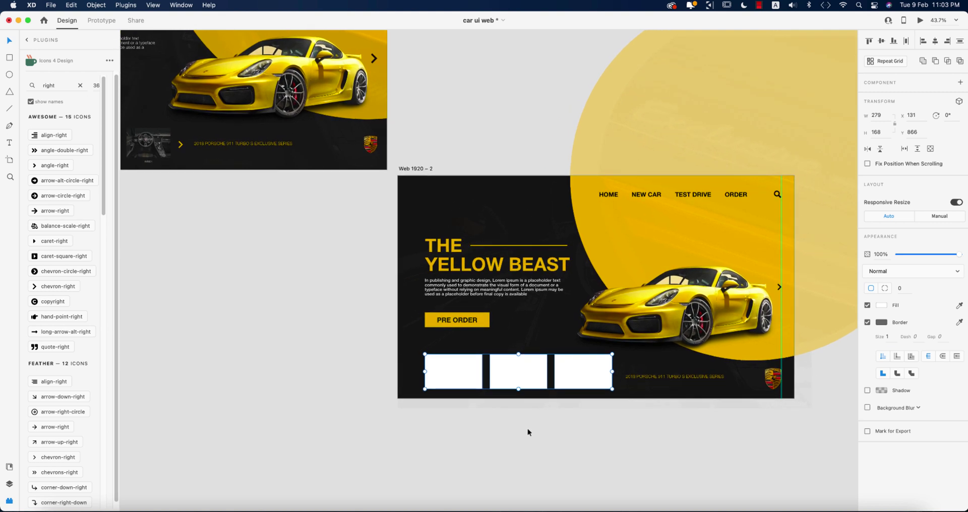
shift+click(637, 379)
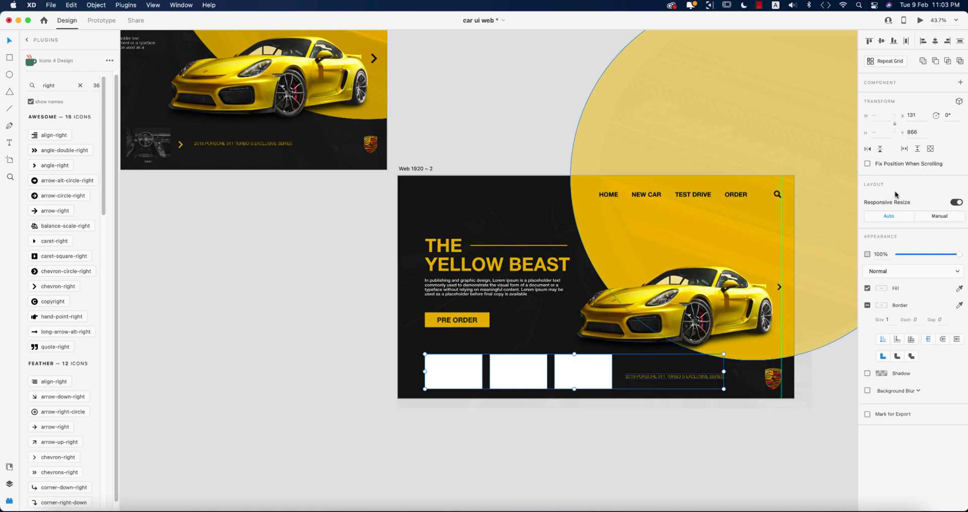
click(745, 413)
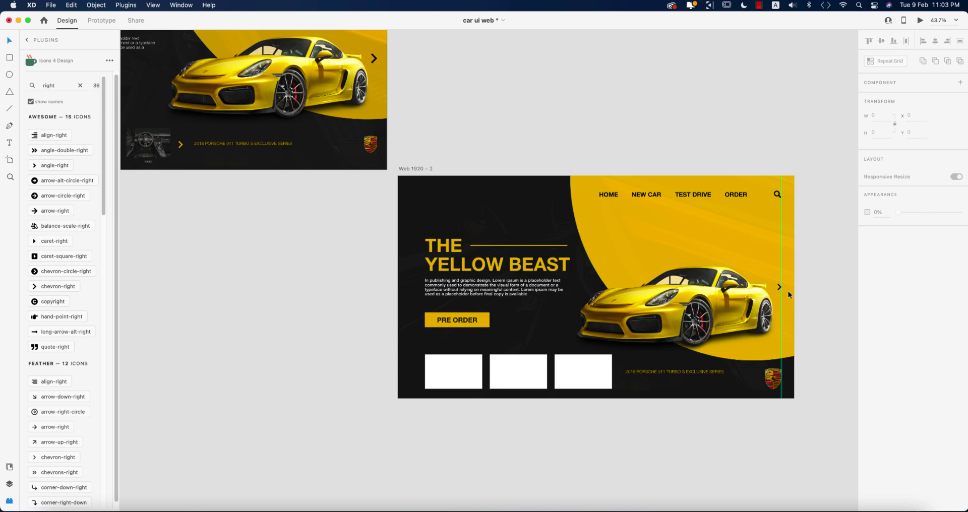
- Place a copy of the right-arrow icon between the third white rectangle and the caption, and fill it with the sampled yellow
scroll(779, 289, up, 3)
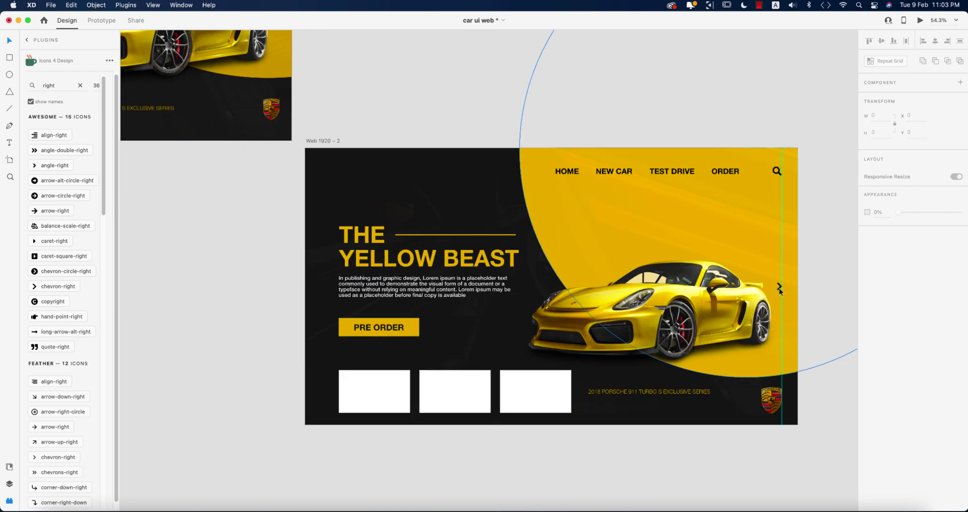
click(779, 288)
drag(669, 363, 581, 393)
click(959, 289)
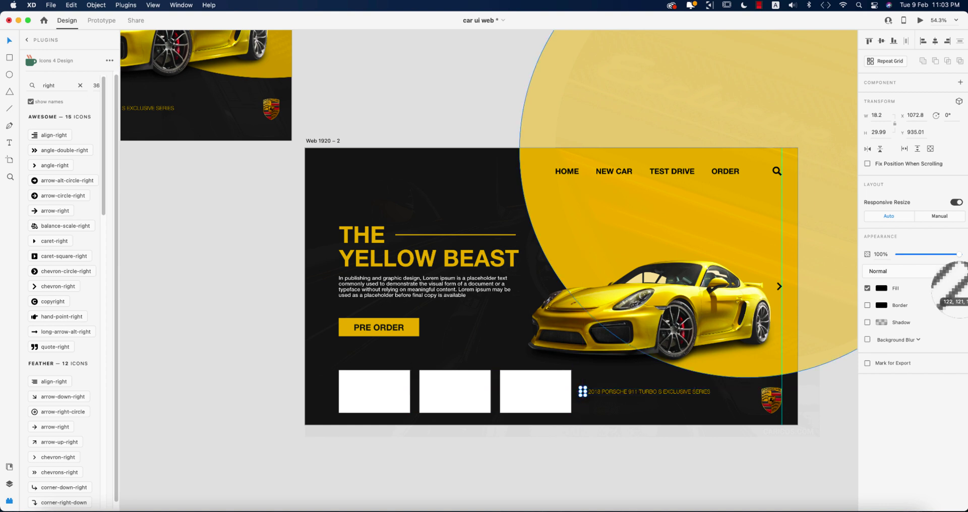
click(712, 373)
- Align the yellow arrow's vertical centre with the third white rectangle
drag(646, 474, 733, 437)
scroll(664, 362, up, 1)
shift+click(634, 358)
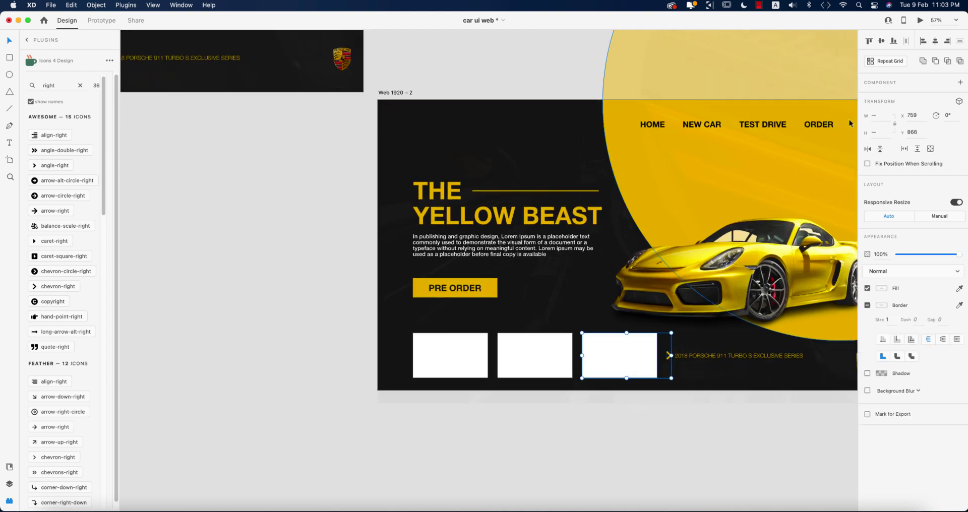
click(703, 444)
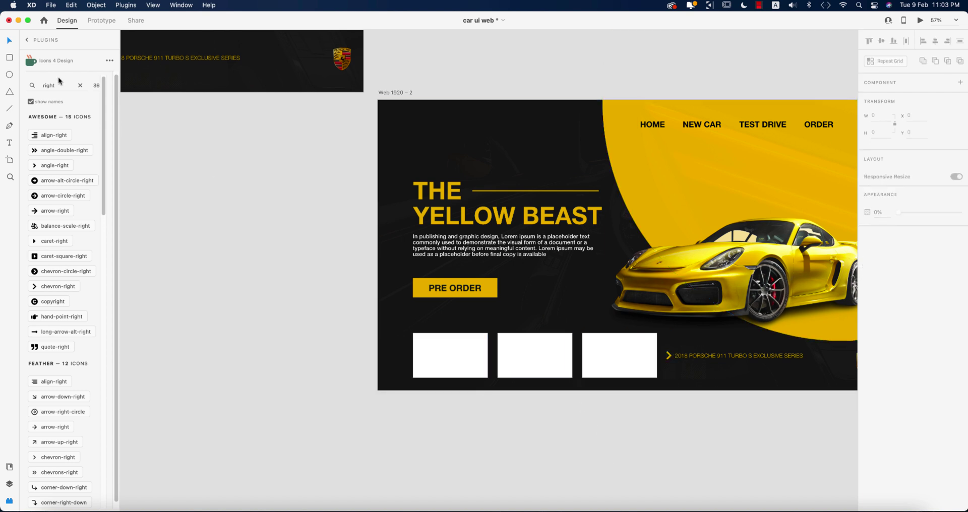
- Import the gold Porsche 911 side-view photo from the 10-2-21 folder and place it over the first white rectangle at about 413 × 232
click(51, 5)
click(455, 287)
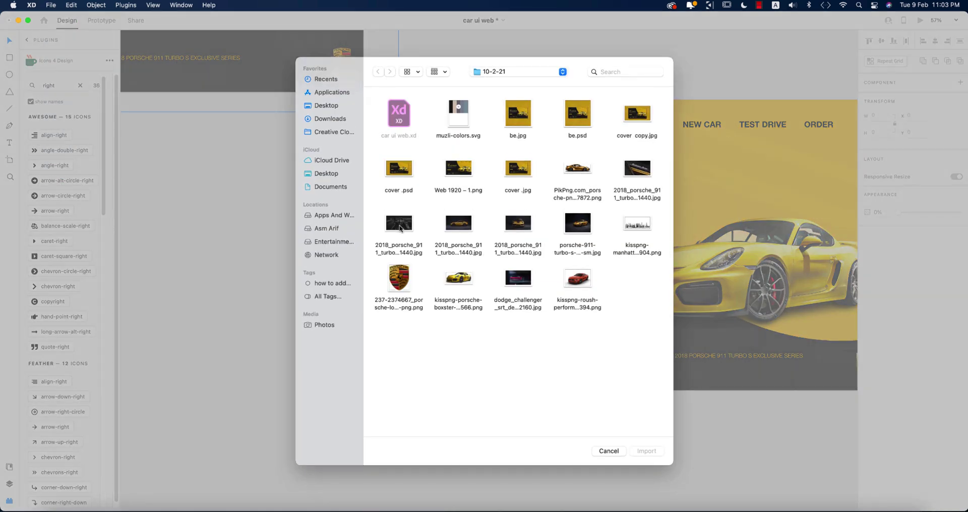
double_click(459, 227)
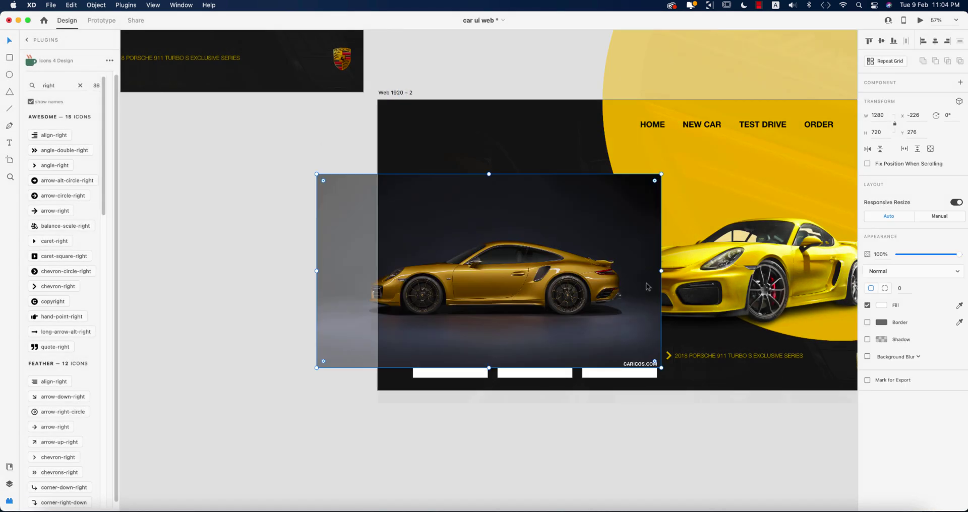
drag(659, 275, 513, 275)
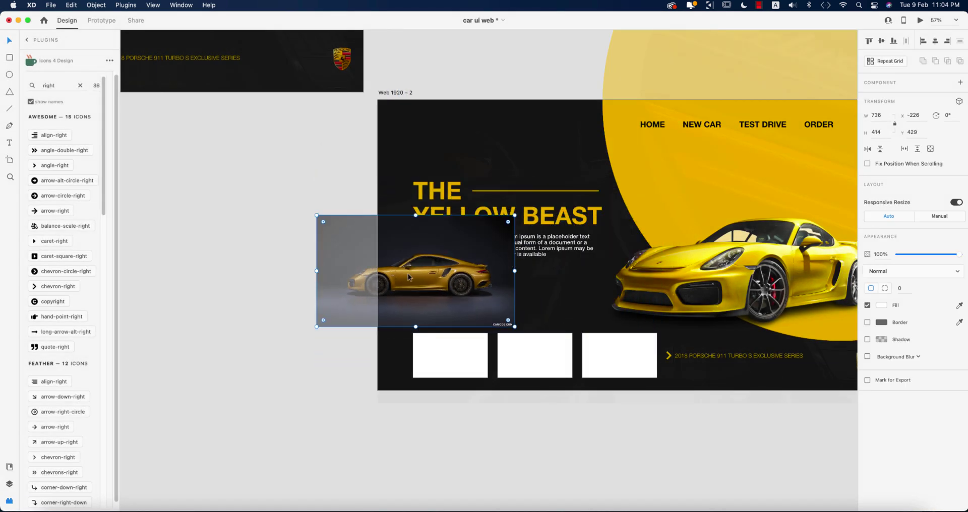
drag(319, 273, 402, 264)
drag(469, 278, 466, 361)
- Send the Porsche photo behind the first white rectangle and shrink it to about 372 × 210
key(super+bracketleft)
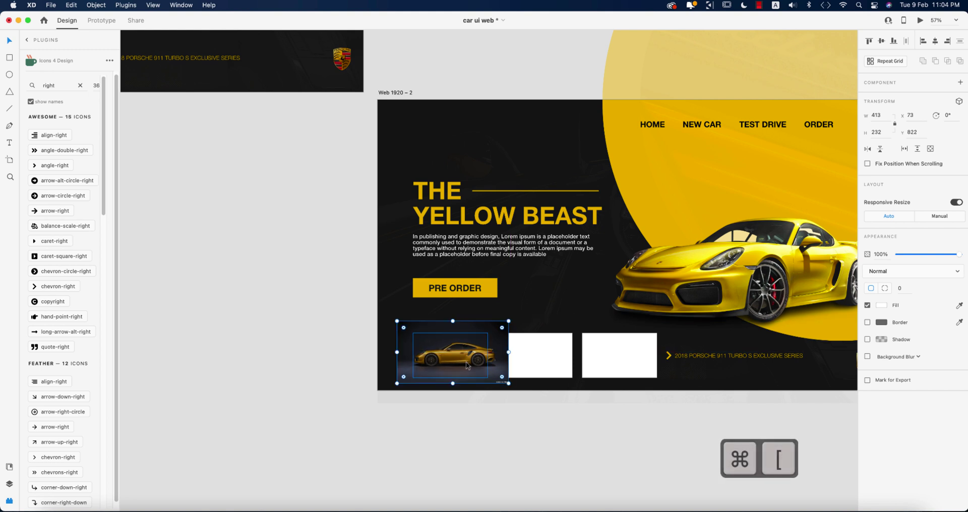
key(super+bracketleft)
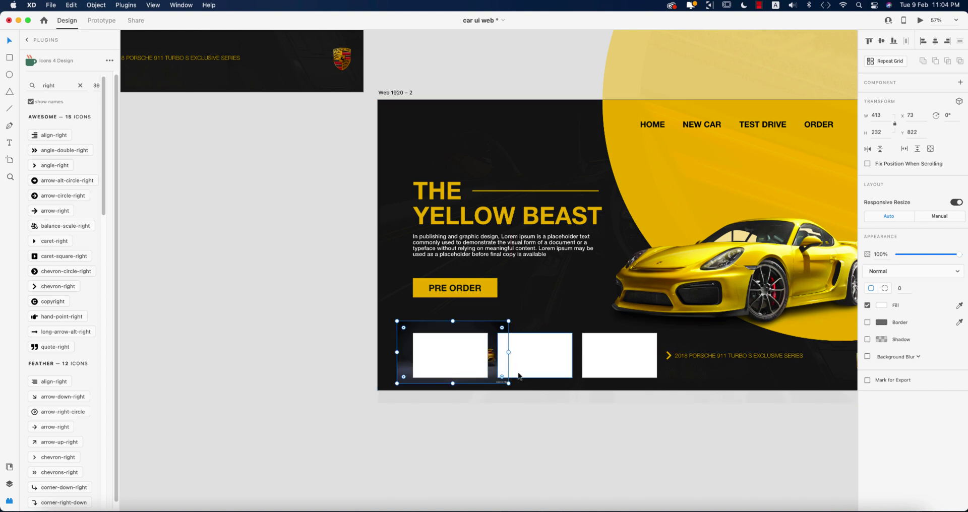
drag(510, 356, 499, 353)
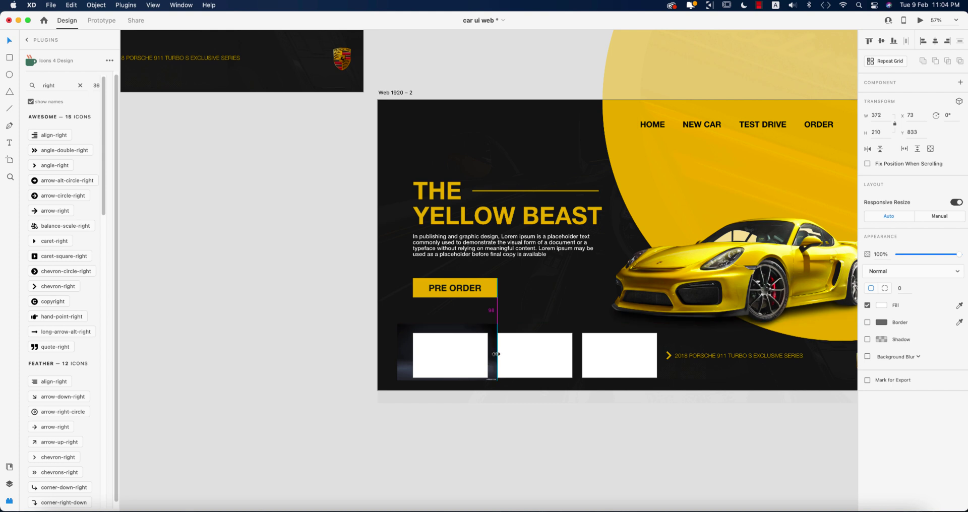
- Mask the Porsche photo with the shape of the first white rectangle
shift+click(475, 364)
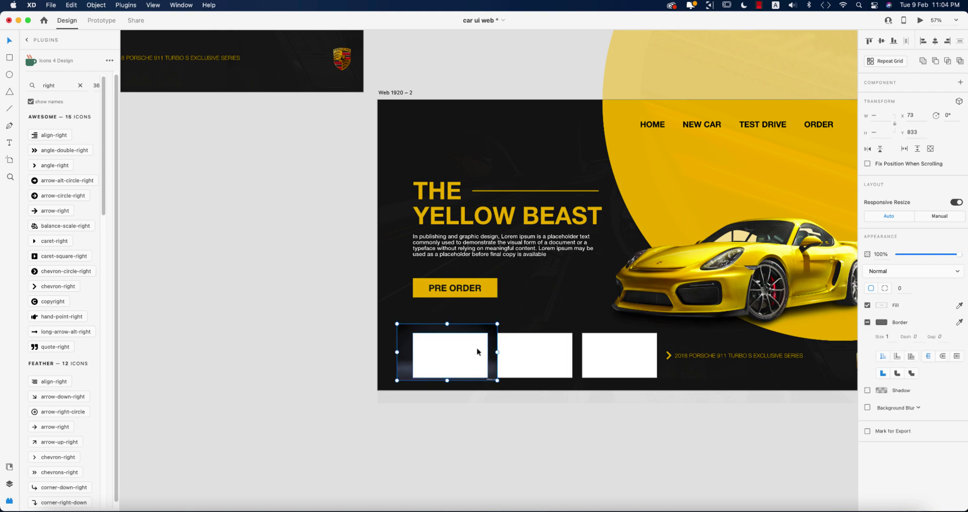
right_click(478, 352)
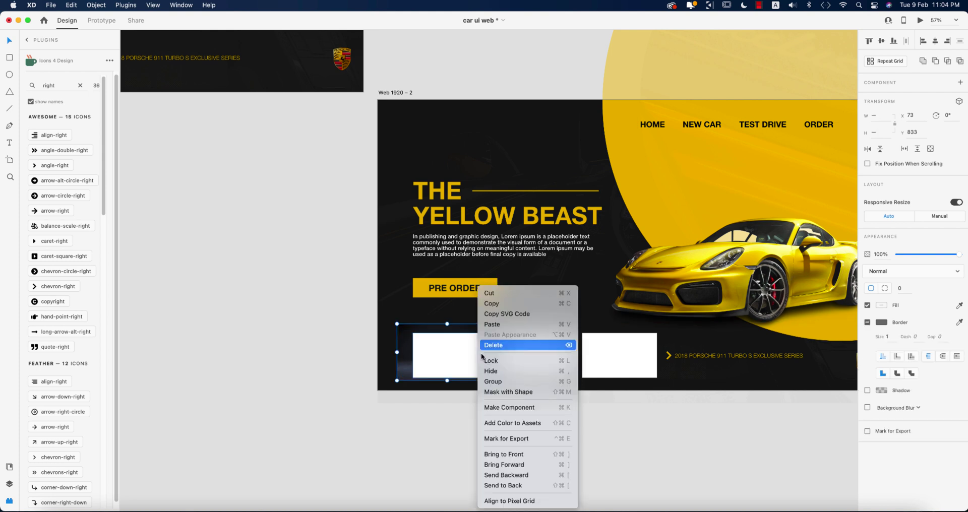
click(508, 392)
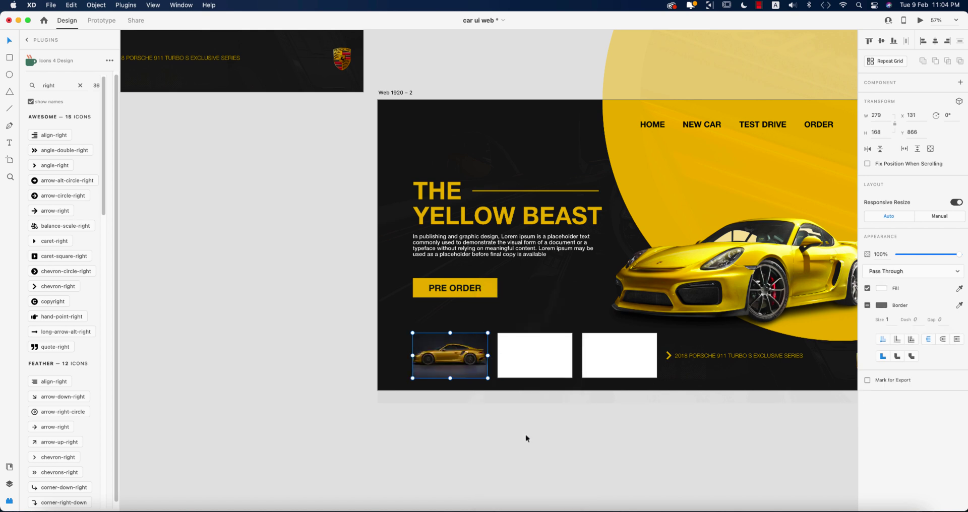
- Shrink the Porsche photo inside its mask to about 342 × 192 and nudge it slightly left
scroll(454, 364, up, 3)
double_click(450, 359)
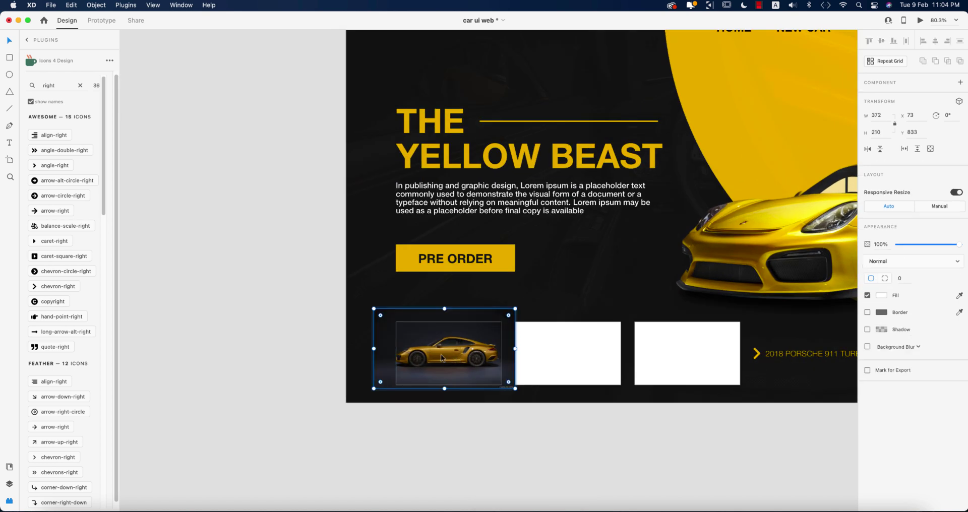
drag(373, 309, 385, 317)
key(Left)
key(Left)
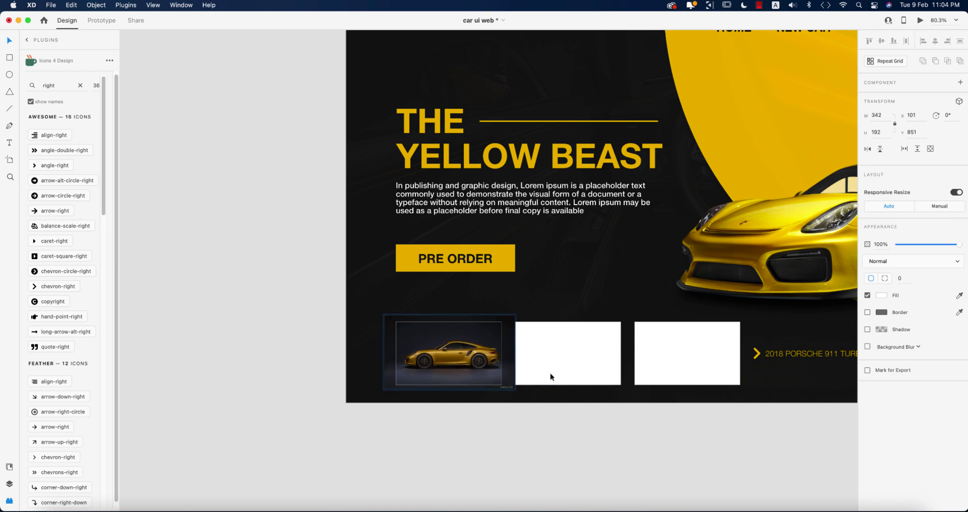
- Import the front-view gold 2018 Porsche 911 Turbo photo from the 10-2-21 folder for the second white rectangle
click(602, 470)
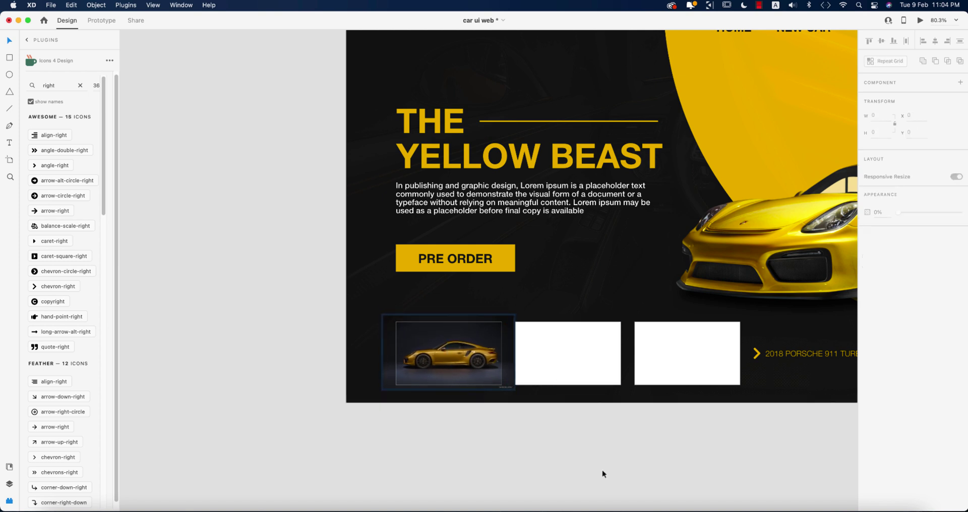
click(456, 338)
click(532, 446)
click(545, 353)
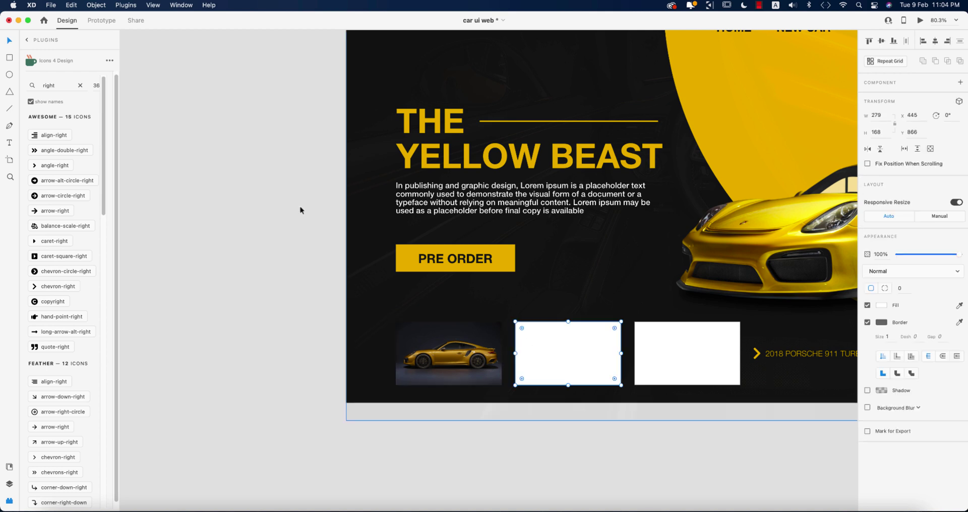
click(54, 5)
click(69, 175)
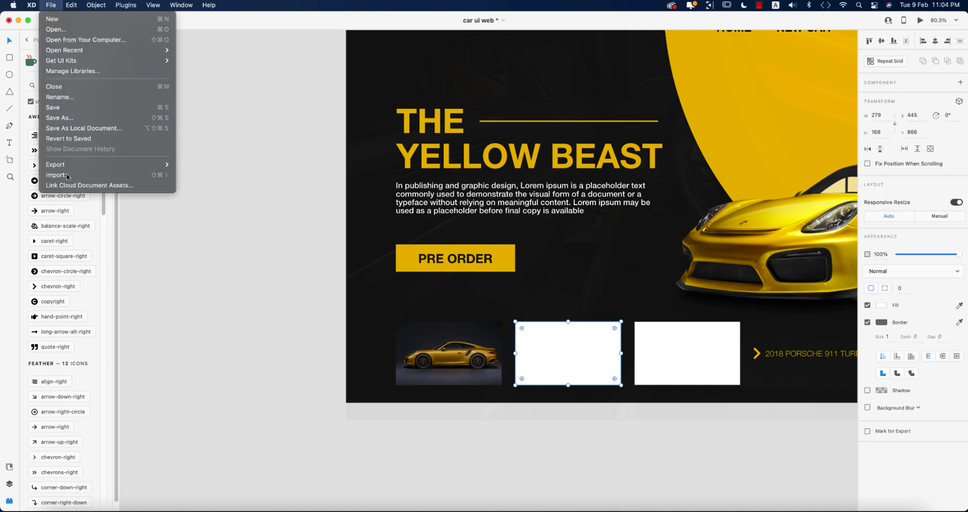
key(super+shift+i)
double_click(522, 227)
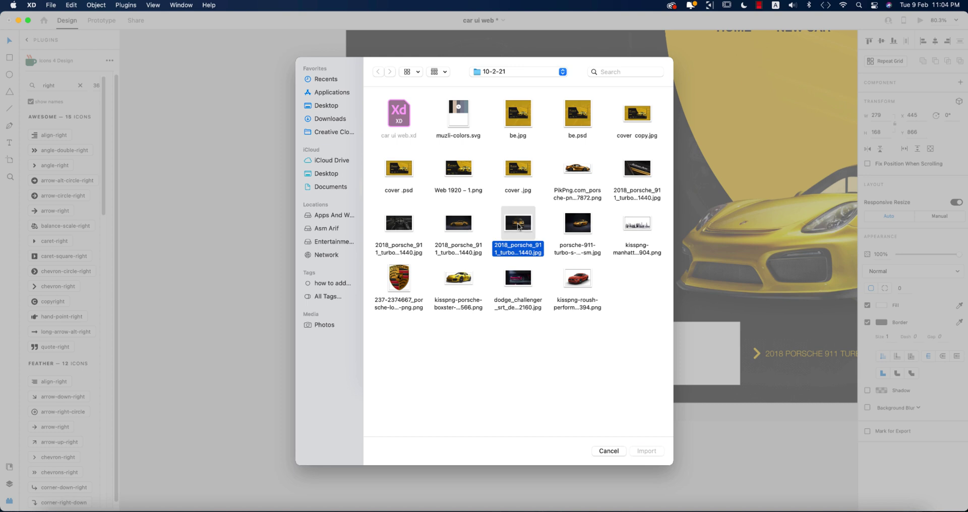
- Shrink the front-view photo to about 338 × 190, position it over the second white rectangle and send it behind that rectangle
drag(602, 80, 602, 282)
drag(630, 323, 592, 358)
key(super+bracketleft)
key(super+bracketleft)
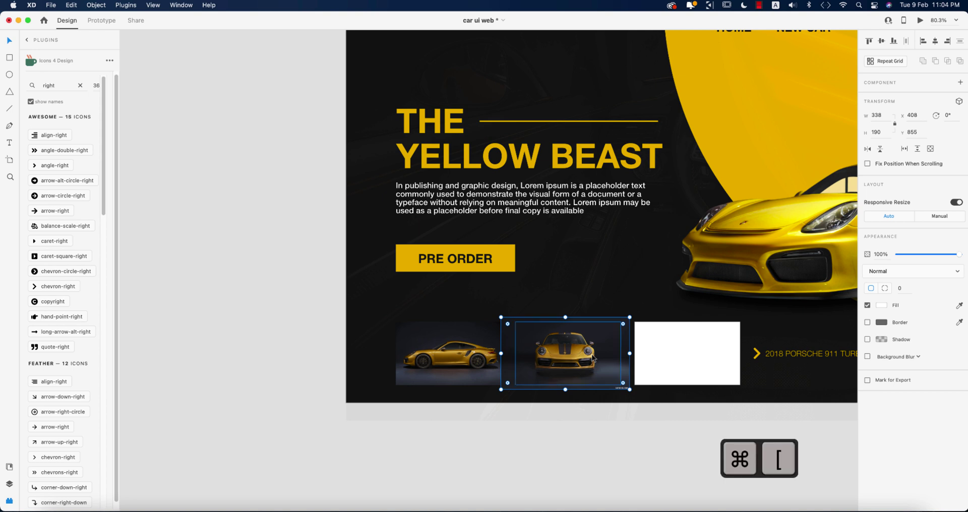
key(super+bracketleft)
- Mask the front-view photo with the shape of the second white rectangle and shift it slightly right inside the mask
shift+click(592, 358)
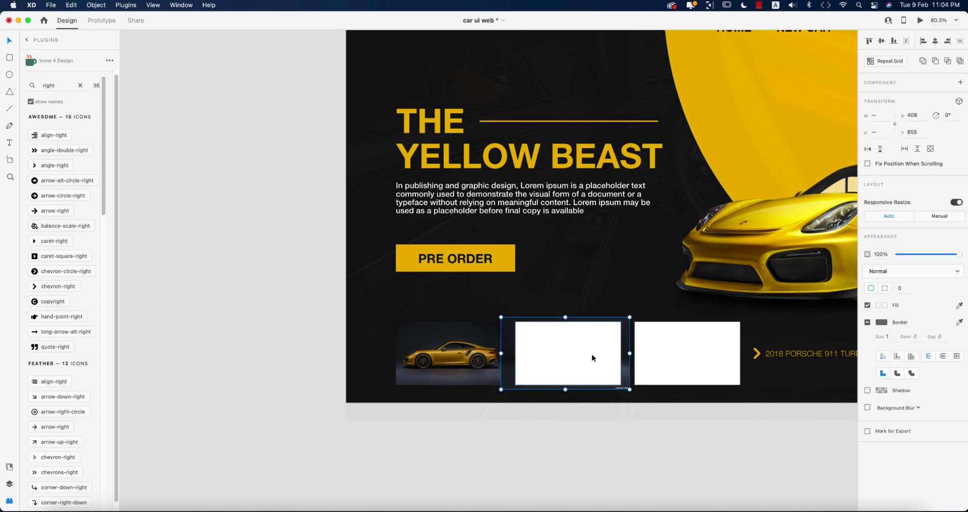
right_click(593, 358)
click(625, 390)
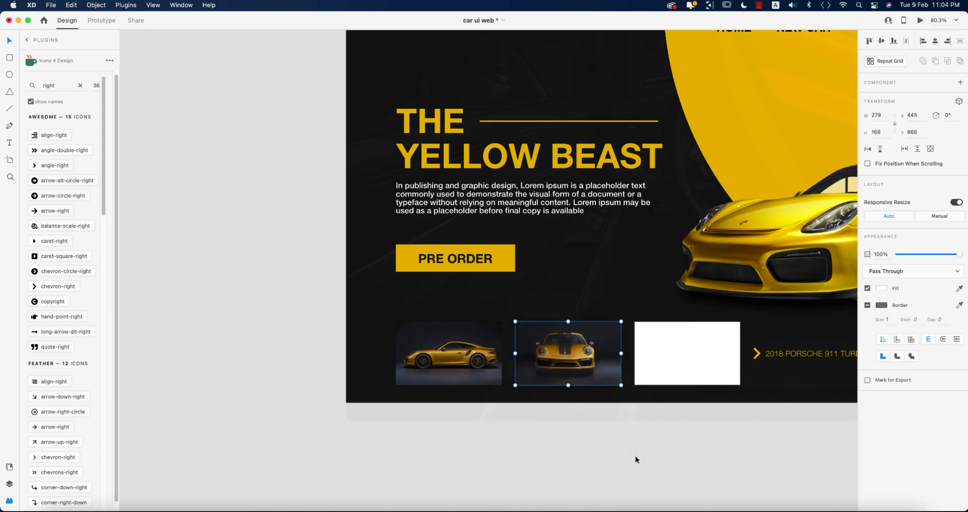
double_click(577, 358)
drag(577, 357, 577, 358)
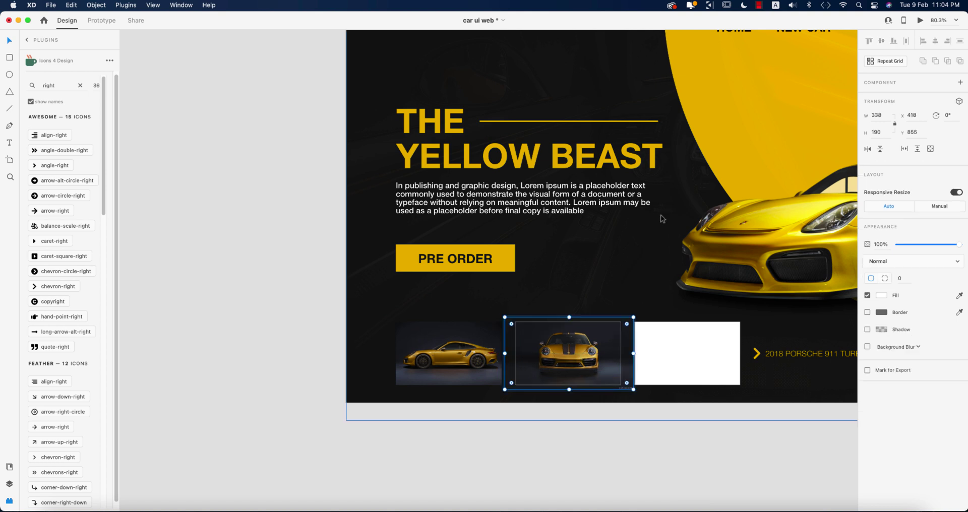
click(698, 491)
- Import the Porsche dashboard interior photo from the 10-2-21 folder and shrink it over the third white rectangle to about 320 × 180
click(676, 361)
click(53, 6)
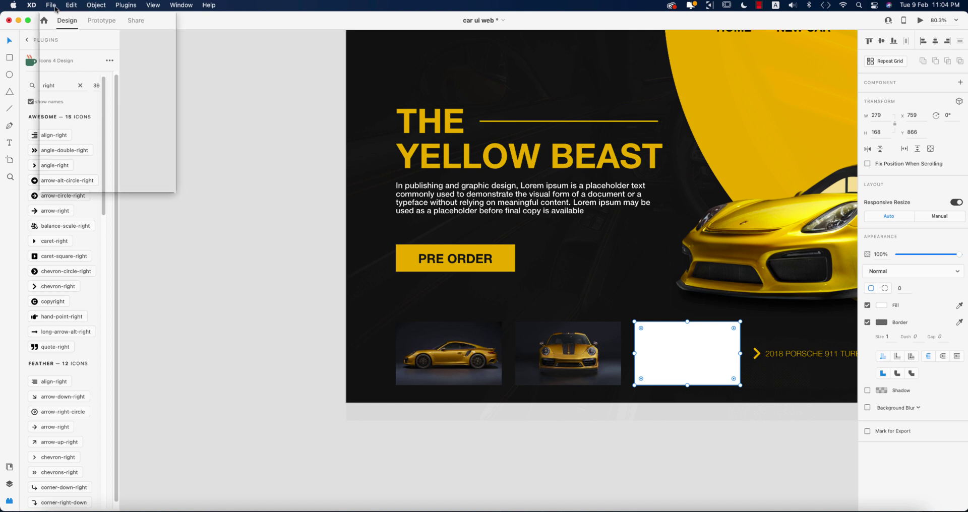
click(72, 175)
key(super+shift+i)
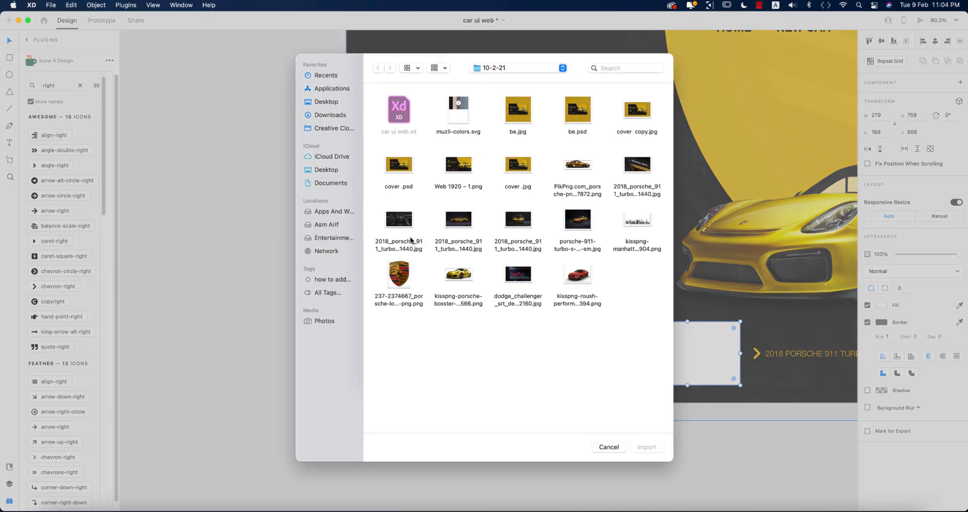
double_click(398, 230)
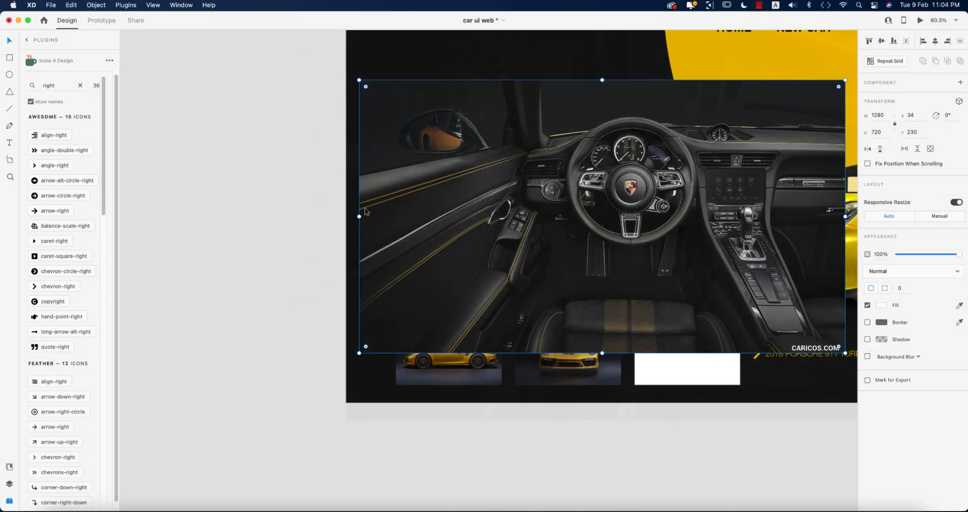
drag(359, 217, 686, 364)
- Send the interior photo behind the third white rectangle and mask it with that rectangle's shape
key(super+bracketleft)
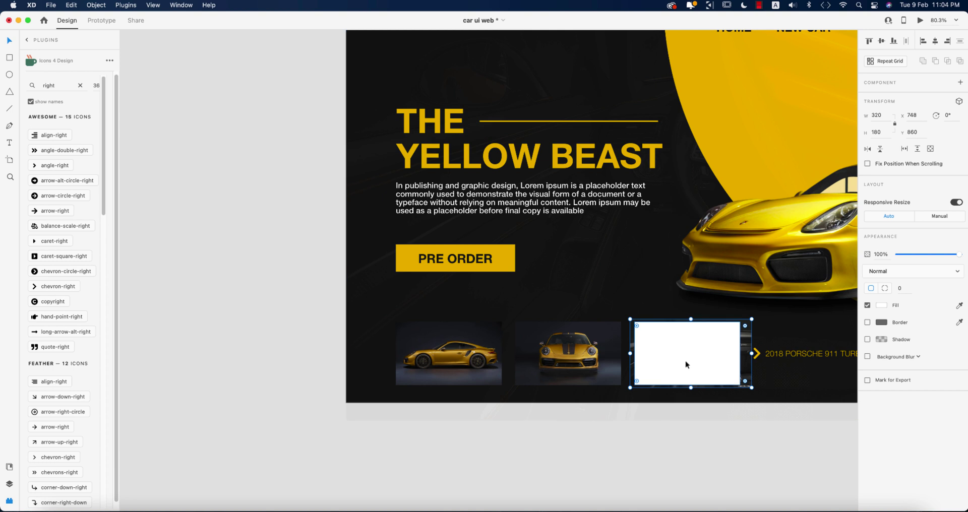
shift+click(686, 364)
right_click(685, 361)
click(710, 393)
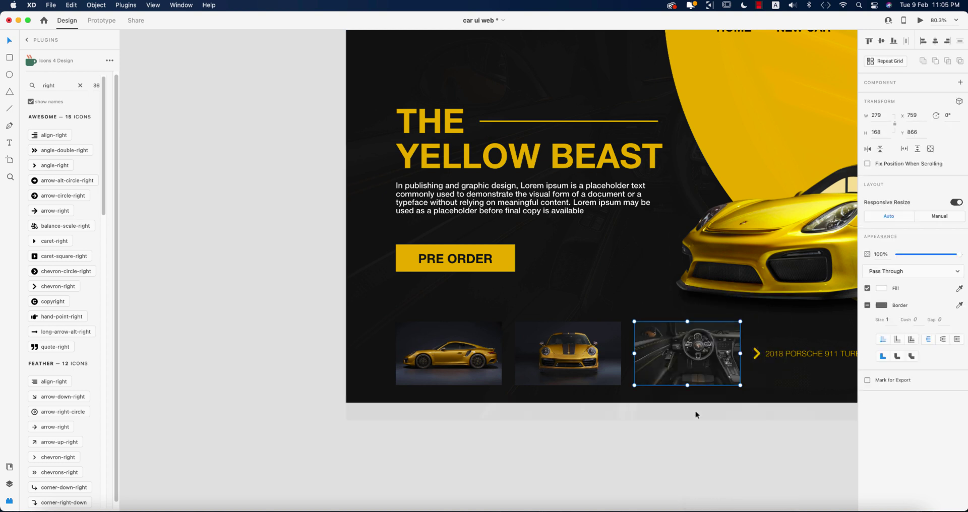
click(706, 443)
- Draw a rectangle about 279 × 175 over the middle thumbnail and remove its fill, keeping the border
mouse_move(515, 322)
mouse_down()
mouse_move(590, 379)
mouse_move(621, 388)
mouse_up()
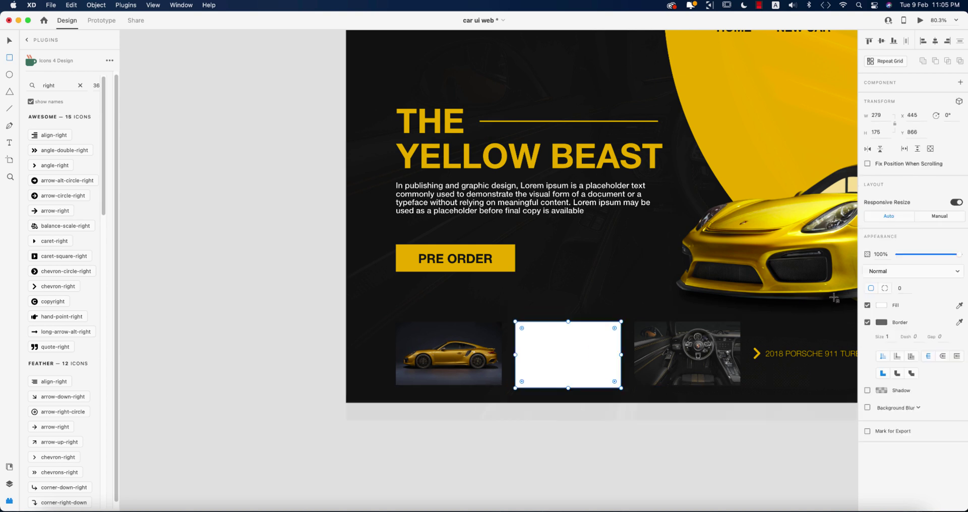
click(868, 305)
click(868, 323)
click(867, 323)
- Colour the frame's border with the yellow sampled from the large circle and set the border size to 3
click(959, 322)
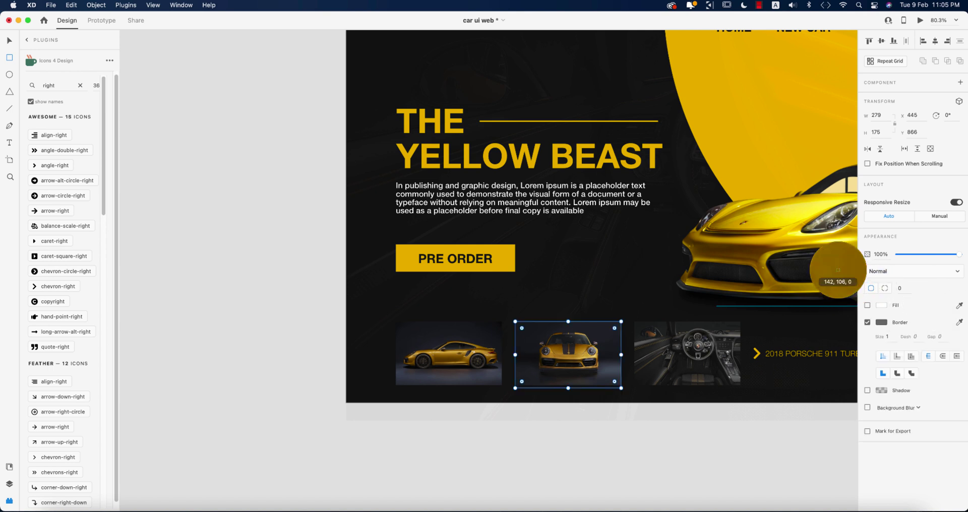
click(749, 161)
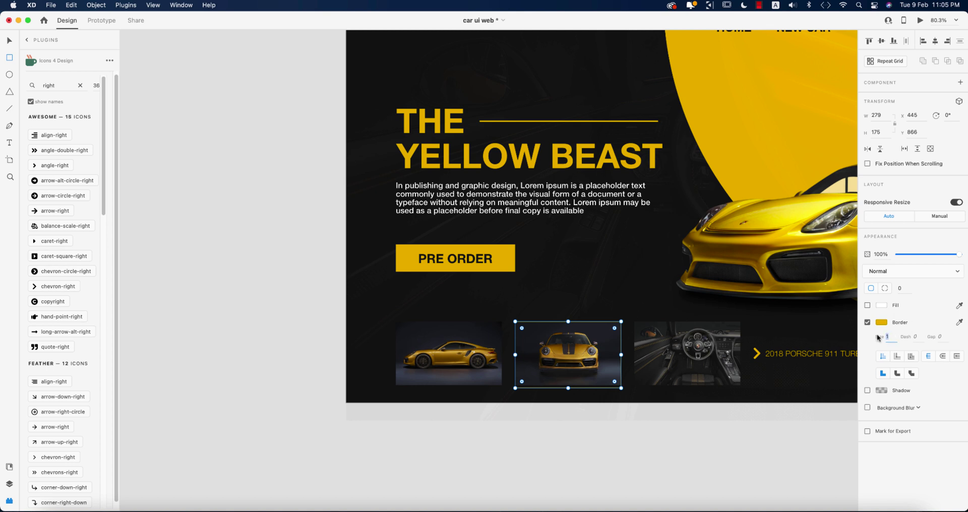
text(3)
- Shorten the yellow frame from its lower edge so it matches the height of the middle thumbnail
scroll(571, 393, up, 5)
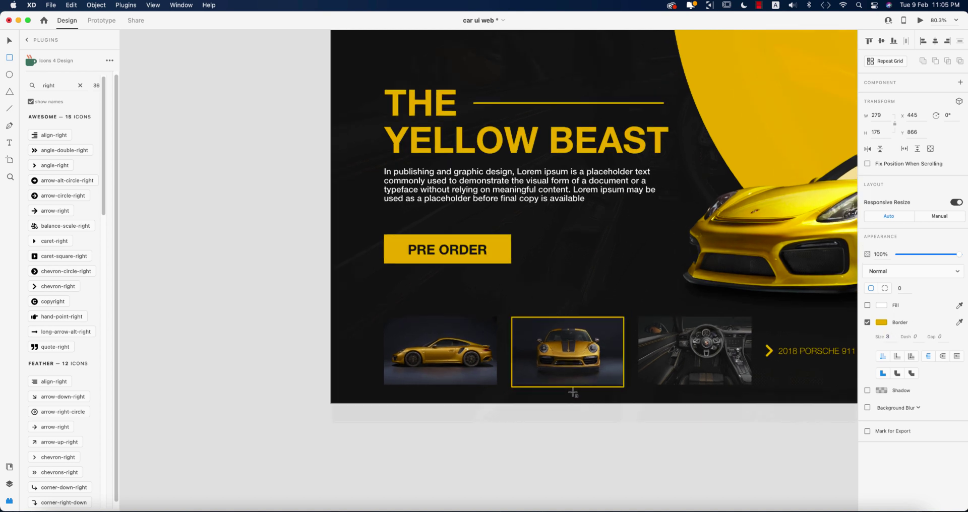
scroll(571, 393, up, 3)
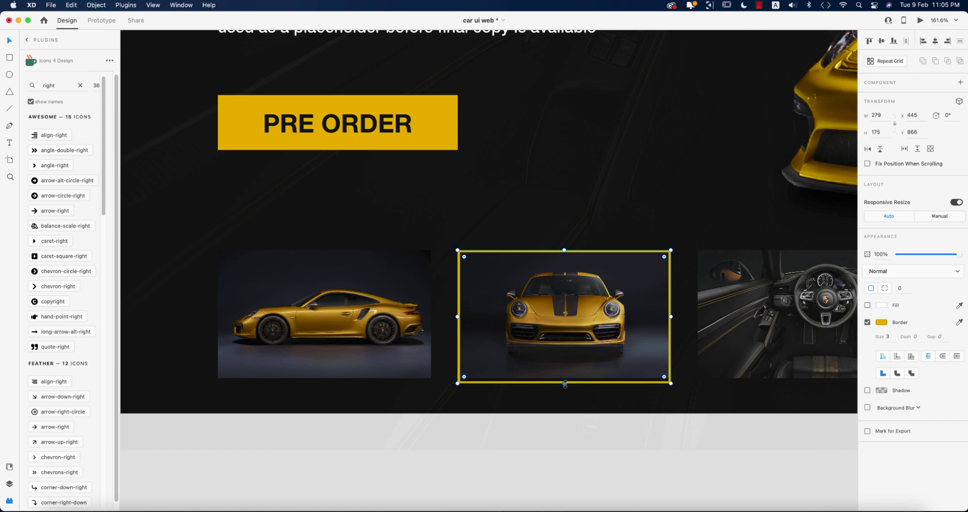
drag(565, 383, 565, 379)
scroll(638, 446, down, 8)
drag(747, 476, 653, 395)
click(672, 411)
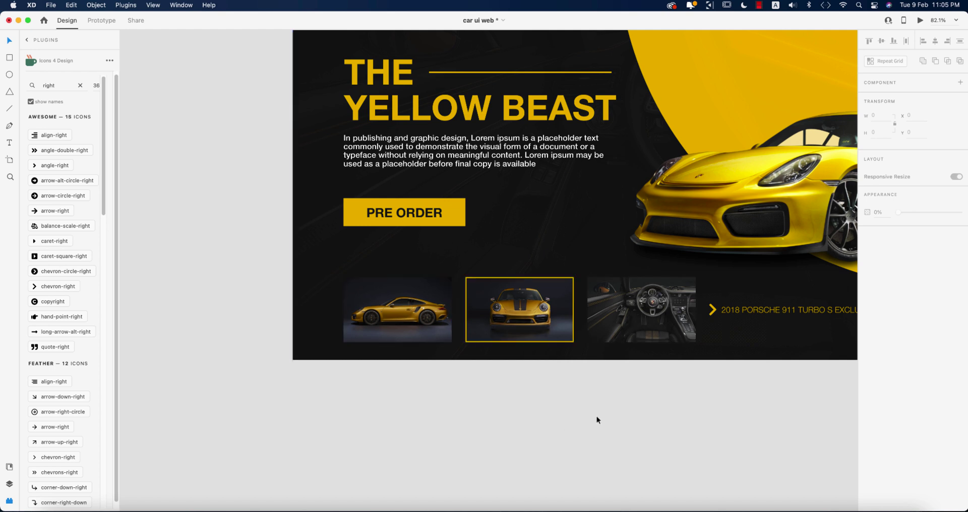
- Draw a horizontal line about 59 px long above the heading, level with the navigation links, and colour it with the sampled yellow
scroll(619, 418, down, 3)
scroll(619, 418, down, 2)
drag(607, 404, 510, 417)
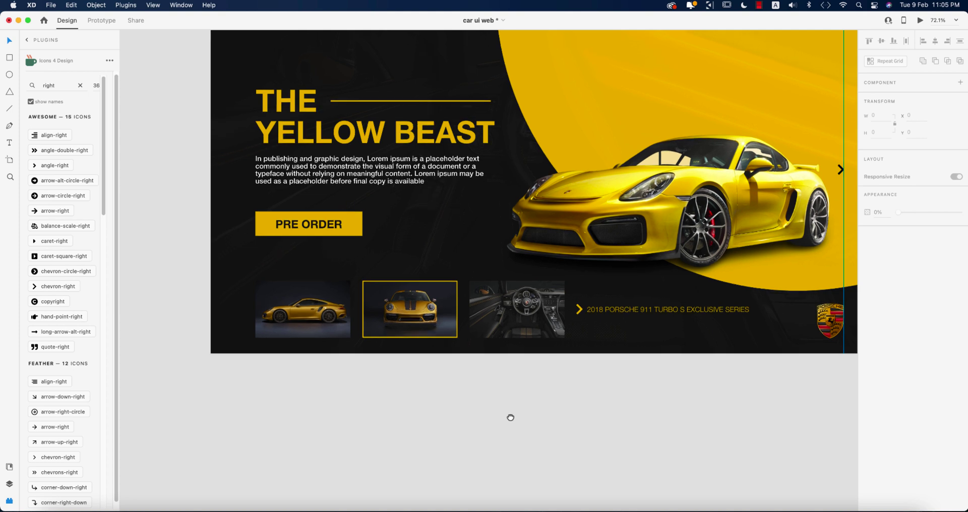
scroll(549, 316, up, 5)
scroll(448, 213, left, 5)
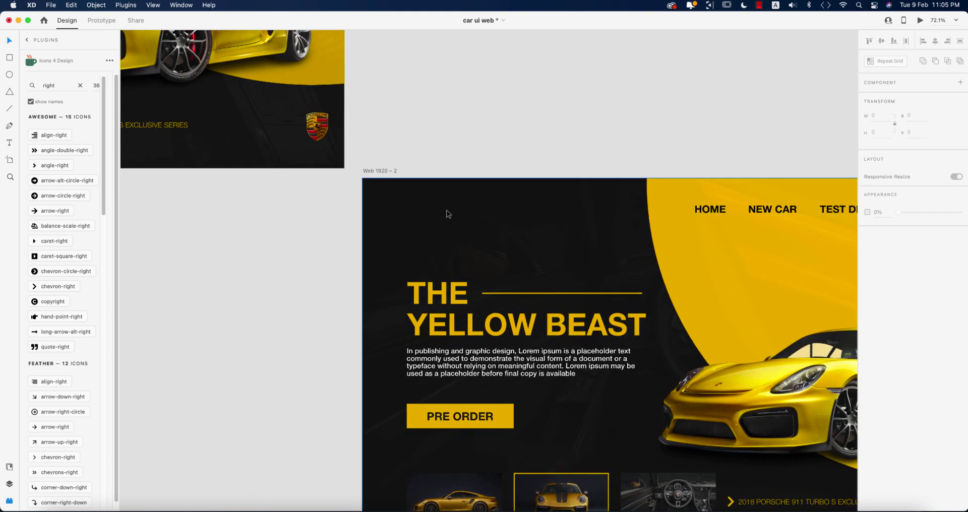
scroll(692, 270, right, 5)
scroll(599, 266, left, 3)
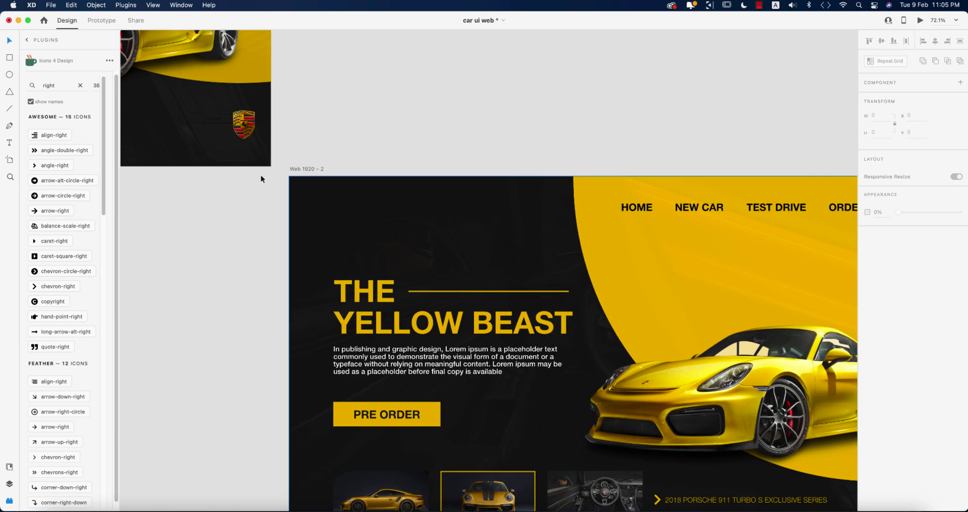
click(10, 111)
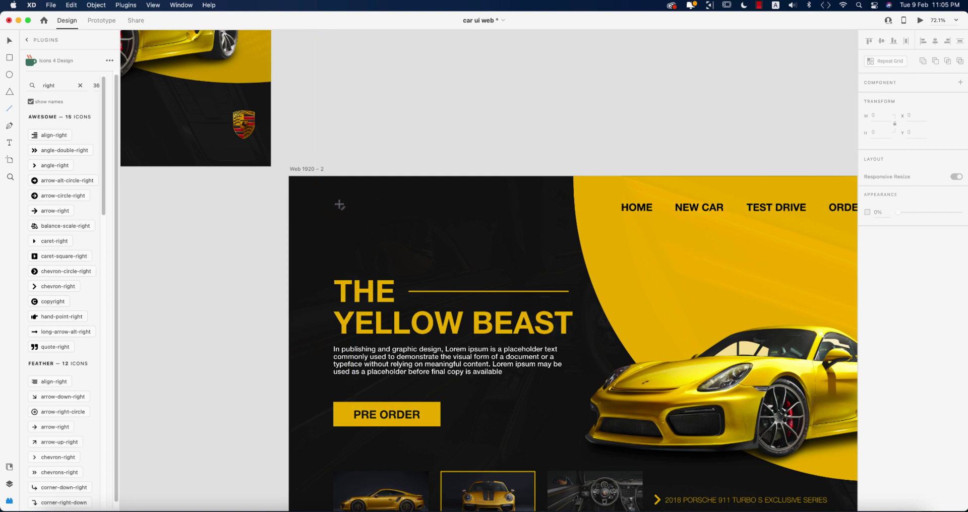
drag(333, 204, 354, 204)
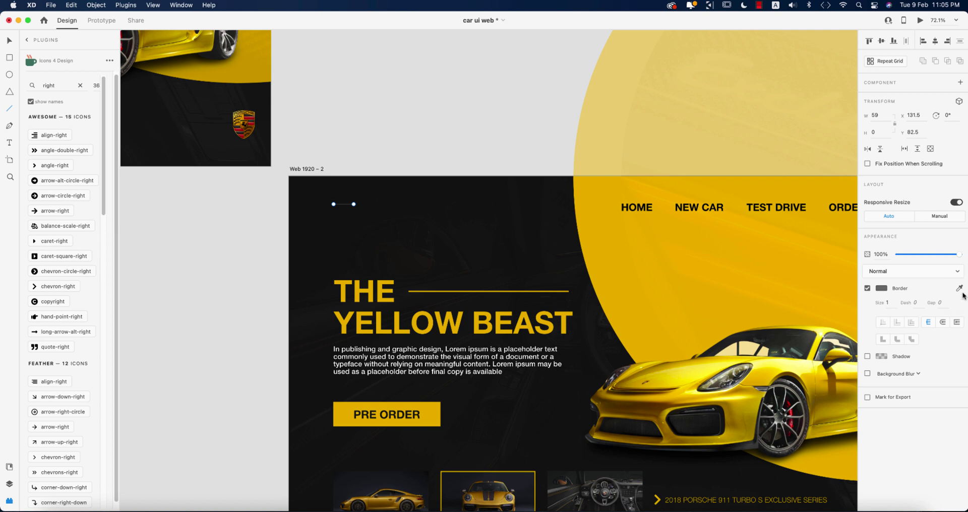
click(613, 331)
- Duplicate the short yellow line just below itself to form a two-bar menu icon
click(9, 42)
drag(343, 209, 345, 216)
click(415, 146)
scroll(413, 166, down, 2)
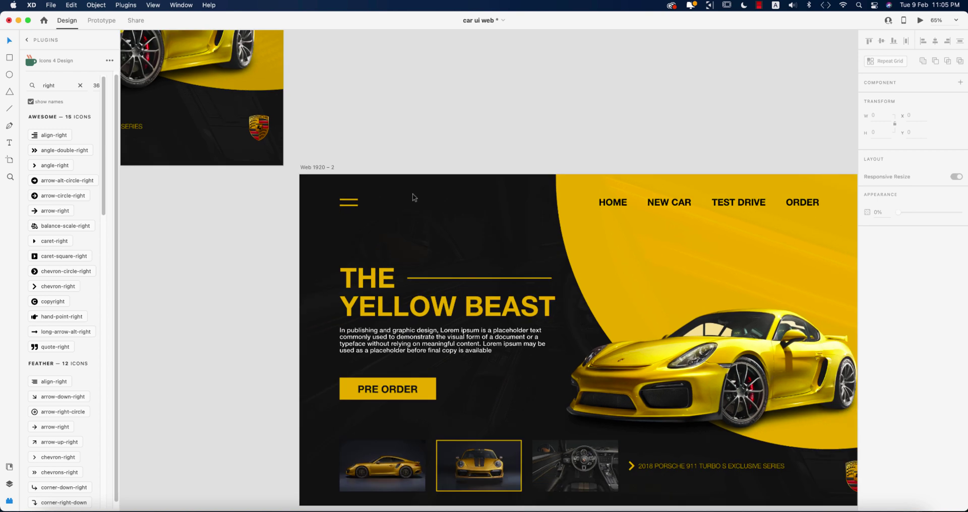
- Move the heading, its line, the paragraph and the PRE ORDER button together up 50 px to Y 232
scroll(415, 197, down, 5)
drag(559, 309, 673, 351)
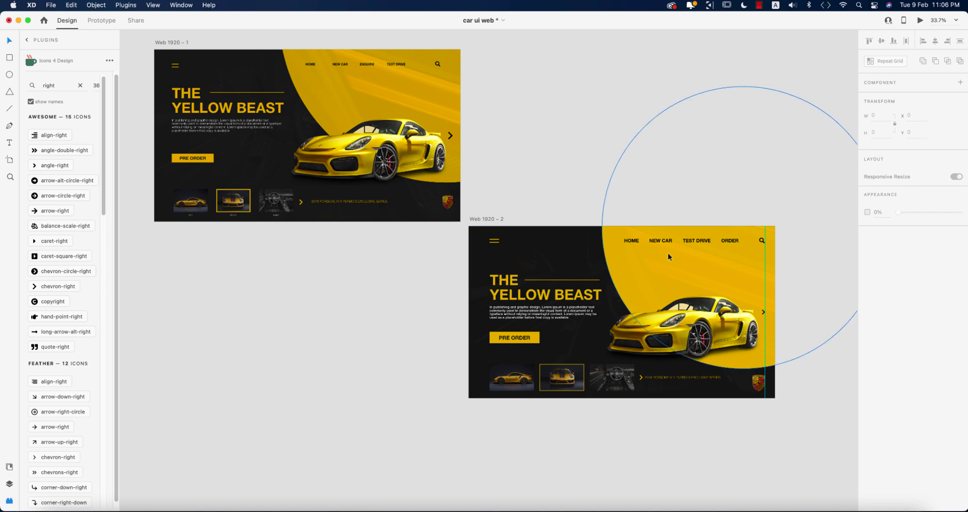
click(513, 294)
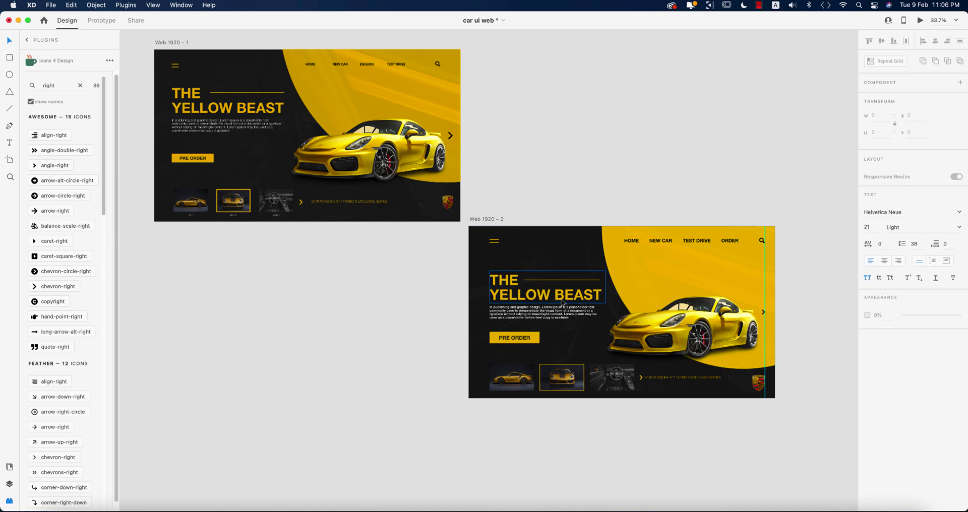
shift+click(553, 280)
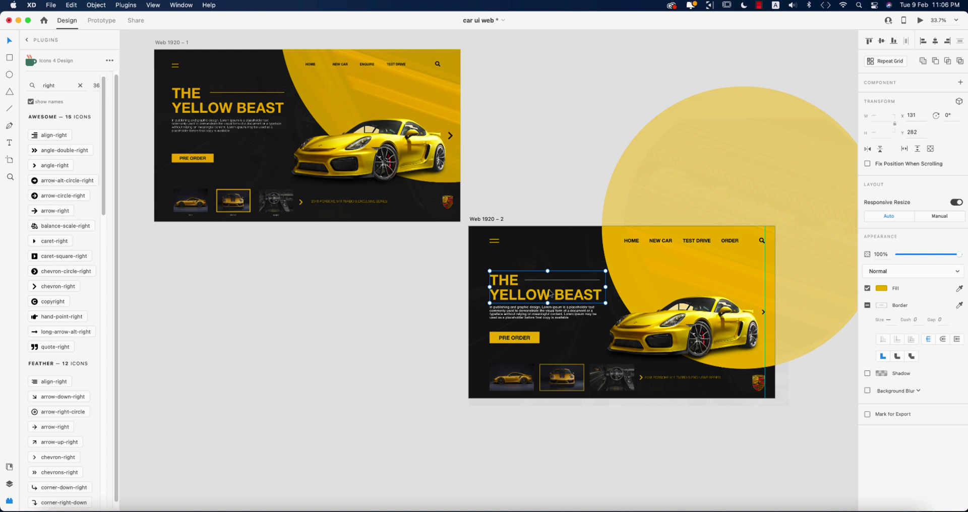
shift+click(530, 341)
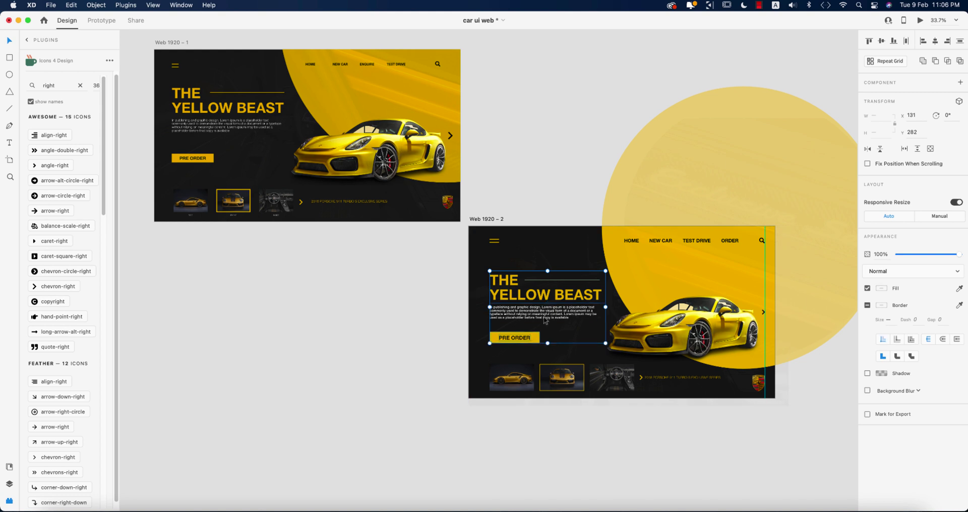
key(shift+Up)
key(shift+Up)
key(shift+Up)
key(shift+Up)
key(shift+Up)
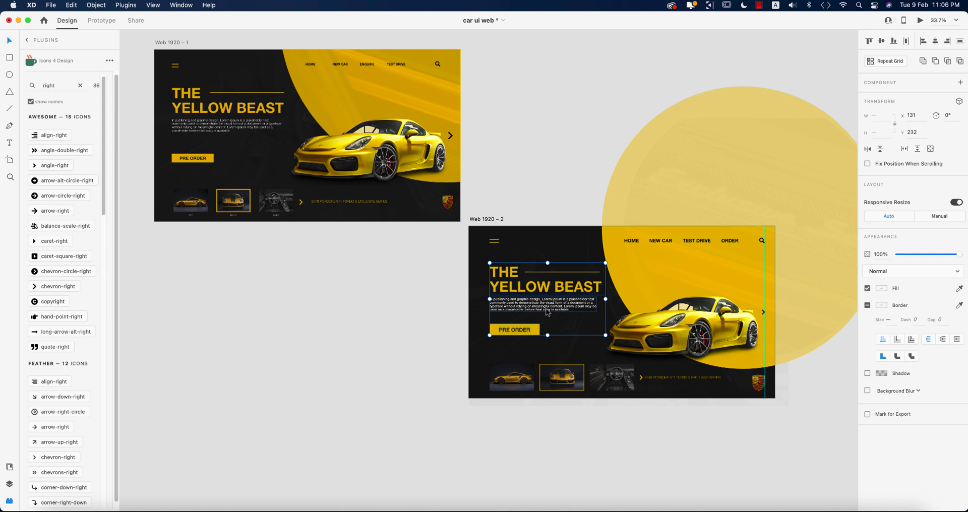
- Move the large yellow Porsche image up 40 px to Y 389
click(705, 323)
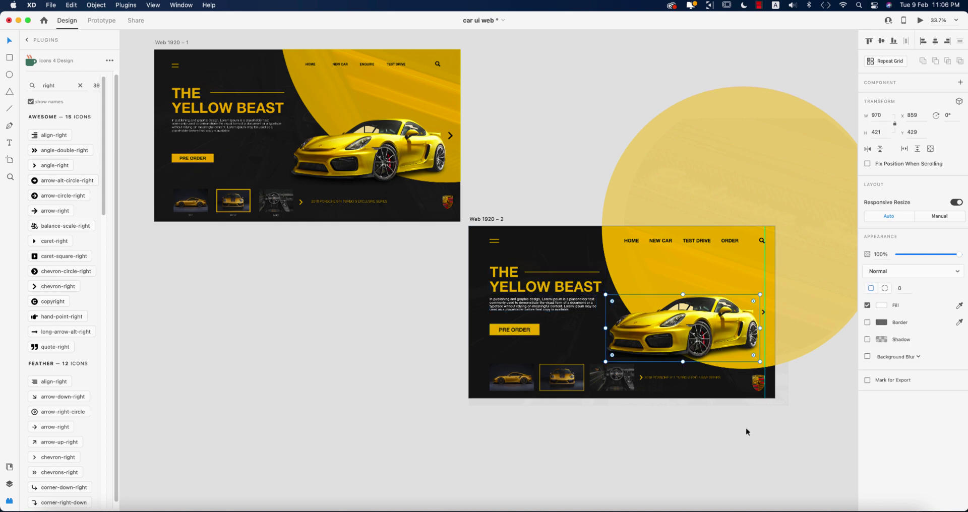
key(shift+Up)
key(shift+Up)
key(shift+Up)
key(shift+Up)
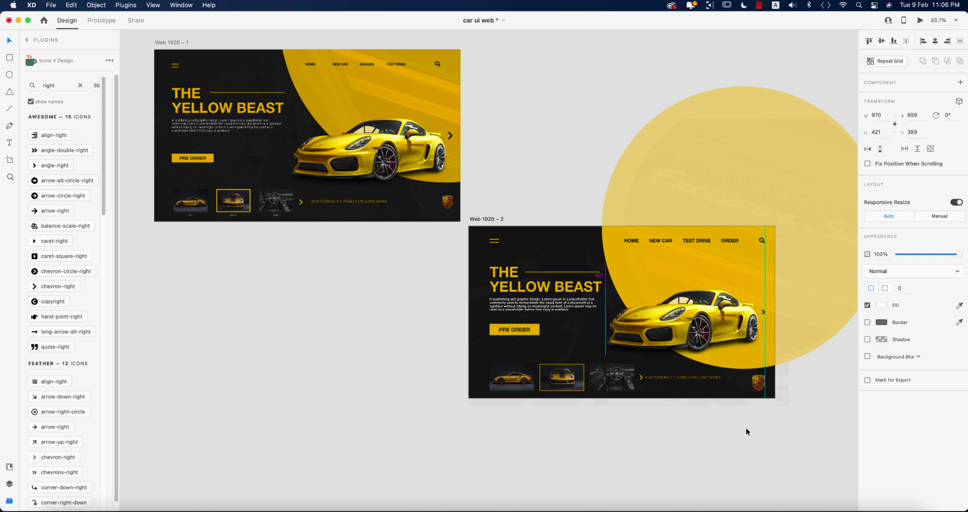
scroll(746, 427, up, 1)
click(799, 349)
- Review the Web 1920 – 2 layout up close and compare it with the Web 1920 – 1 artboard
scroll(800, 349, up, 3)
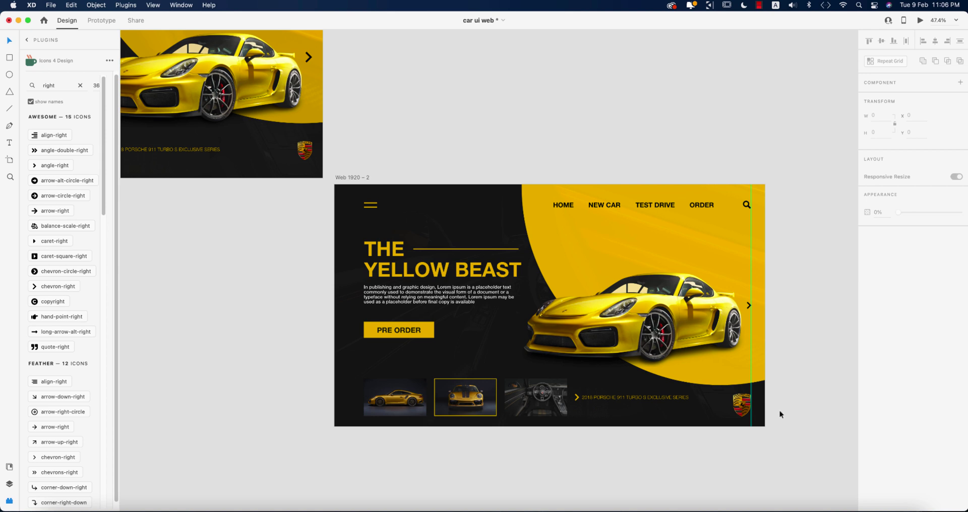
scroll(779, 412, up, 4)
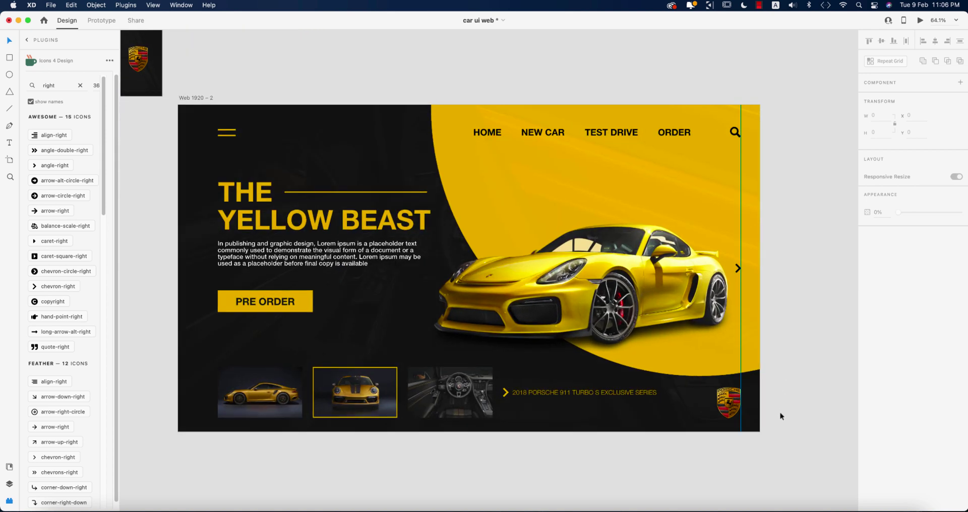
key(super+0)
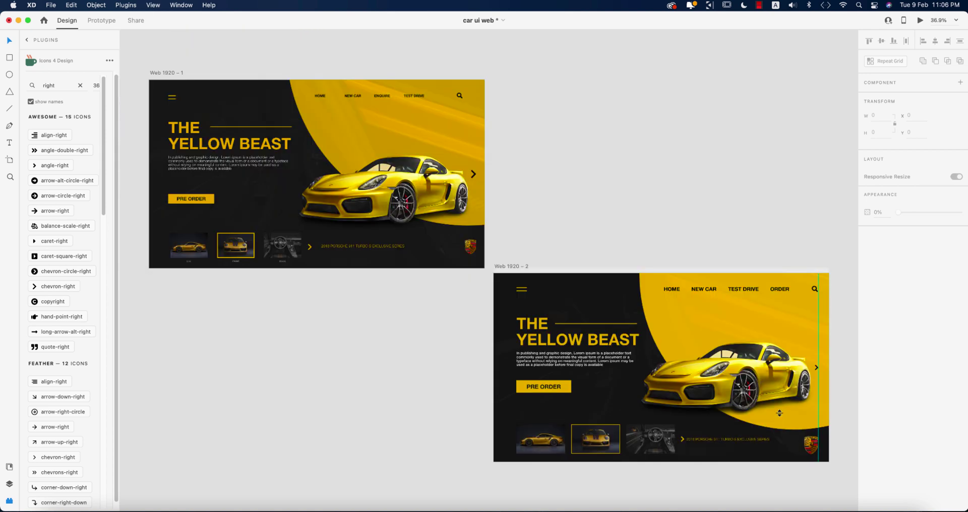
scroll(637, 346, up, 4)
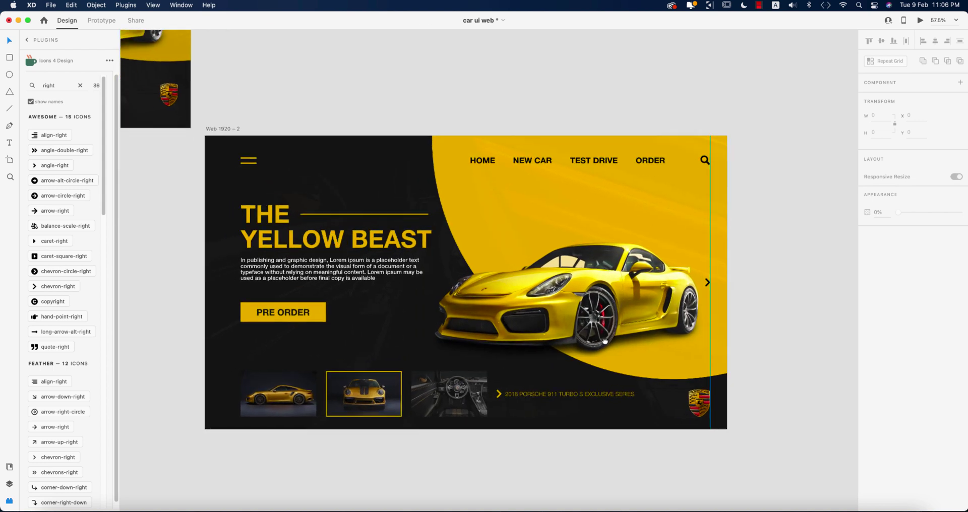
scroll(605, 341, left, 3)
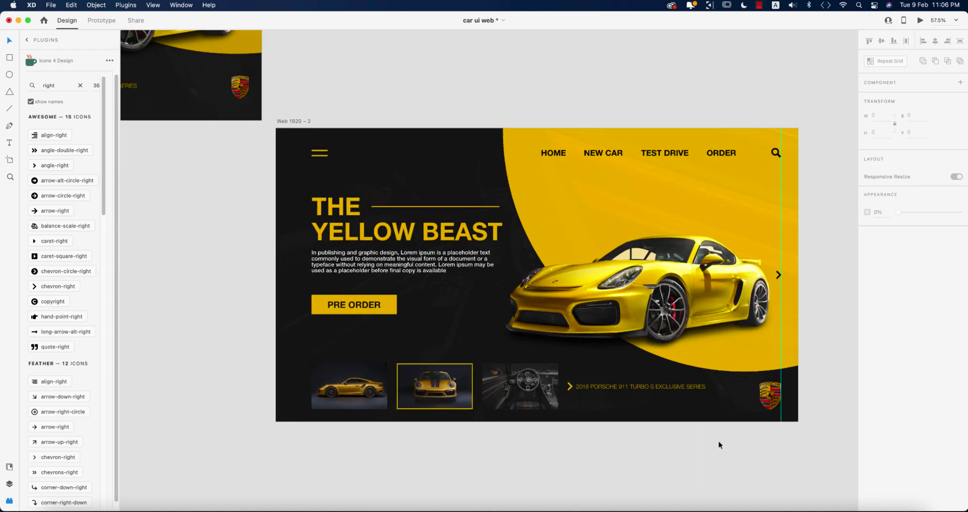